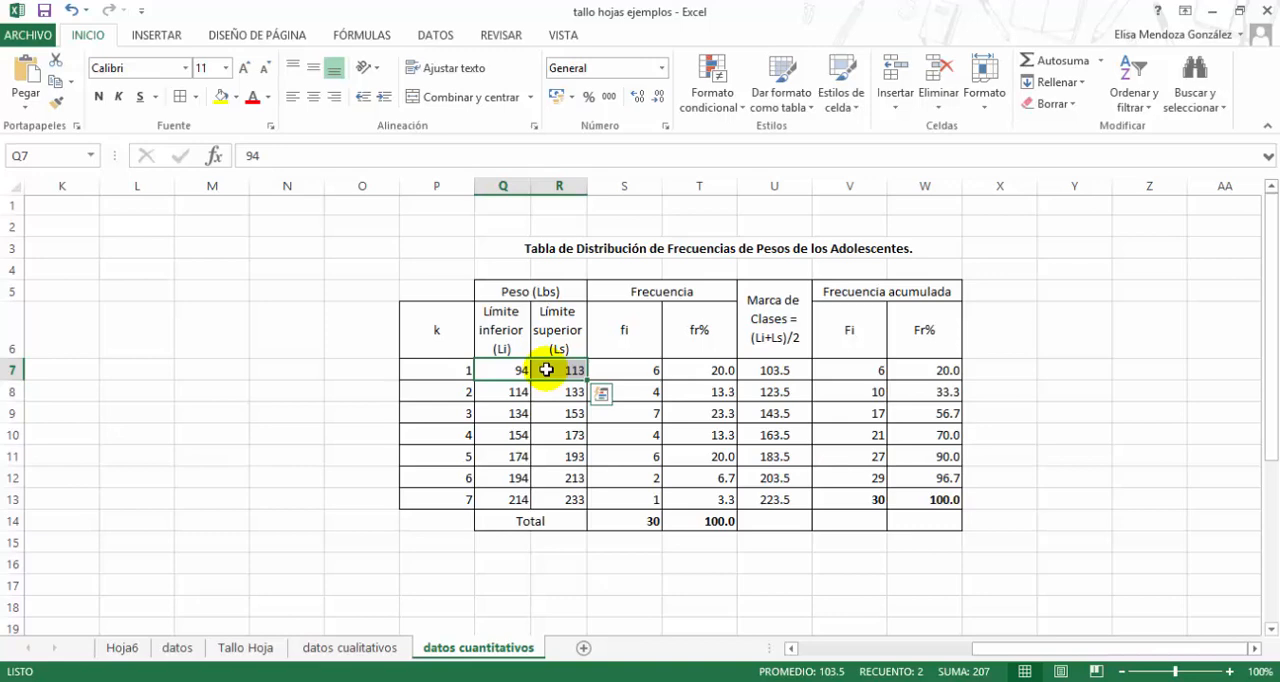
# - Make the "Peso (Lbs)" header of the frequency distribution table bold
pyautogui.click(546, 370)
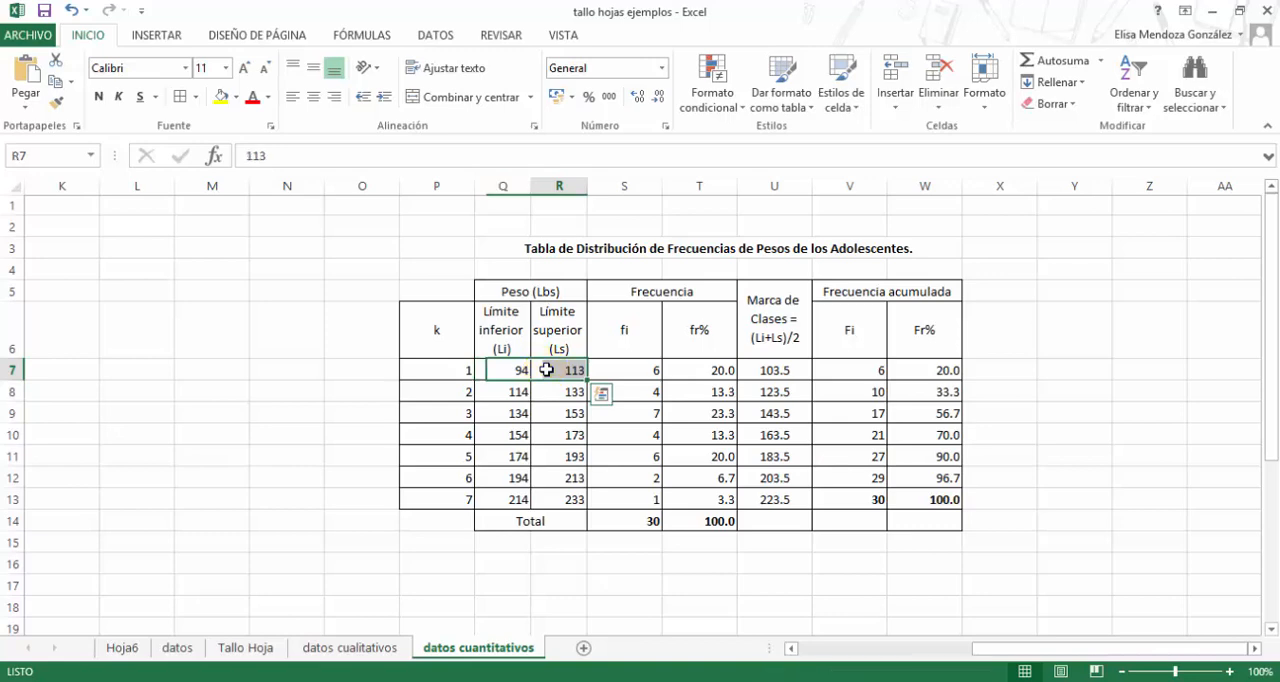
pyautogui.click(521, 293)
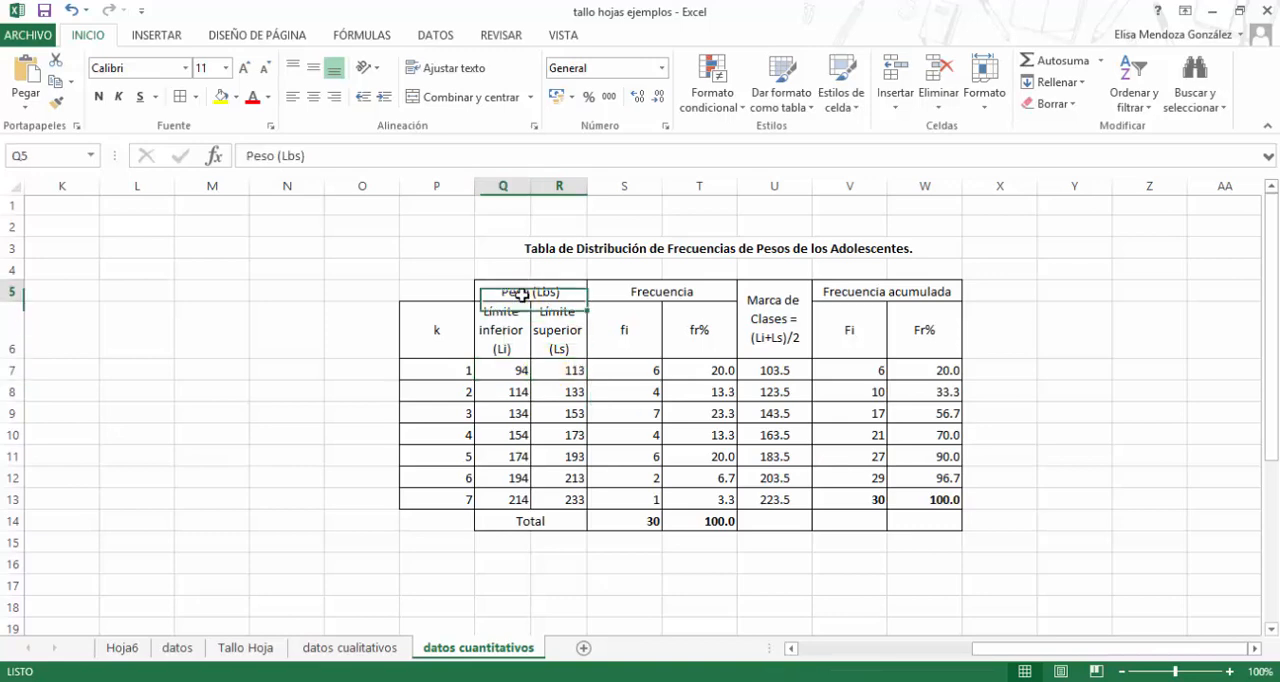
pyautogui.click(98, 96)
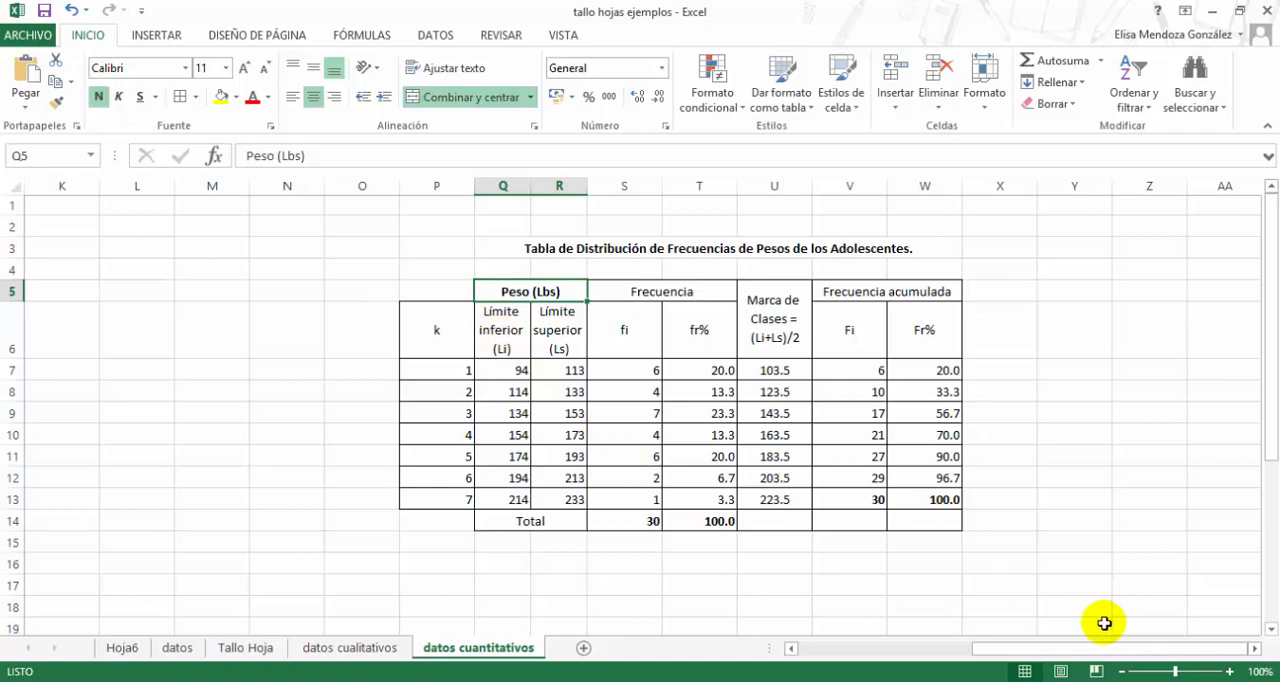
# - Review the unsorted weights under "datos cuantitativos" and the sorted list under "datos ORDENADOS", from its smallest to its largest value
pyautogui.moveTo(1090, 648); pyautogui.dragTo(820, 662)
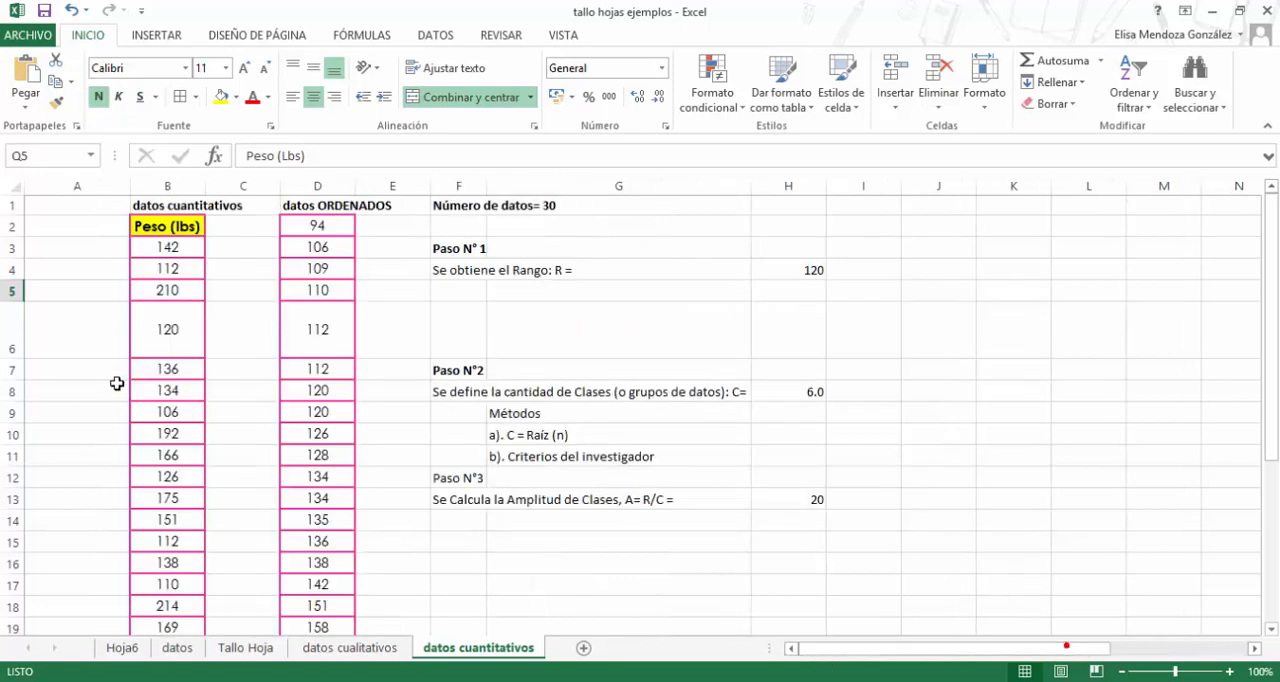
pyautogui.click(177, 206)
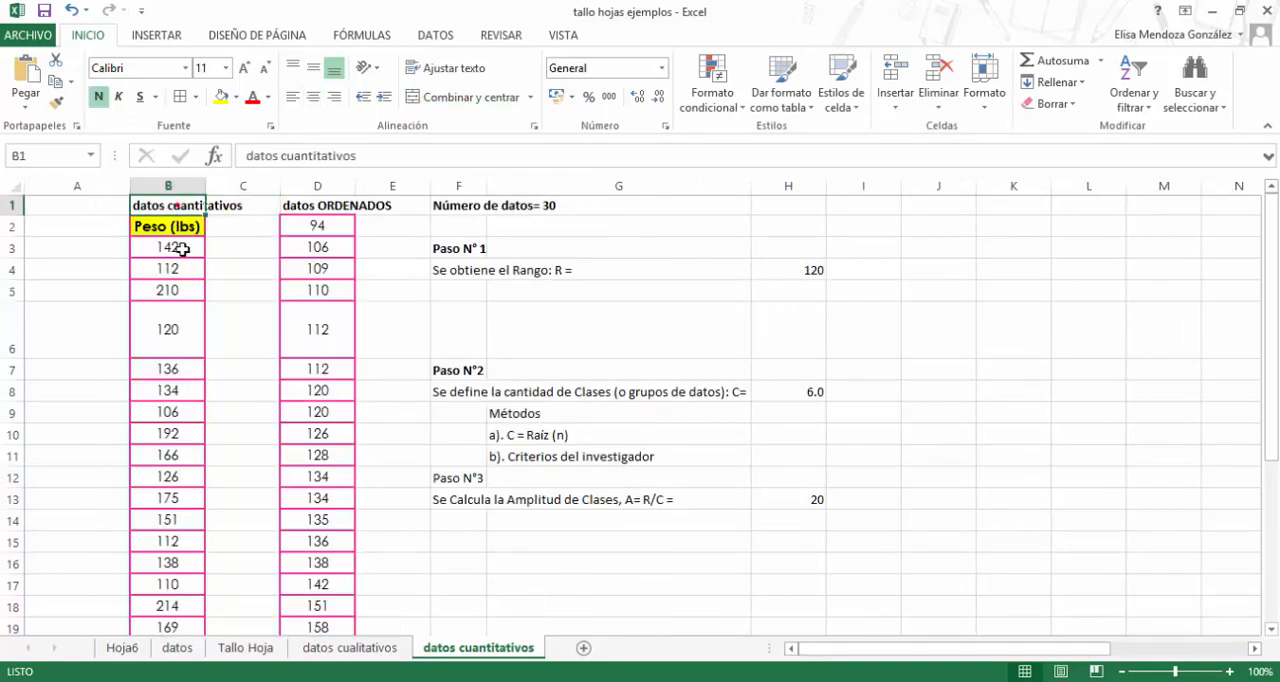
pyautogui.scroll(-3, 177, 270)
pyautogui.scroll(-3, 176, 290)
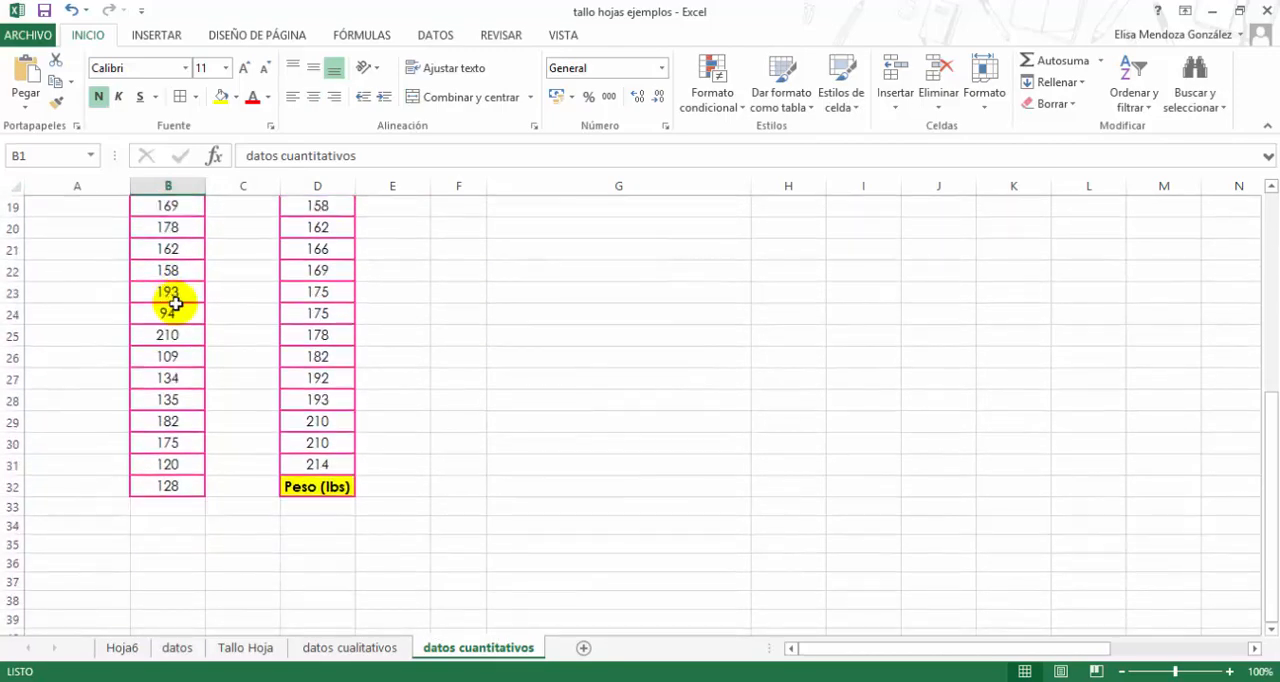
pyautogui.scroll(6, 171, 294)
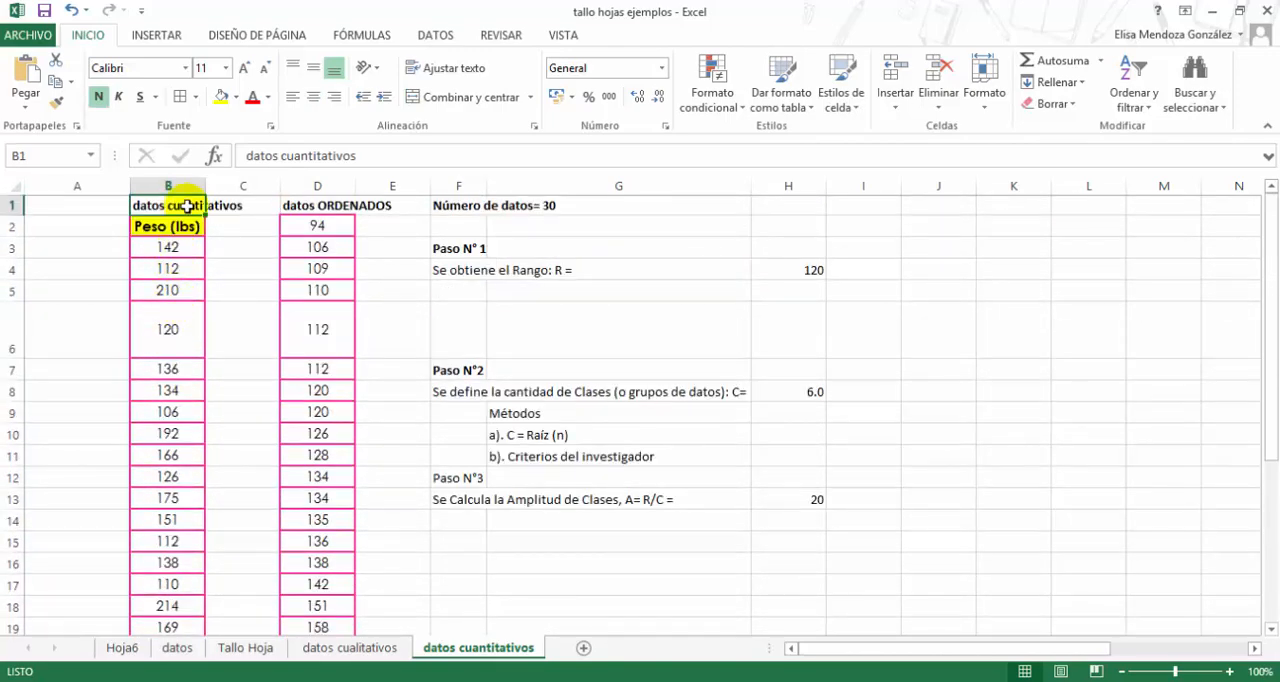
pyautogui.click(310, 228)
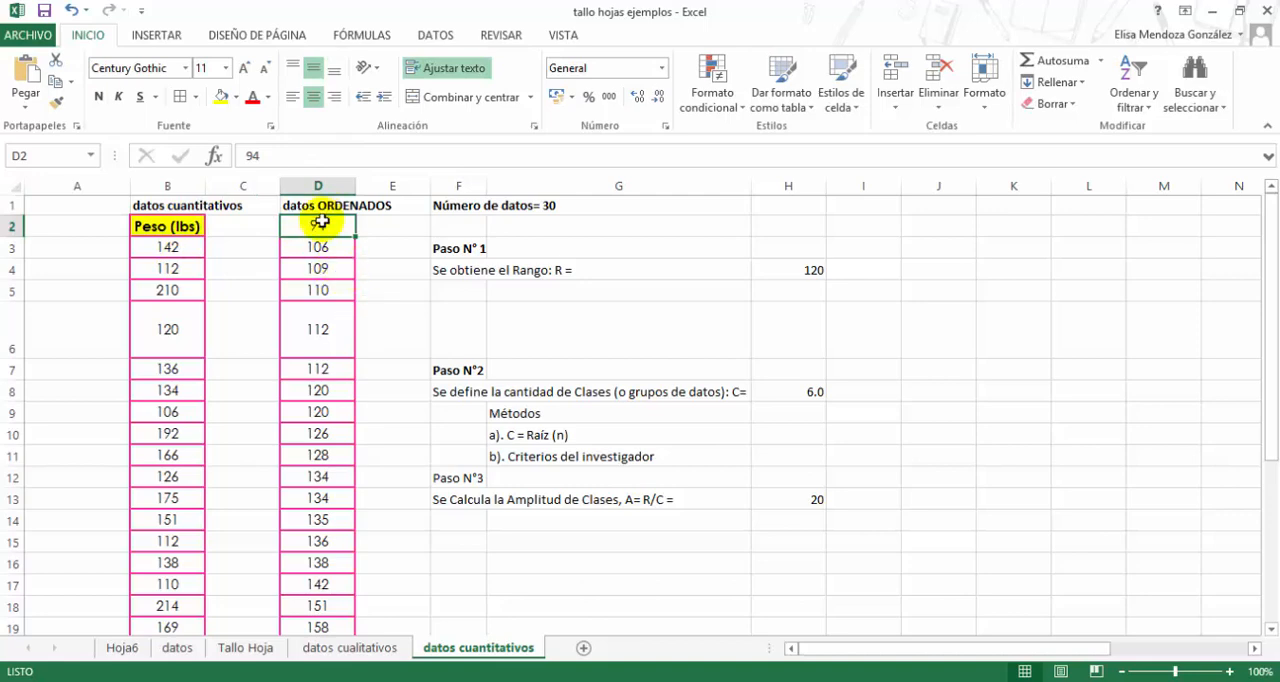
pyautogui.scroll(-3, 314, 317)
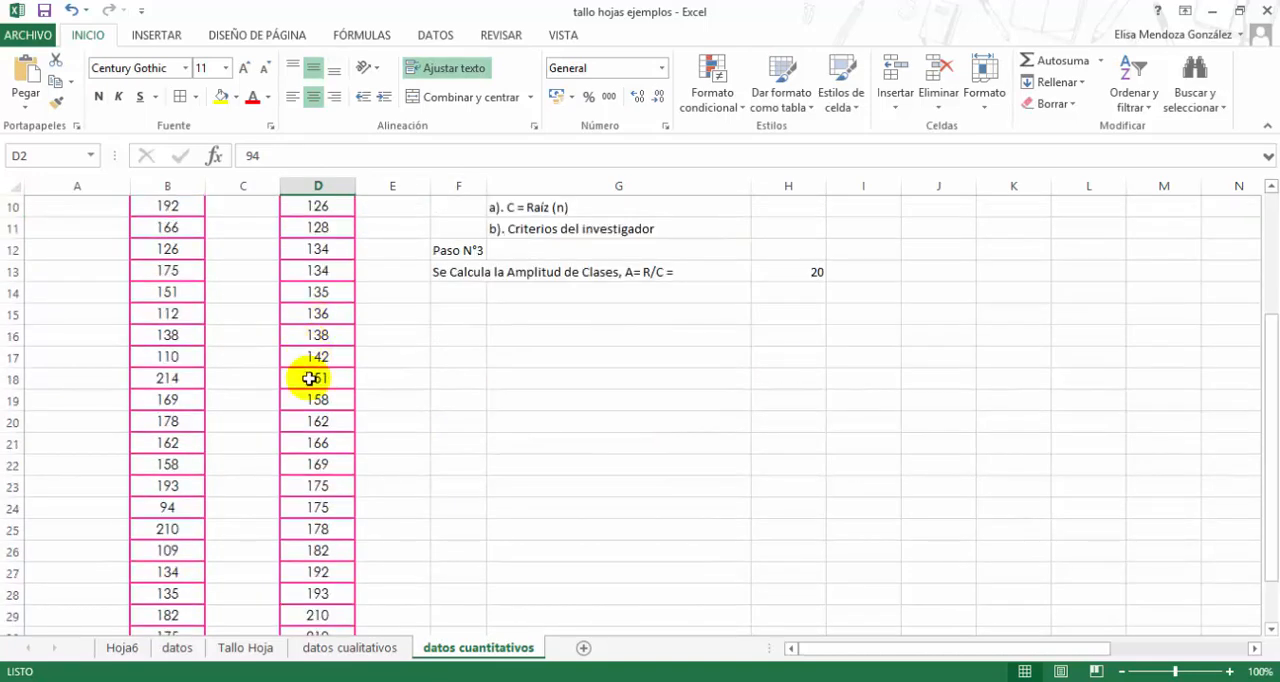
pyautogui.scroll(-3, 312, 400)
pyautogui.click(331, 463)
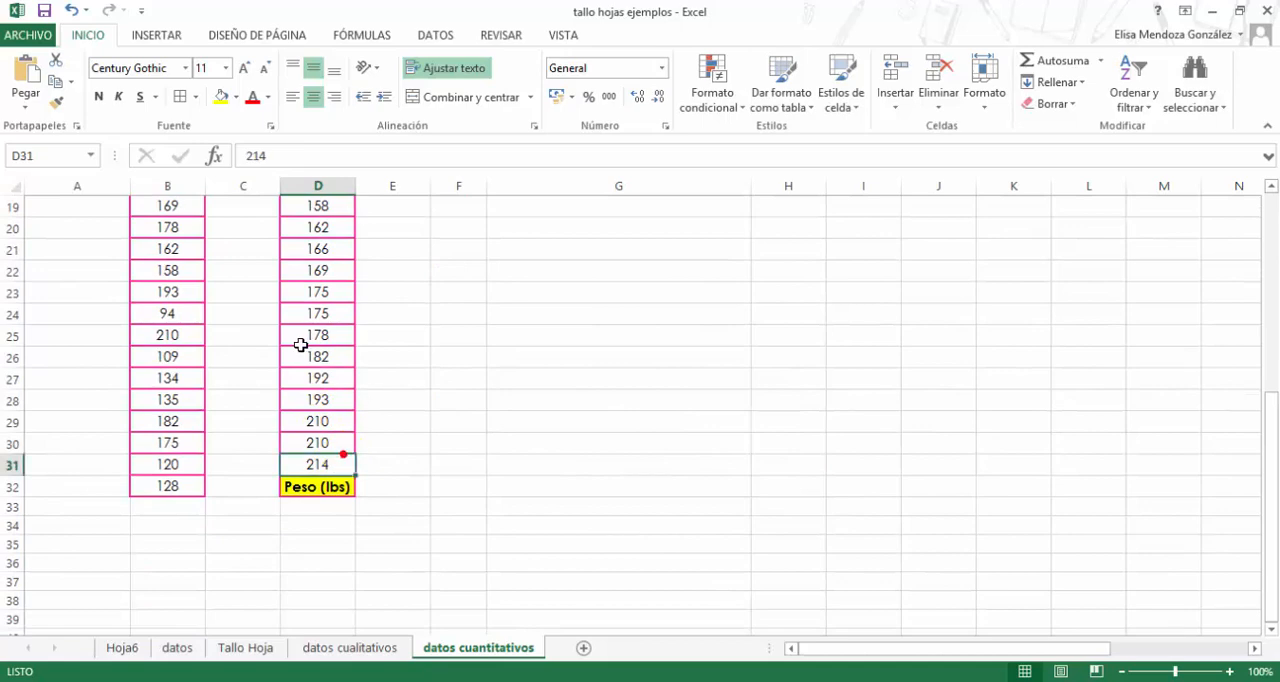
pyautogui.scroll(6, 300, 345)
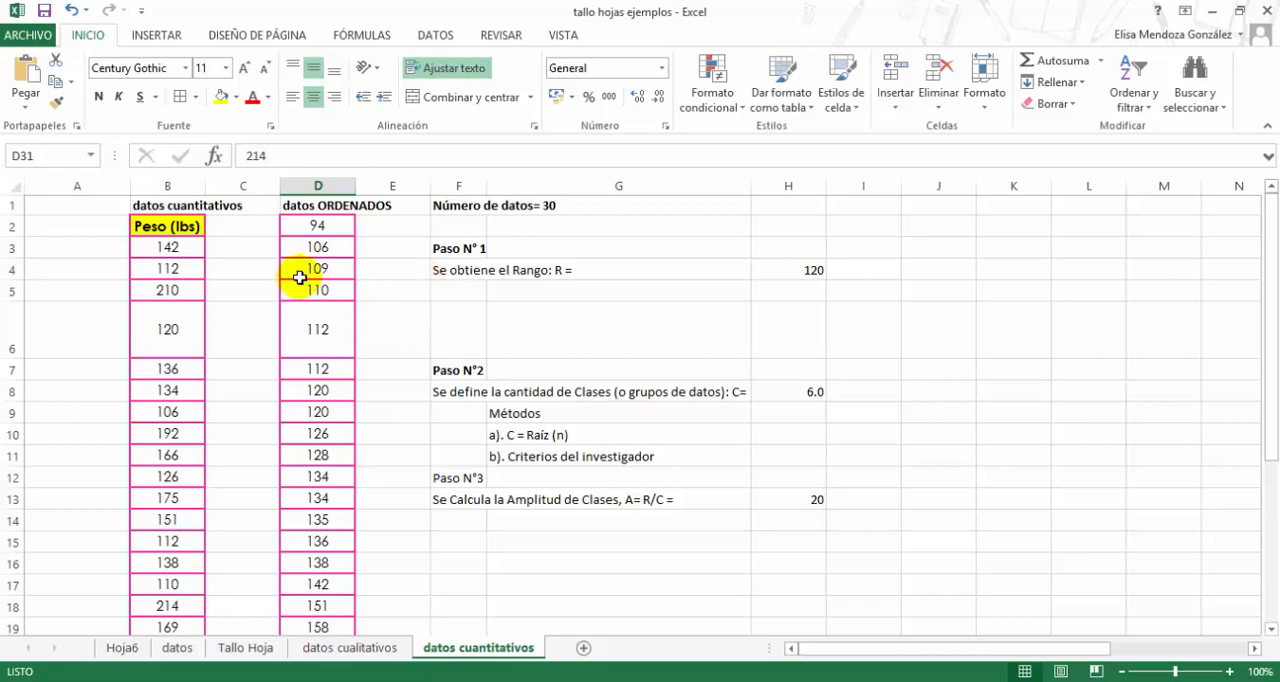
pyautogui.click(321, 455)
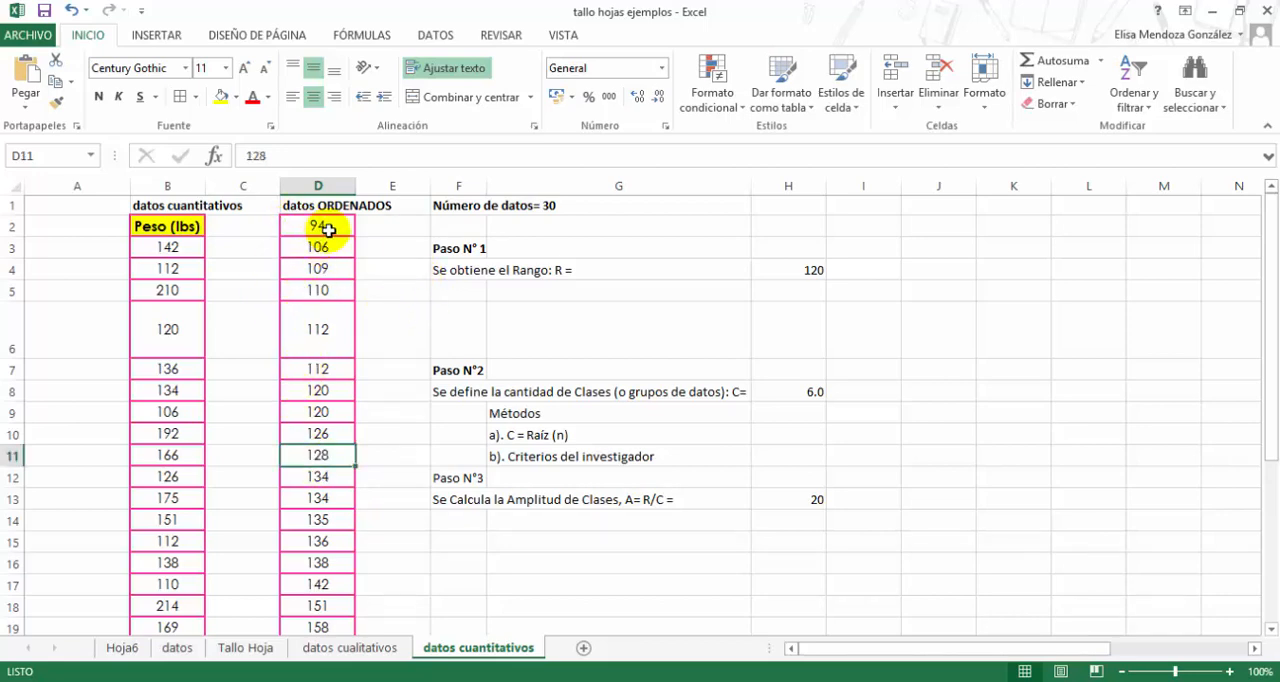
# - Replace the cell references in the range formula of Paso N° 1 with the actual maximum and minimum, =214-94, in H4
pyautogui.click(447, 272)
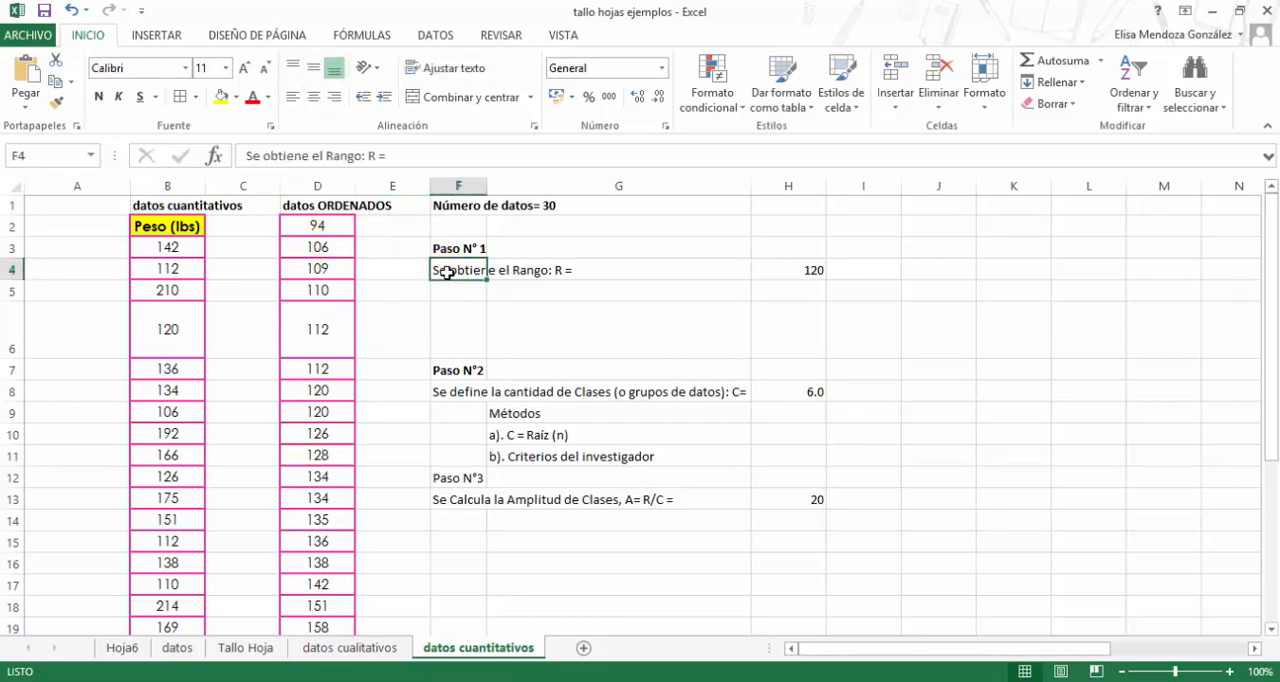
pyautogui.doubleClick(773, 270)
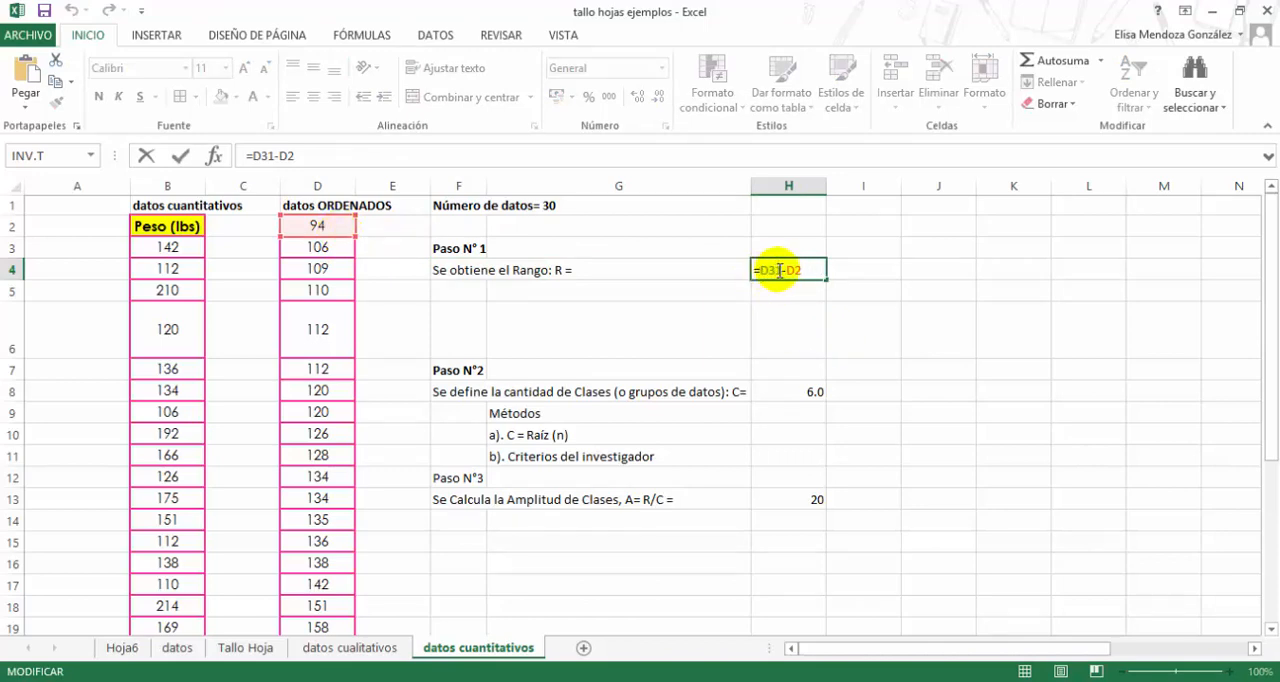
pyautogui.scroll(-5, 354, 395)
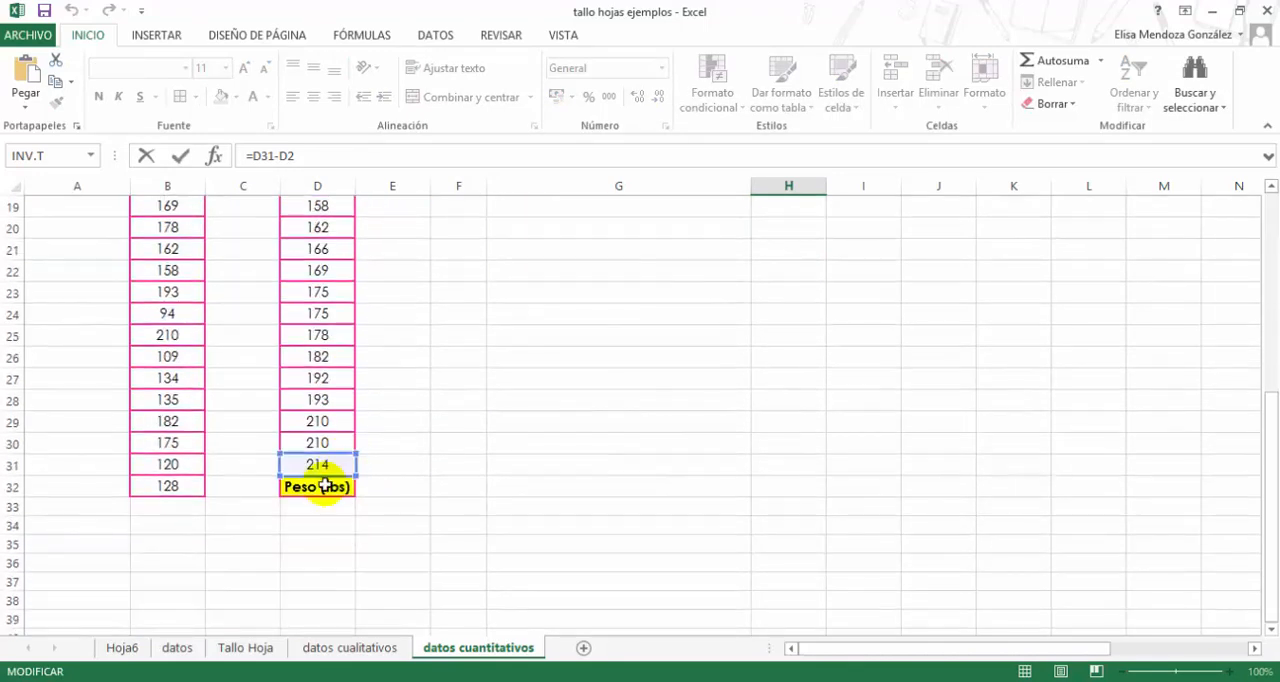
pyautogui.scroll(5, 471, 414)
pyautogui.scroll(1, 476, 413)
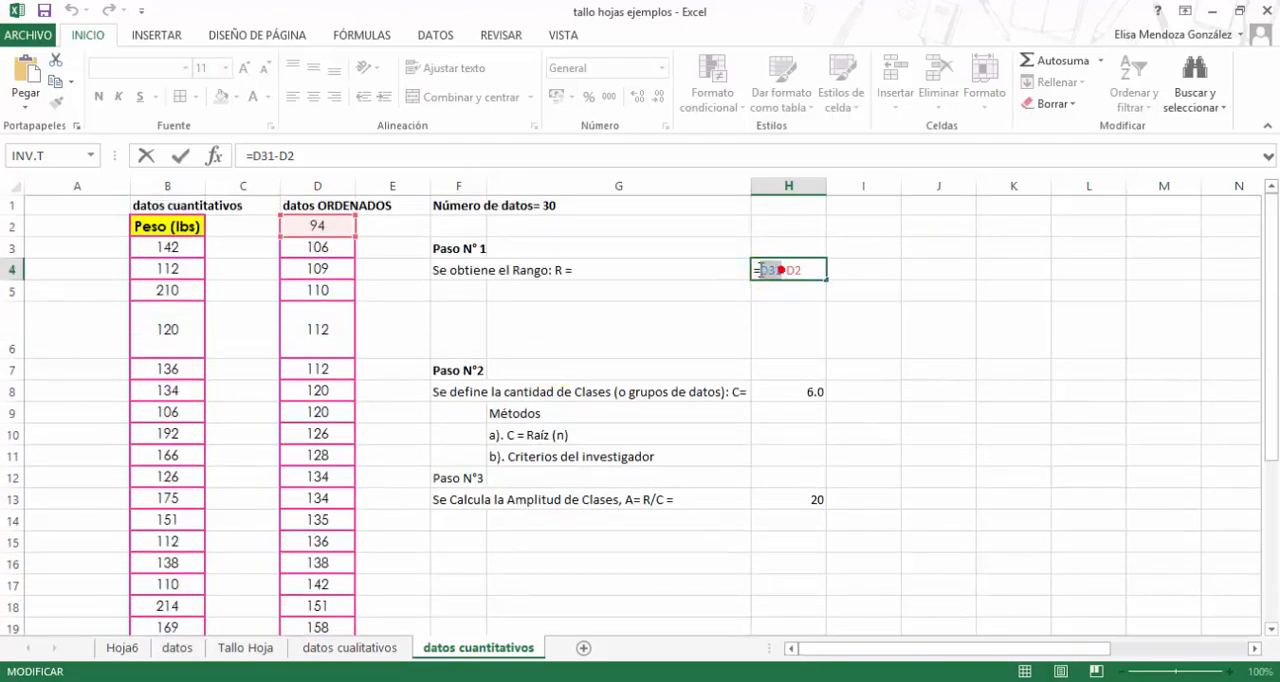
pyautogui.doubleClick(760, 270)
pyautogui.write('214')
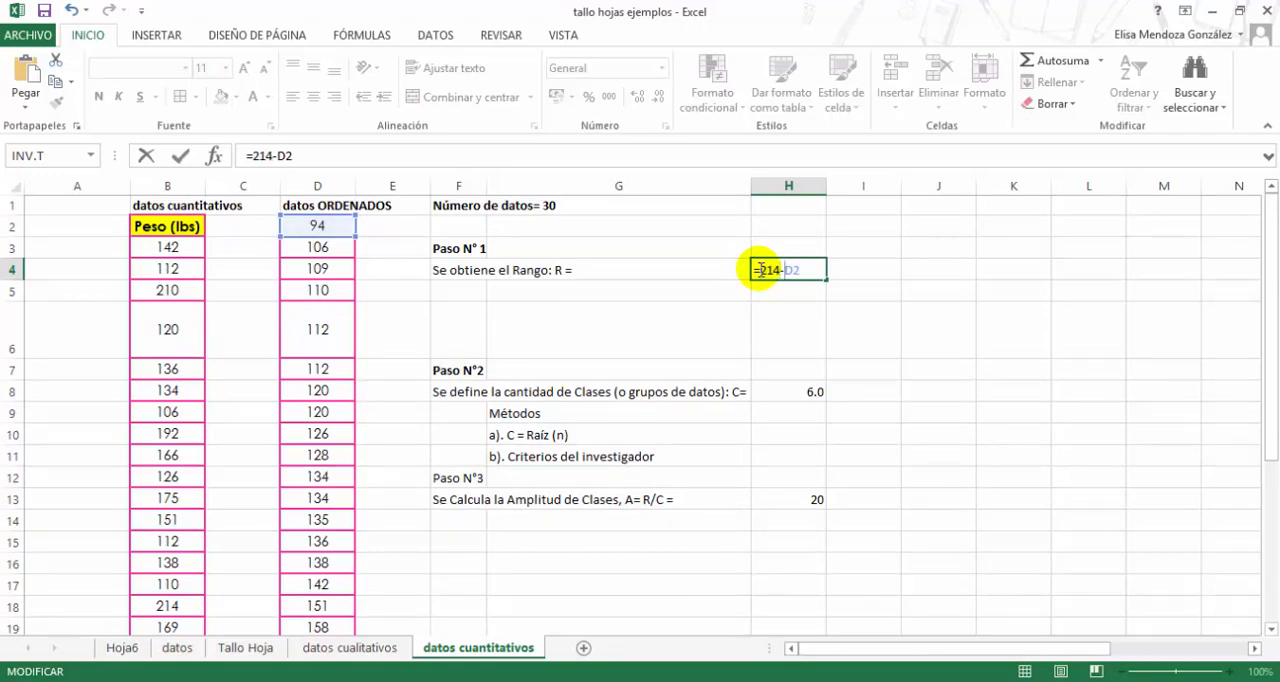
pyautogui.press('Delete')
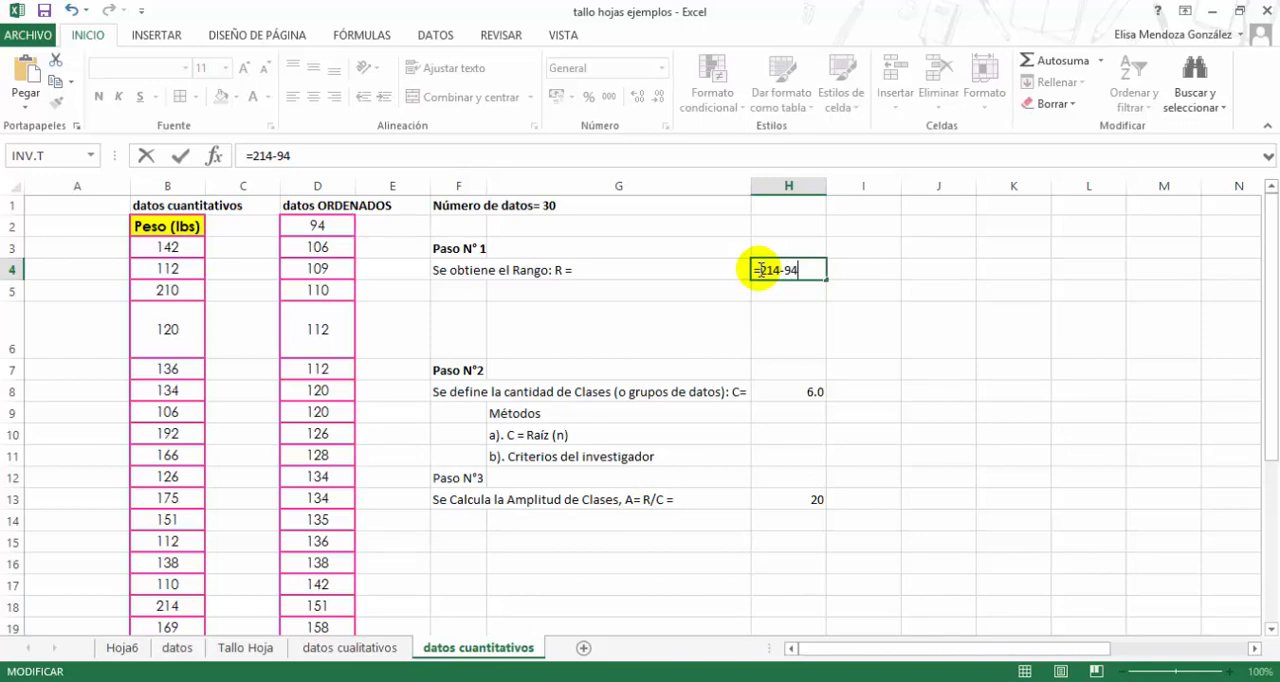
pyautogui.press('Return')
pyautogui.click(760, 270)
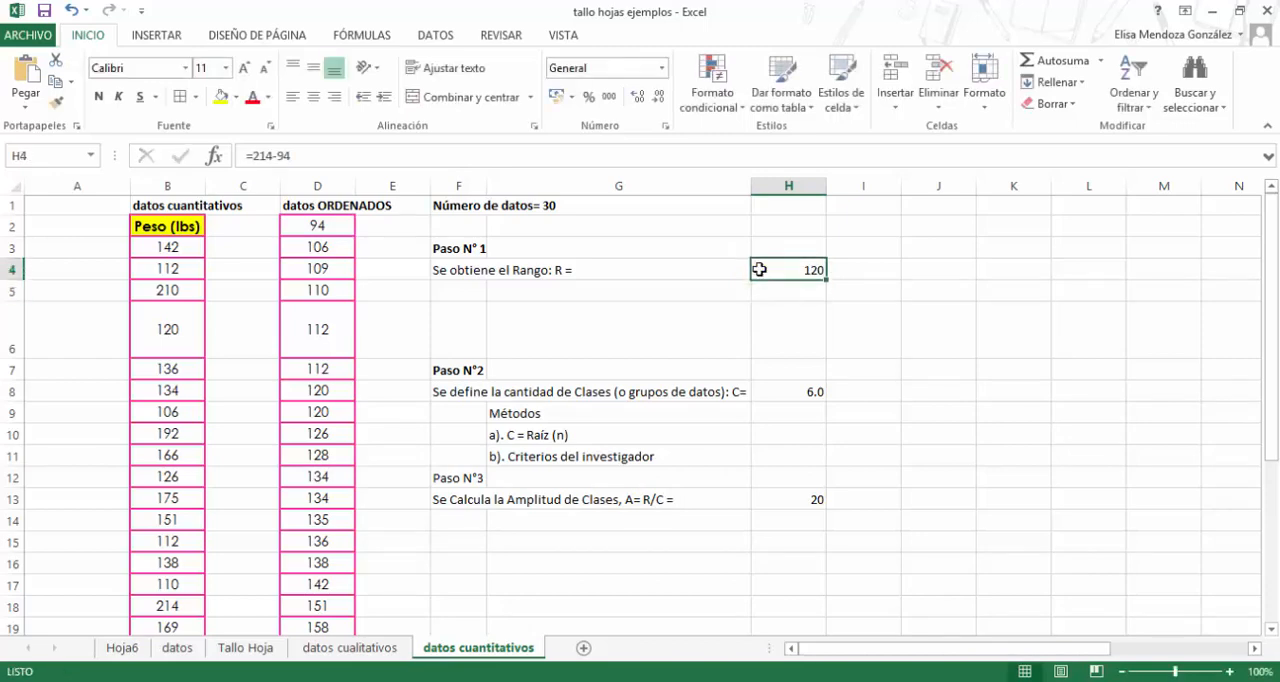
# - Examine the Paso N°2 description and its number of classes alongside the range from Paso N° 1
pyautogui.click(774, 302)
pyautogui.click(772, 391)
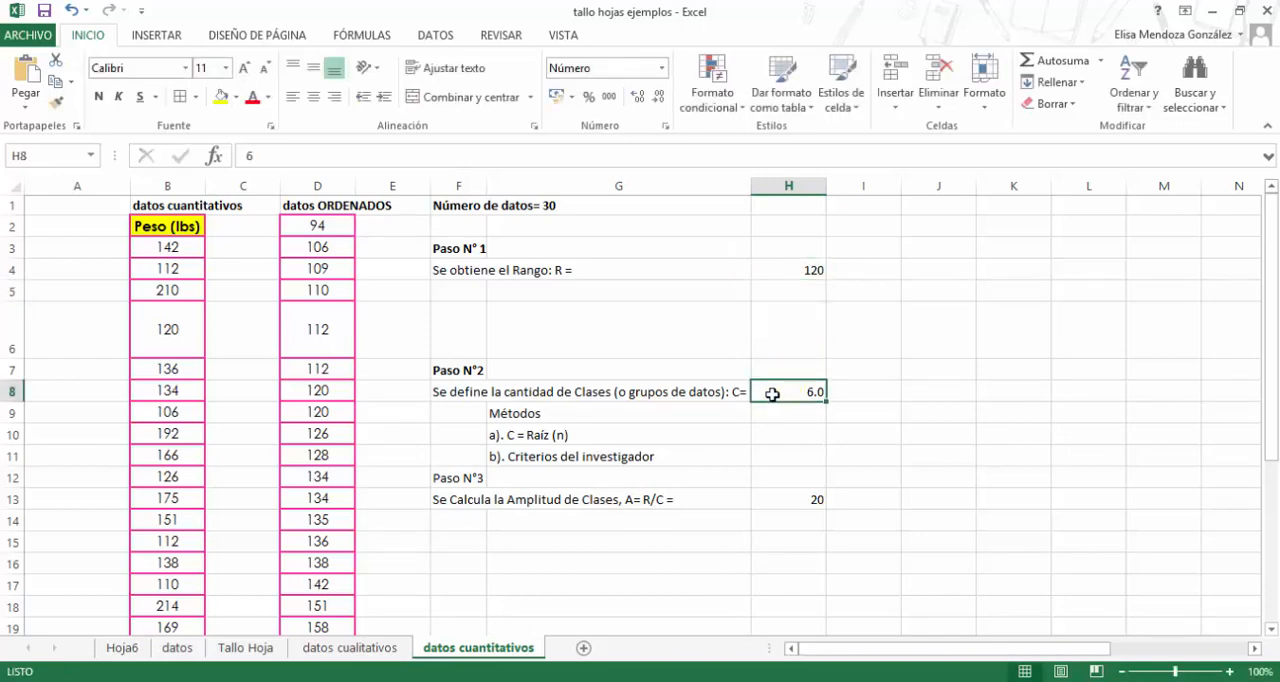
pyautogui.click(452, 372)
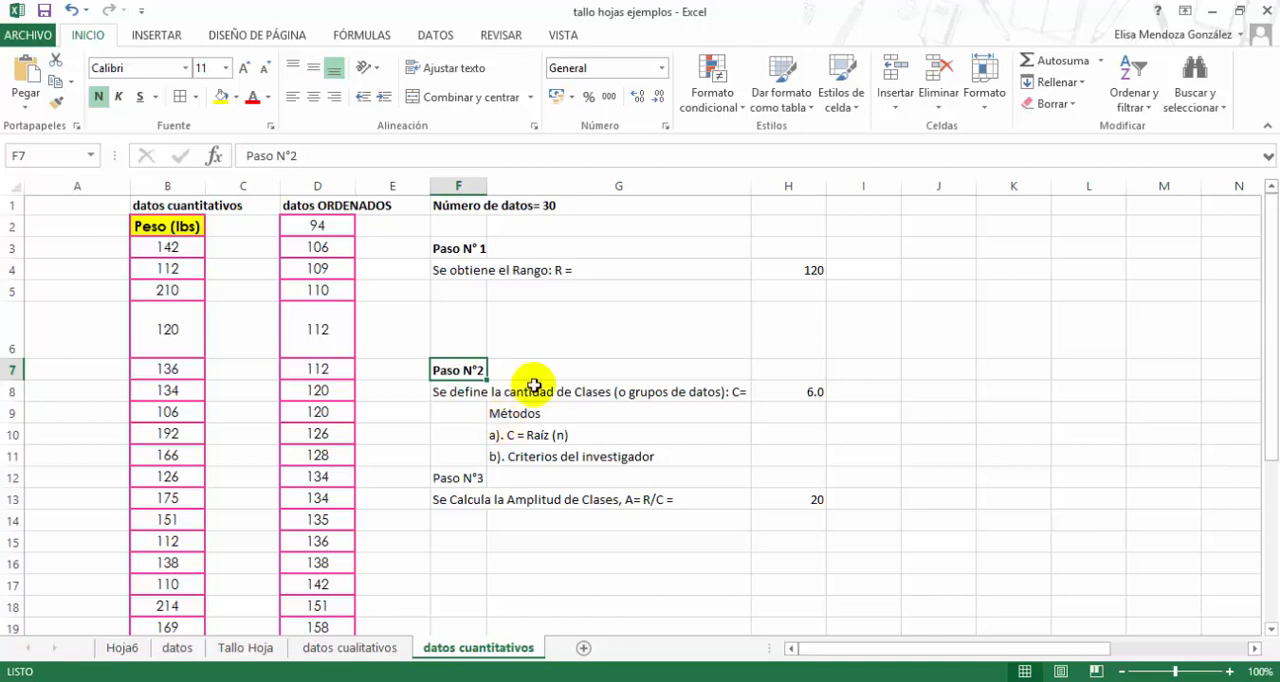
pyautogui.click(790, 270)
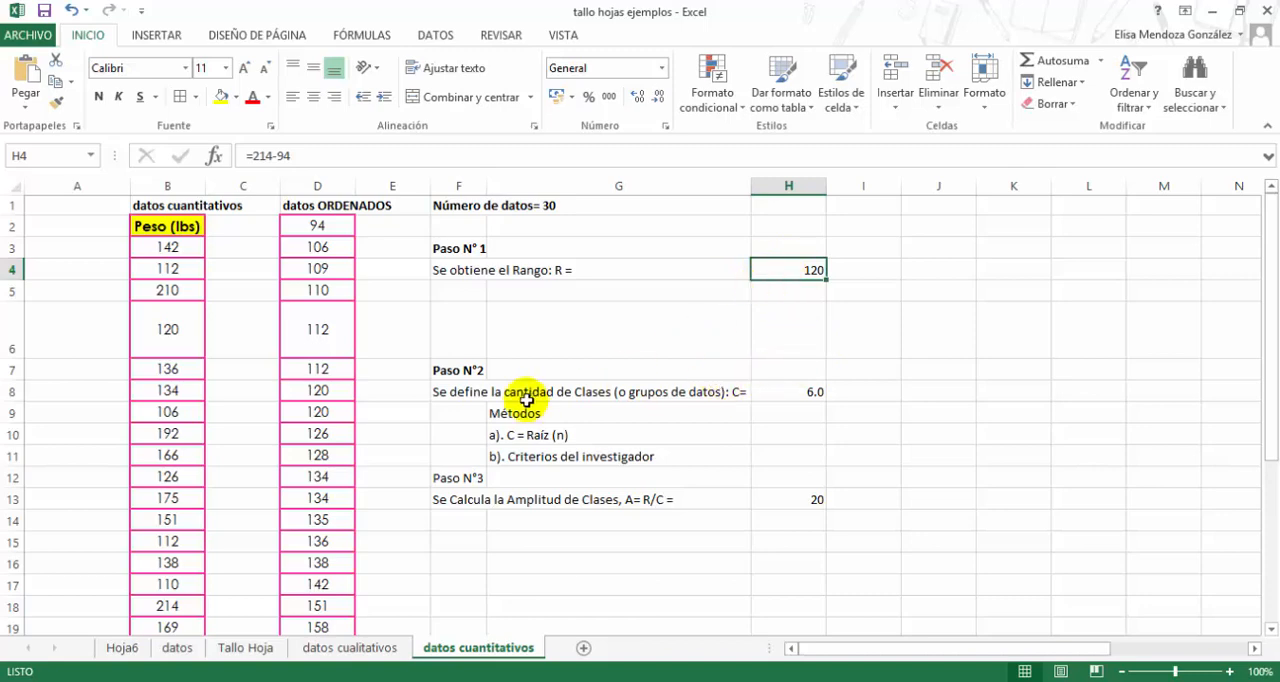
pyautogui.click(804, 389)
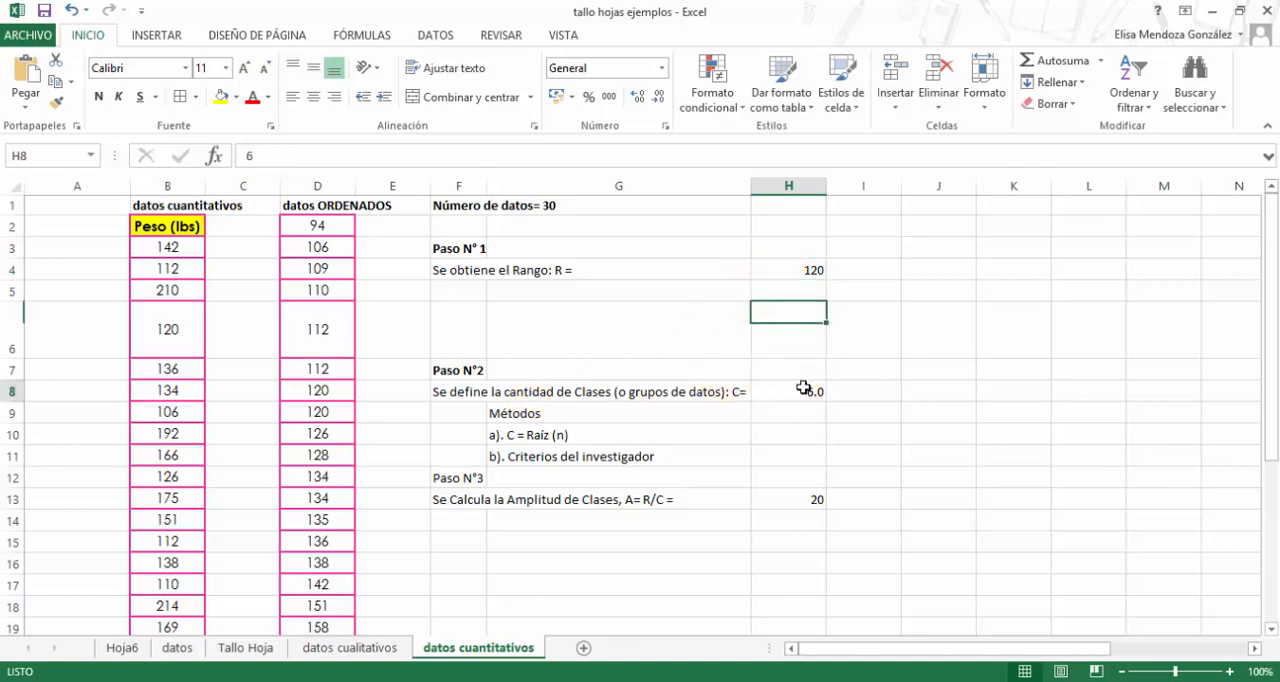
pyautogui.click(470, 391)
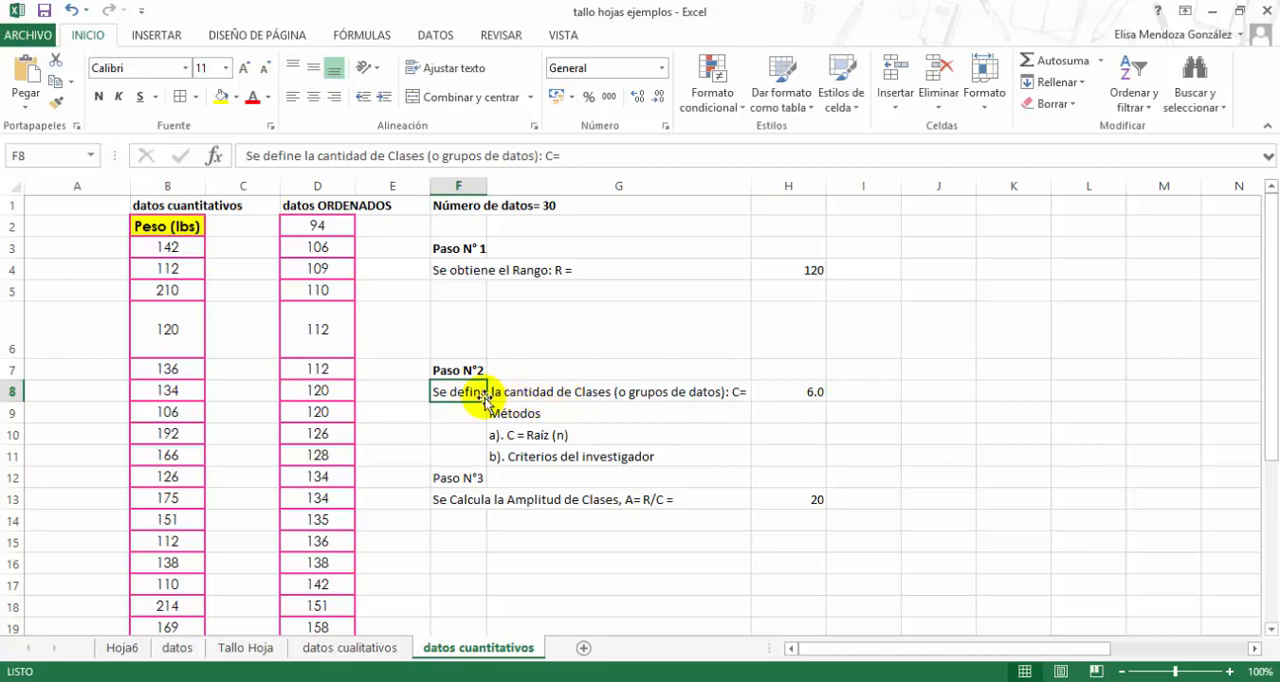
pyautogui.click(540, 394)
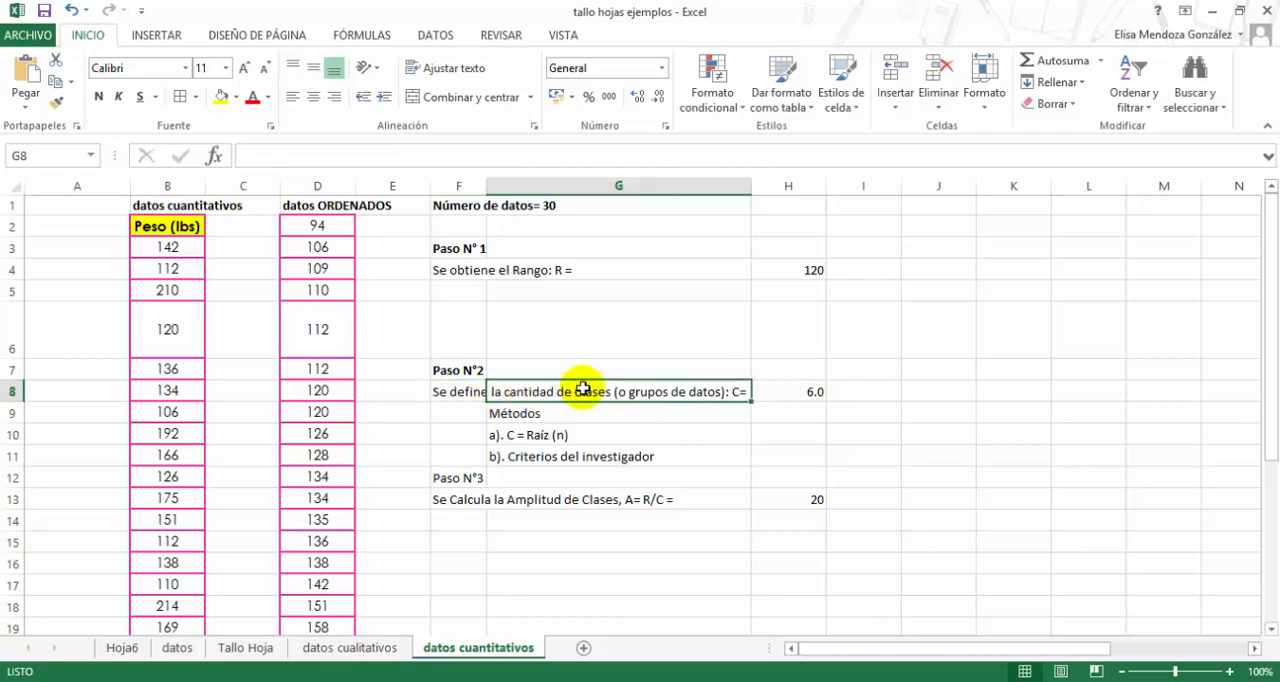
# - Make the "Métodos" subheading under Paso N°2 bold
pyautogui.click(547, 414)
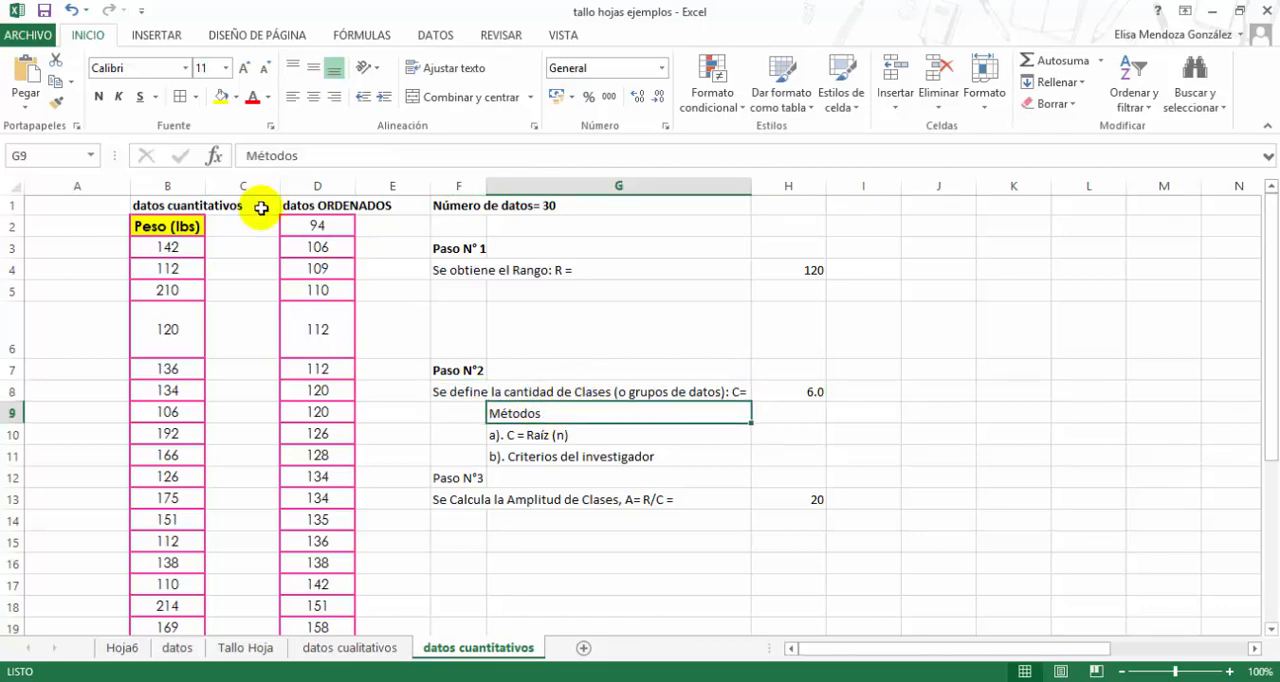
pyautogui.click(104, 99)
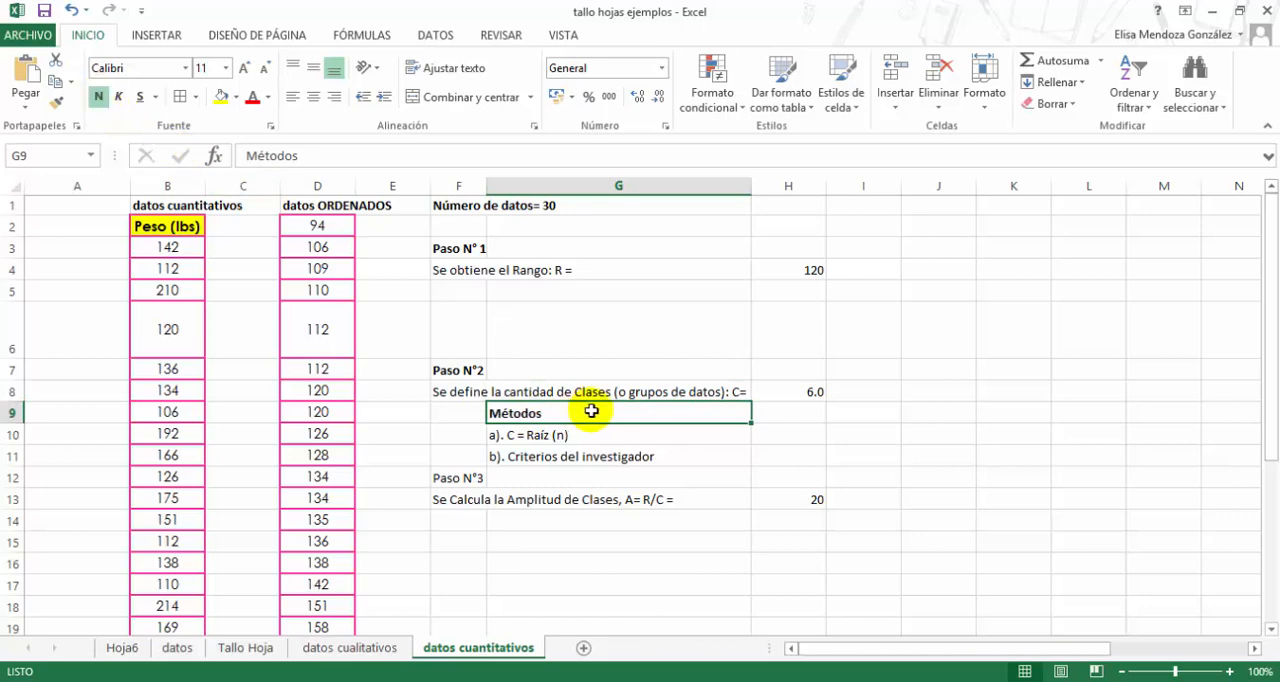
# - Compare the two listed methods for choosing the number of classes, the square root of n and the researcher's criteria
pyautogui.click(609, 442)
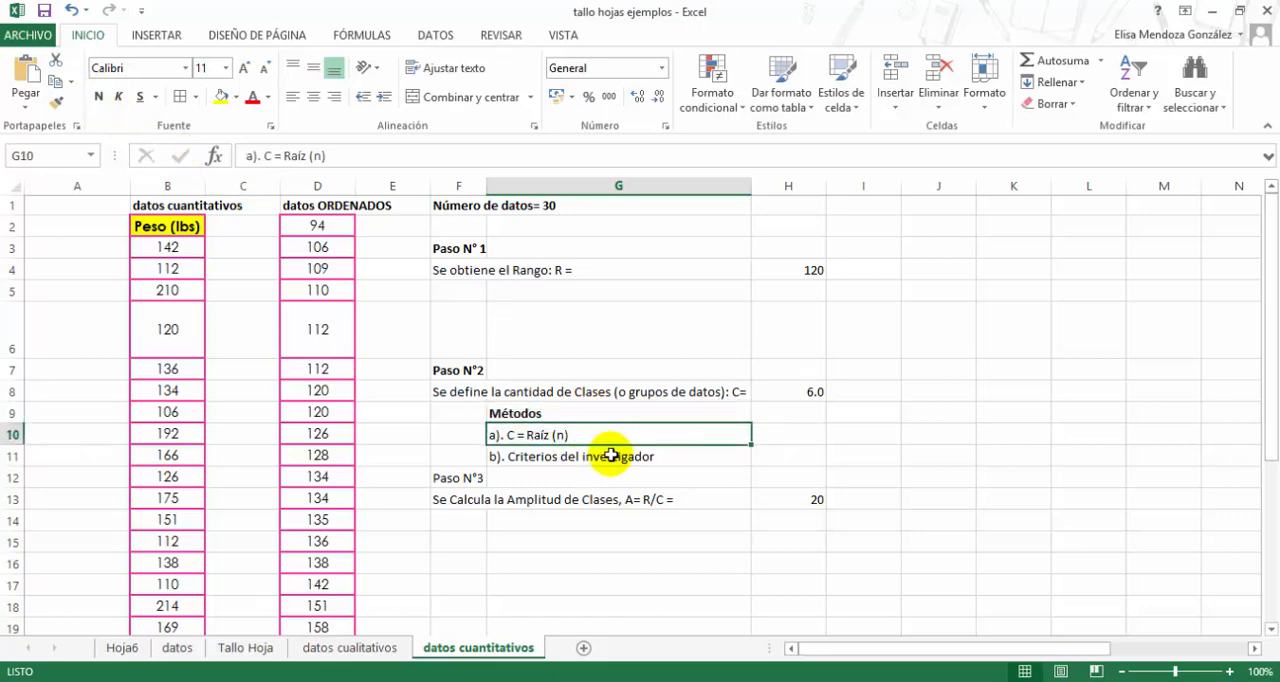
pyautogui.click(543, 452)
pyautogui.click(535, 434)
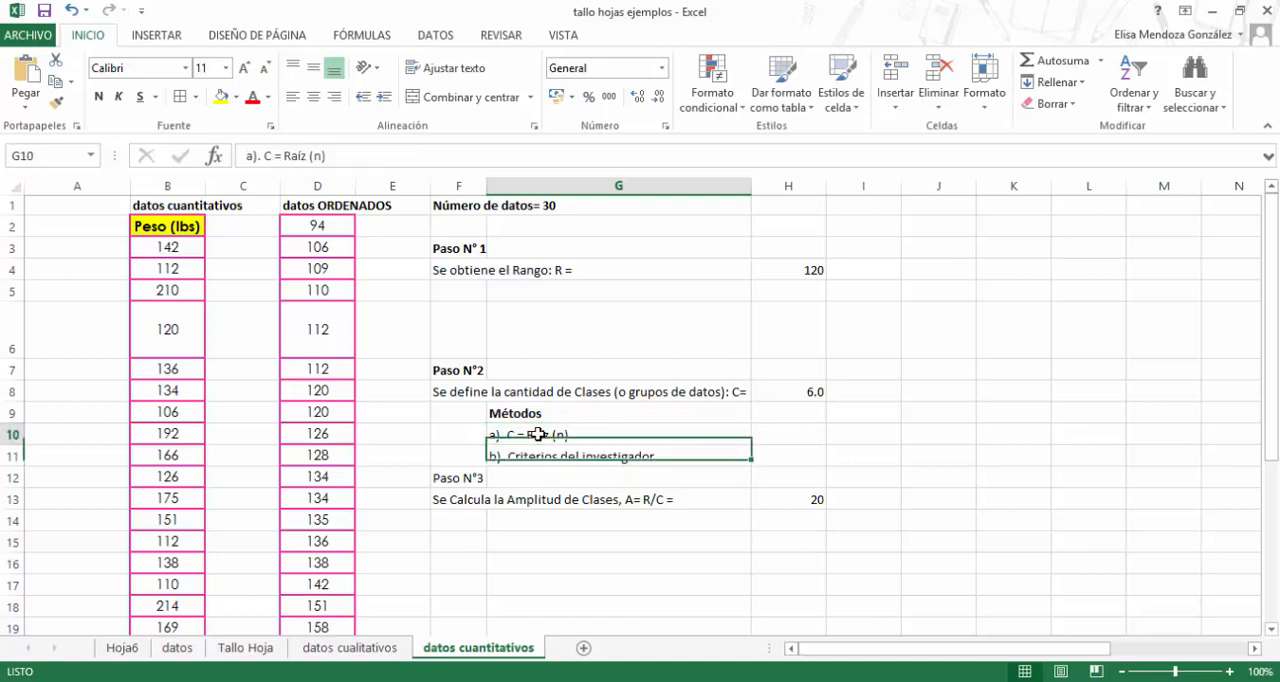
pyautogui.click(569, 435)
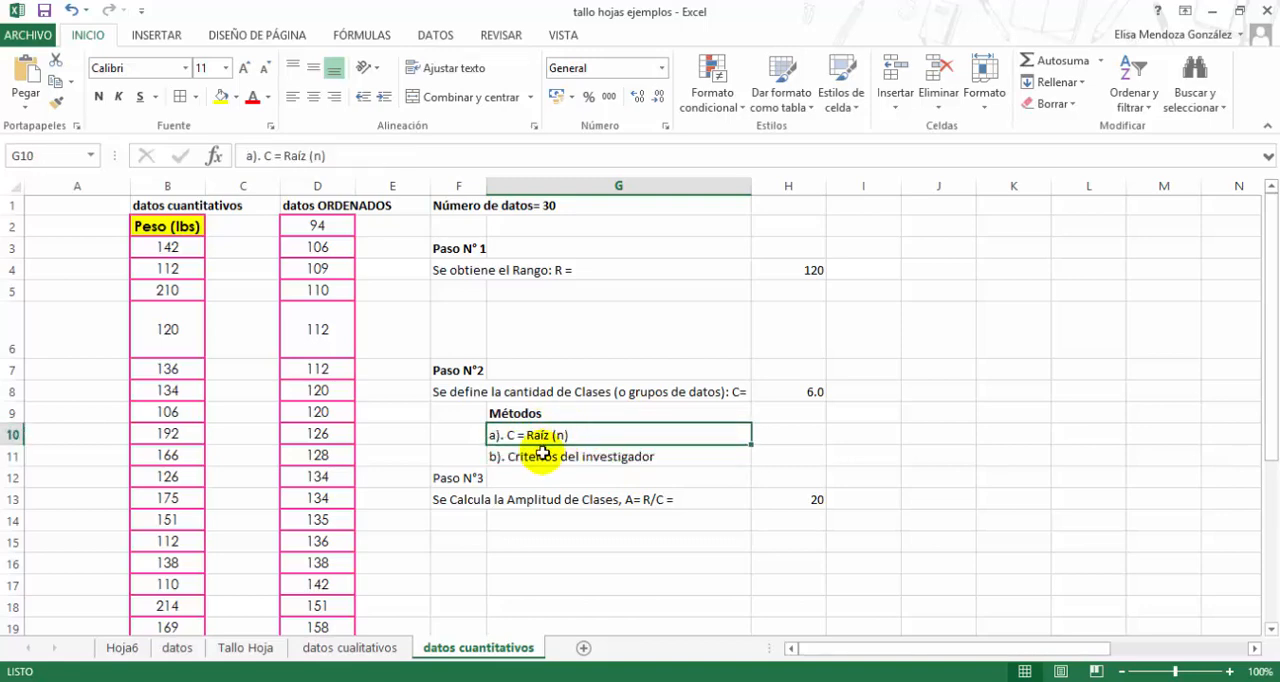
pyautogui.click(540, 456)
pyautogui.click(569, 435)
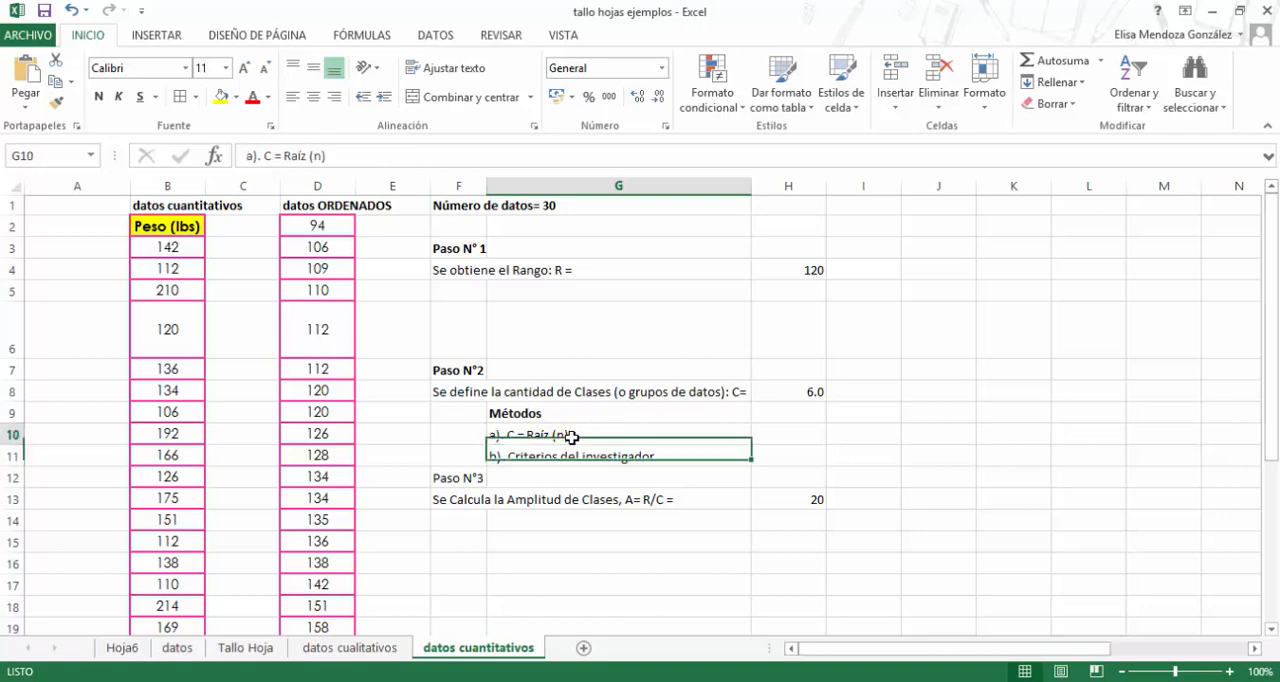
# - Calculate the number of classes in H8 as the square root of the 30 data values with =RAIZ(30)
pyautogui.click(650, 391)
pyautogui.click(786, 393)
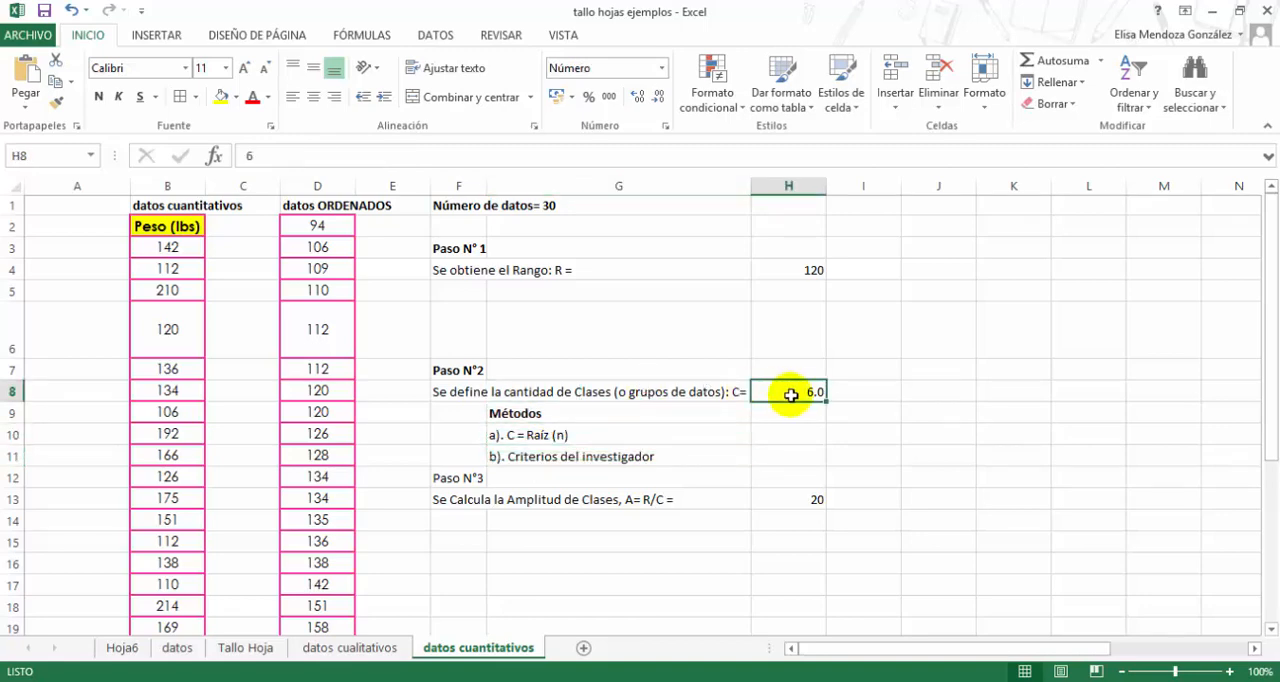
pyautogui.write('=r')
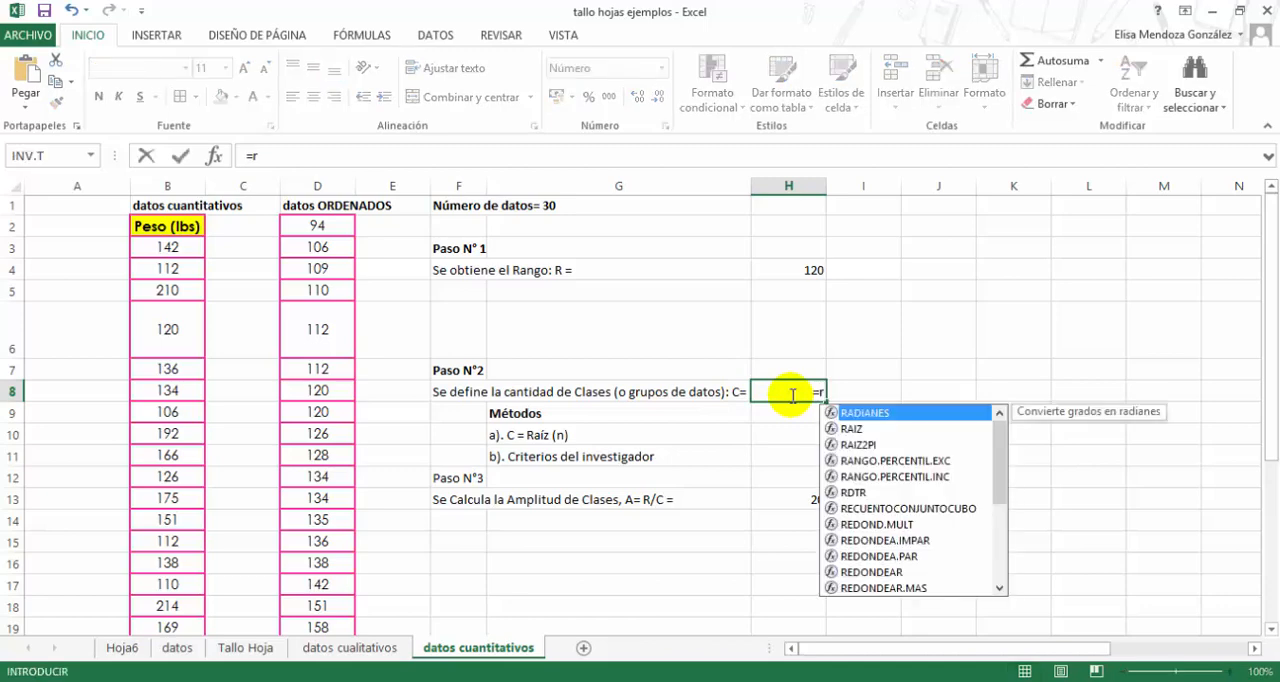
pyautogui.write('aiz')
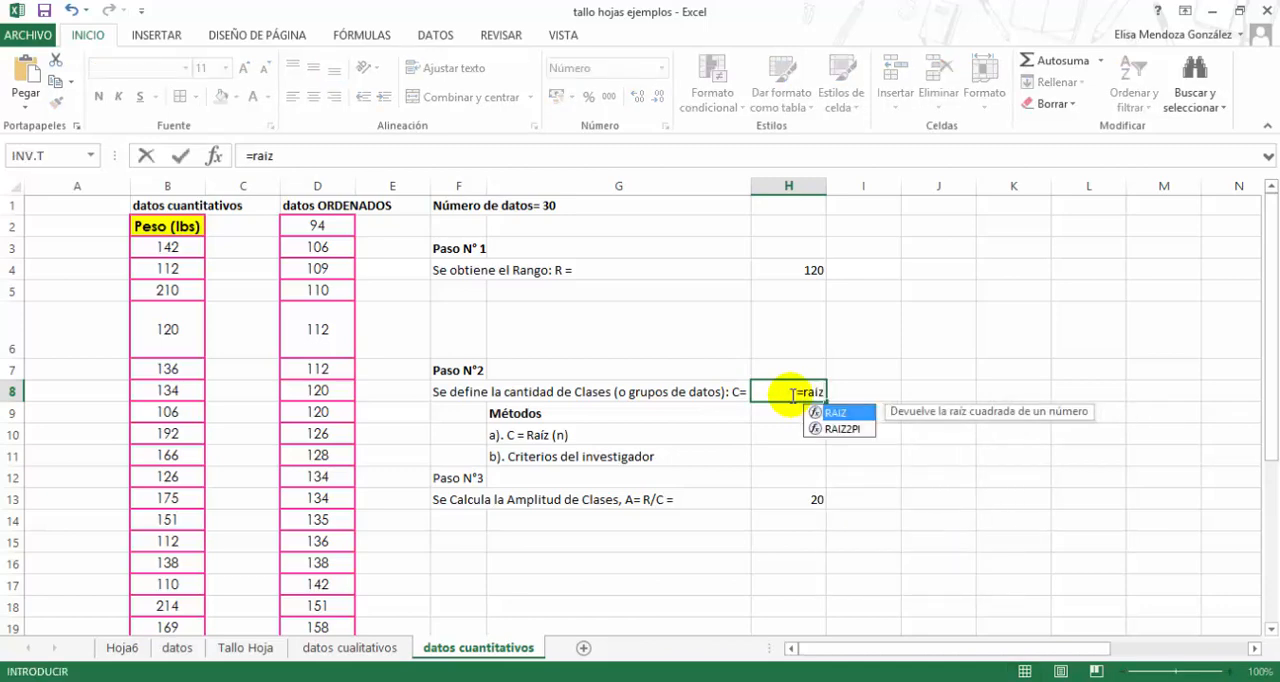
pyautogui.write('(30')
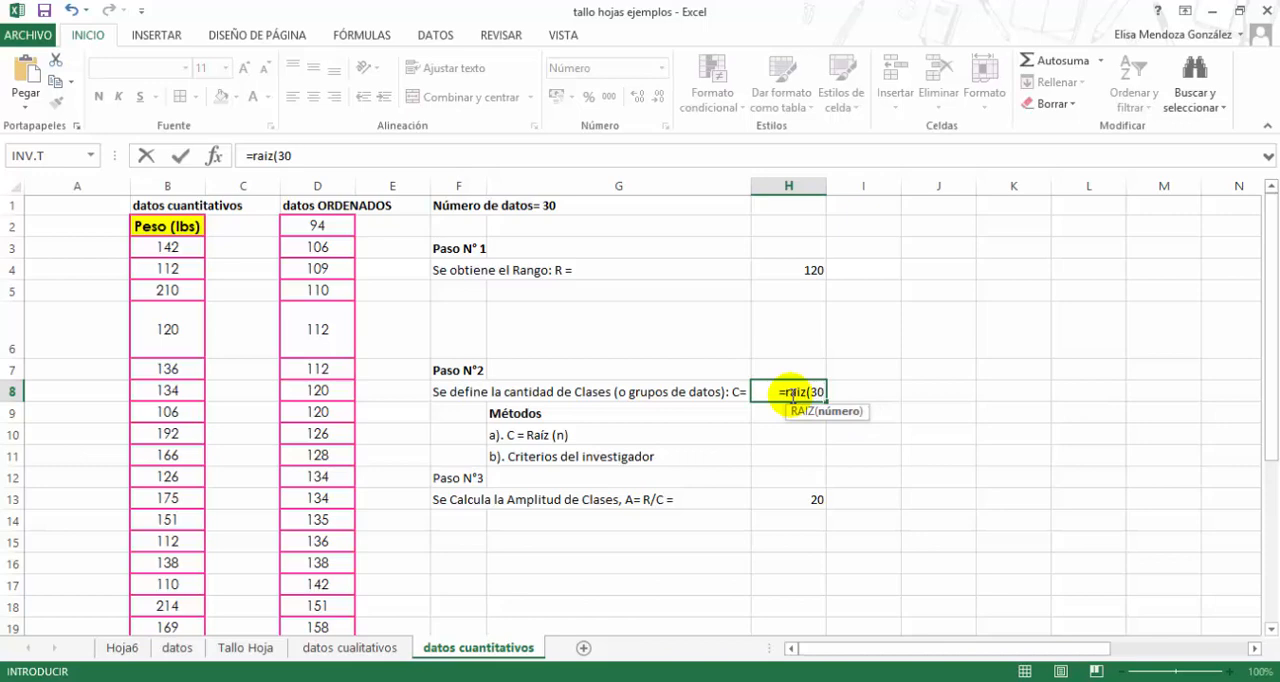
pyautogui.press('Return')
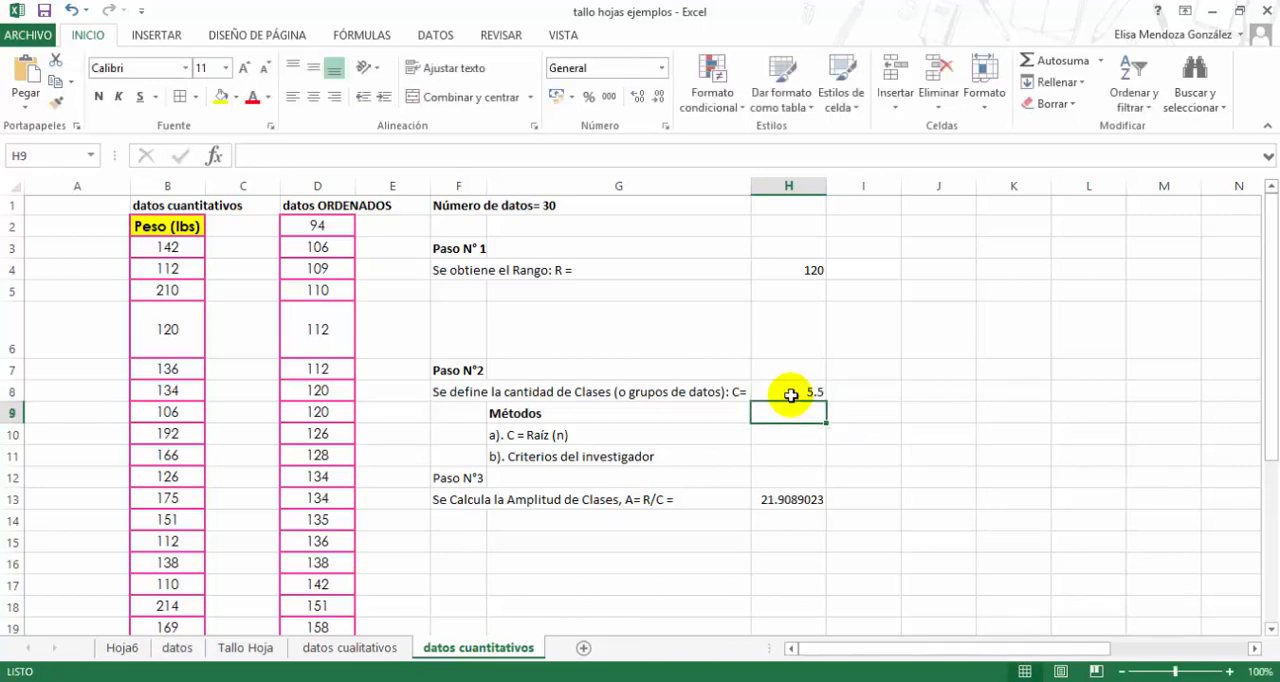
# - Replace the square root formula in H8 with the rounded number of classes, 6
pyautogui.click(790, 393)
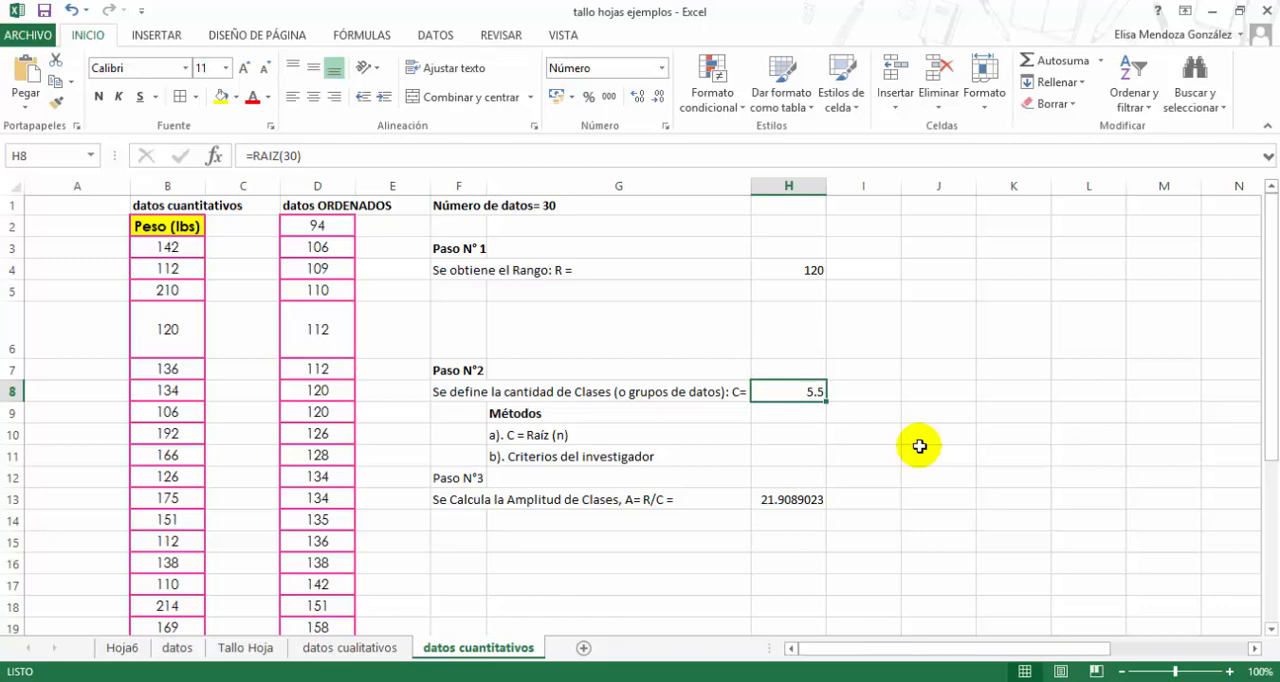
pyautogui.write('6')
pyautogui.press('Return')
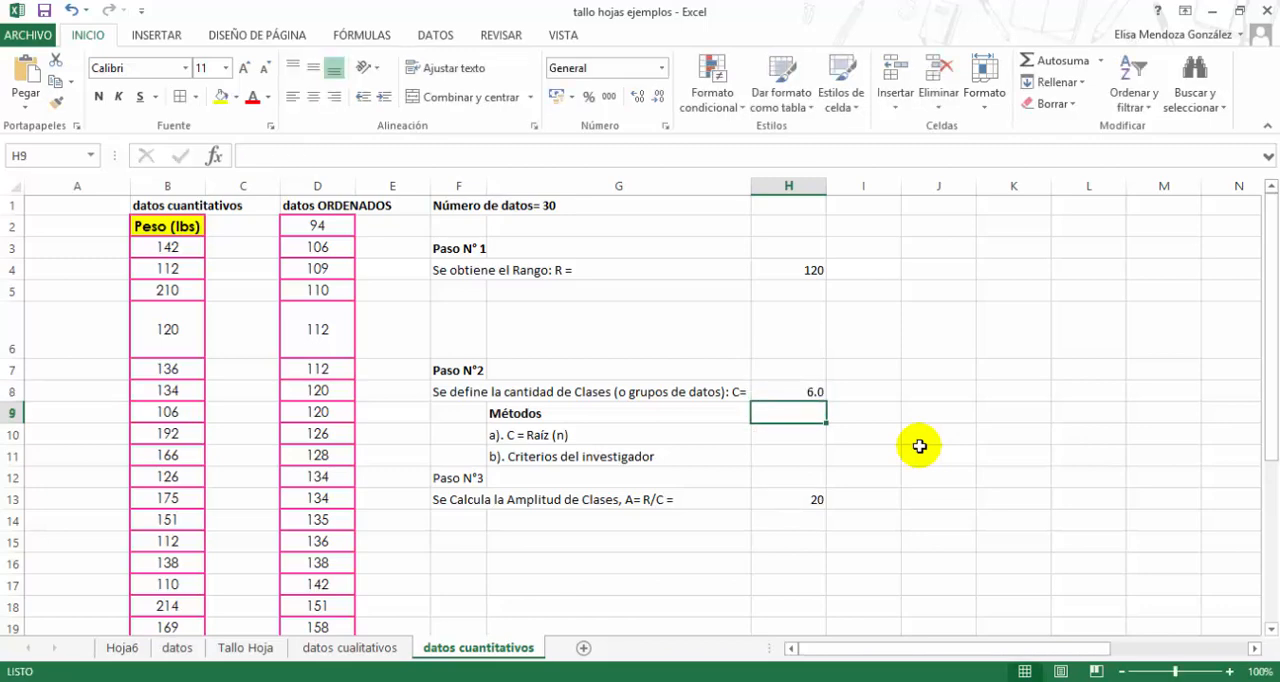
# - Make the "Paso N°3" heading in F12 bold
pyautogui.click(445, 479)
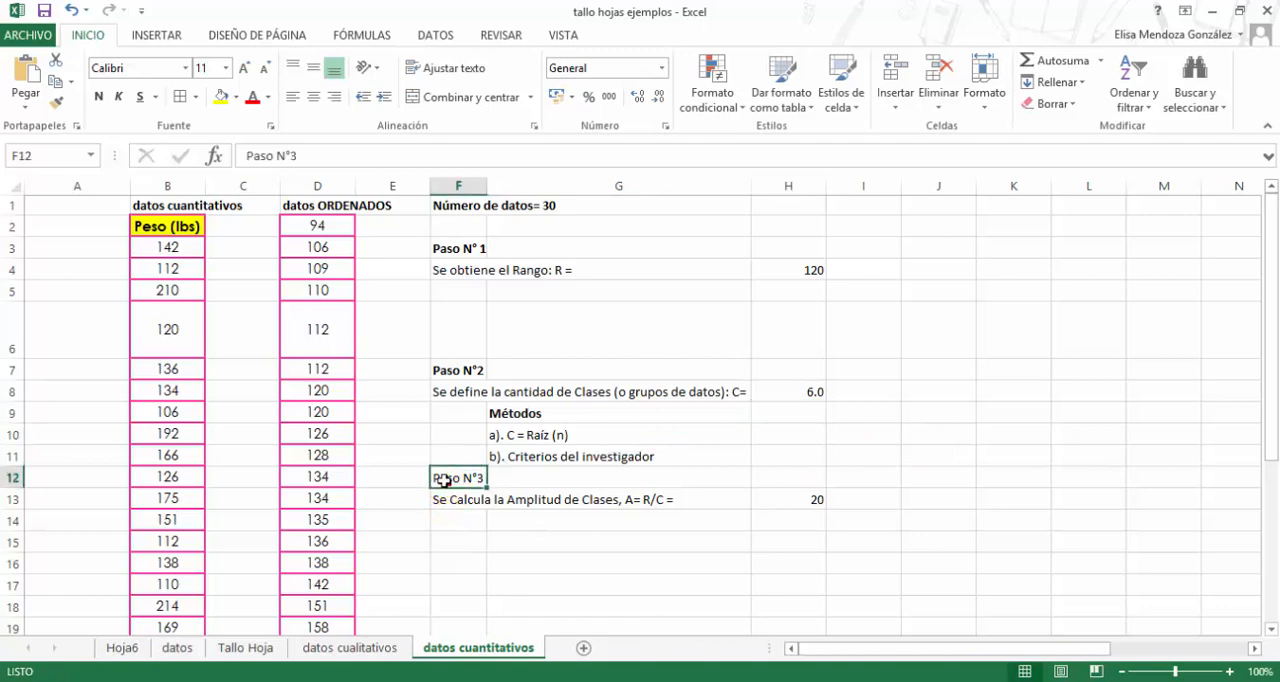
pyautogui.click(100, 100)
pyautogui.scroll(-1, 530, 430)
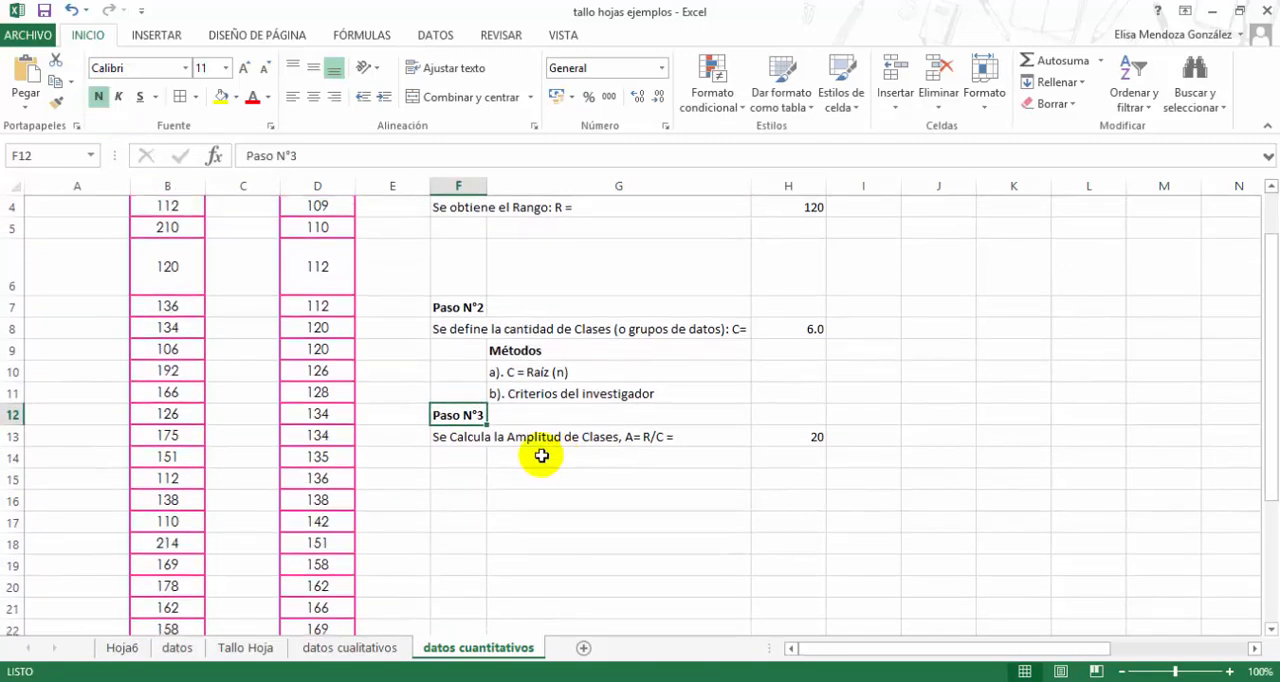
# - Make only the "A= R/C" formula text bold within the class width description in F13
pyautogui.click(771, 437)
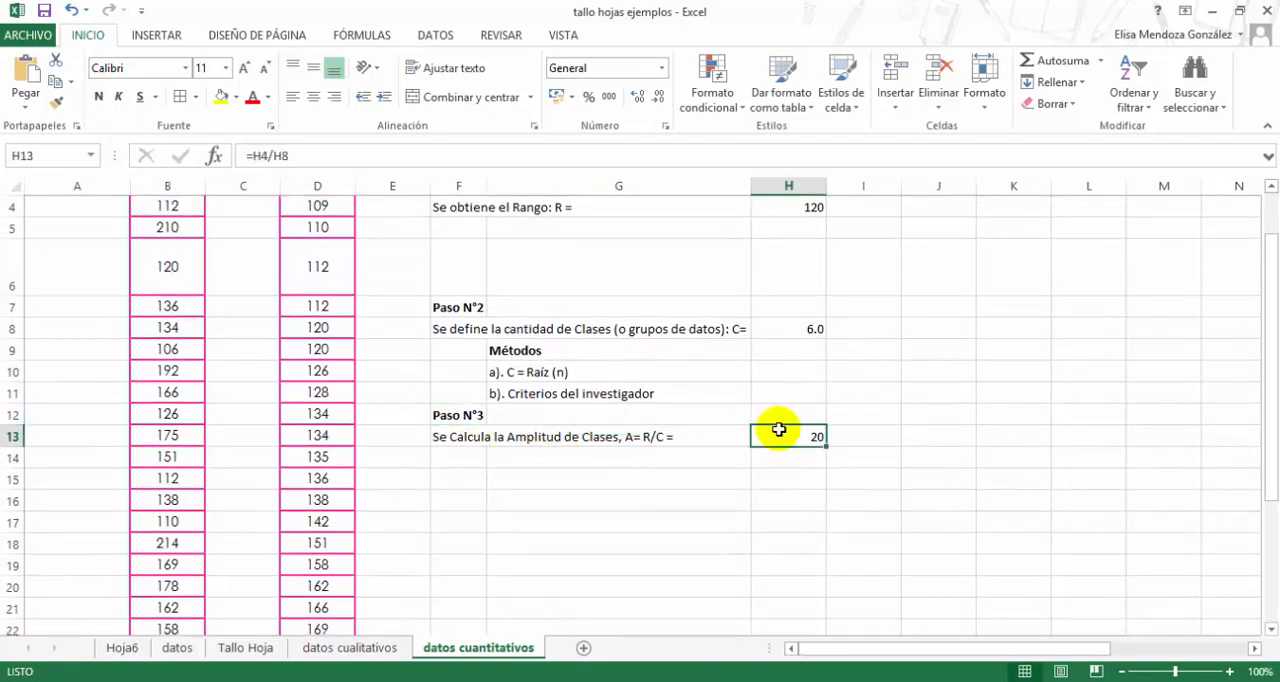
pyautogui.click(645, 438)
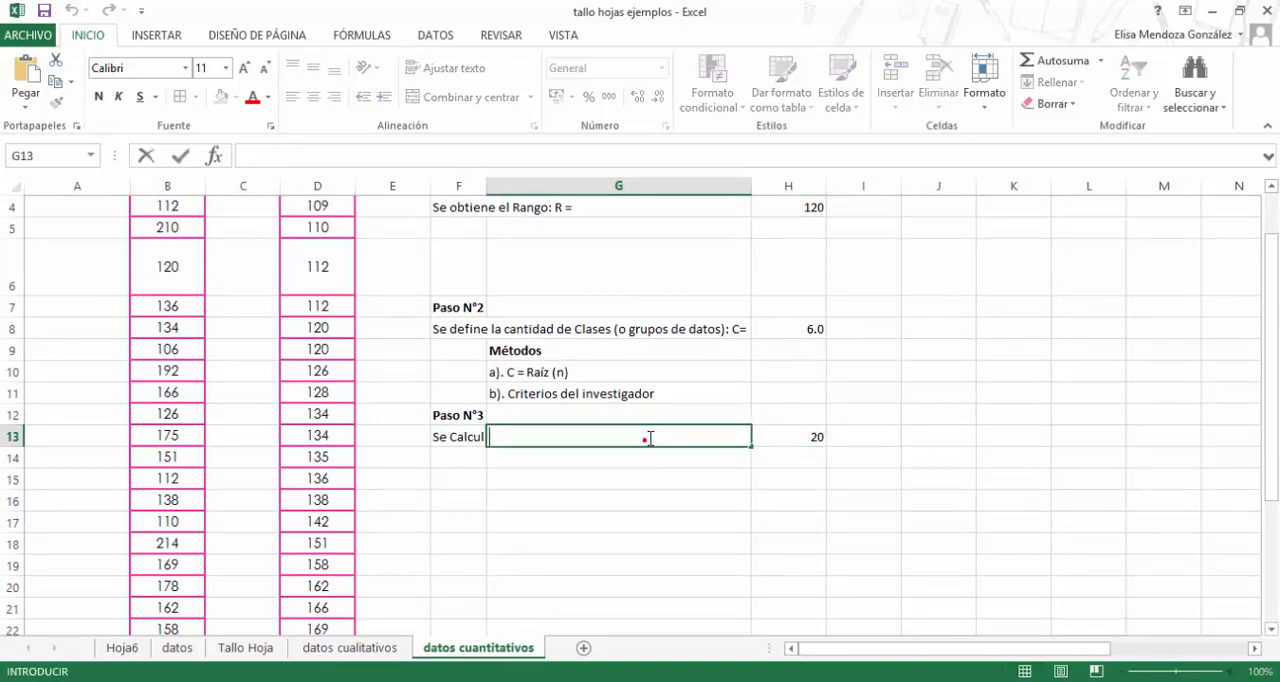
pyautogui.click(446, 436)
pyautogui.press('F2')
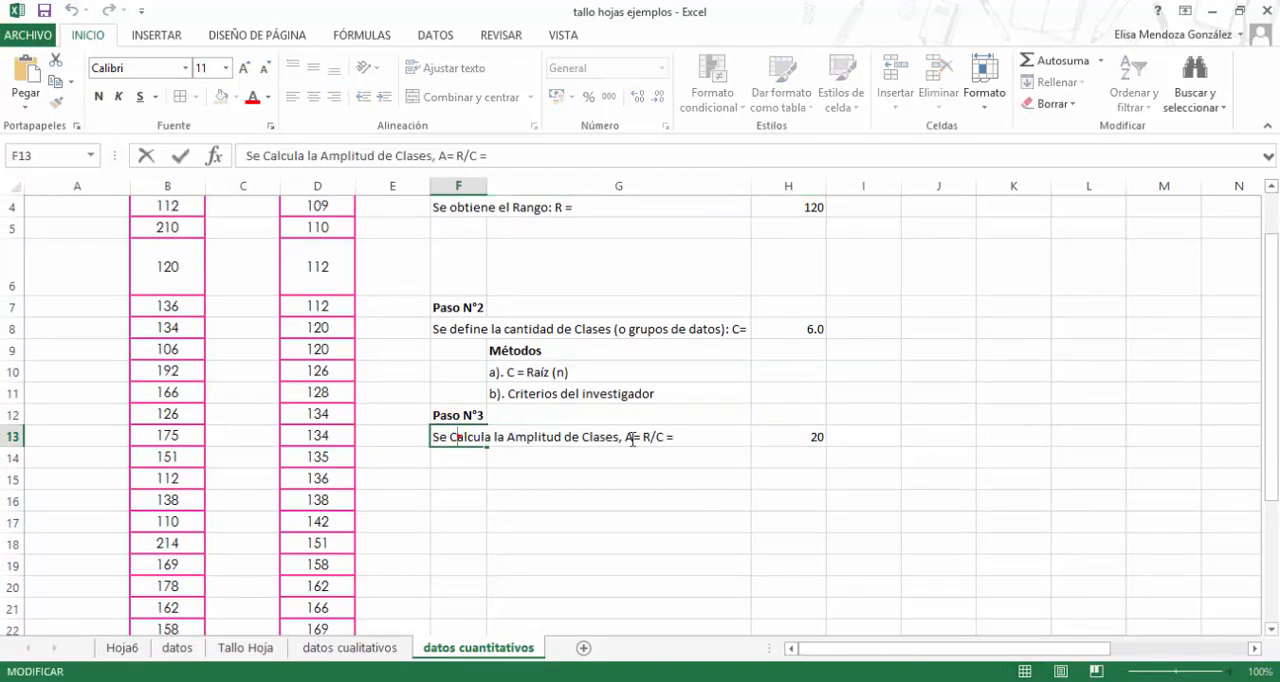
pyautogui.moveTo(625, 437); pyautogui.dragTo(674, 437)
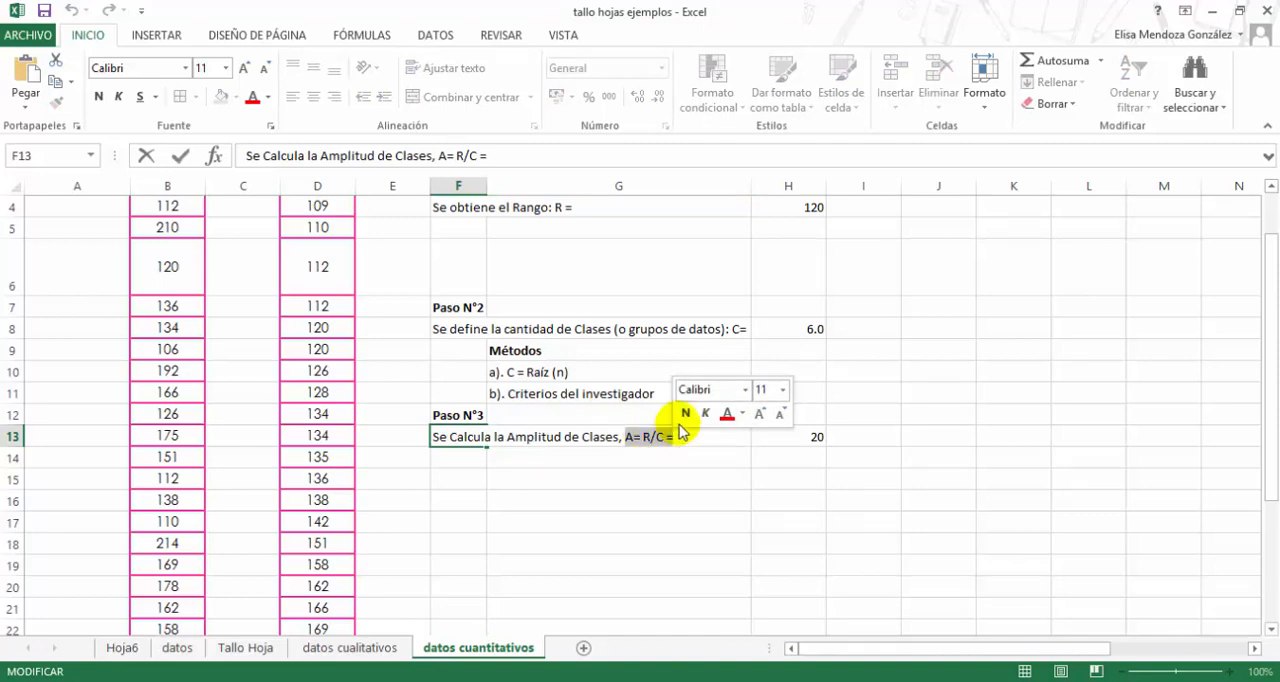
pyautogui.click(686, 413)
# - Re-enter the class width formula in H13 as the range divided by the number of classes, =H4/H8
pyautogui.click(797, 438)
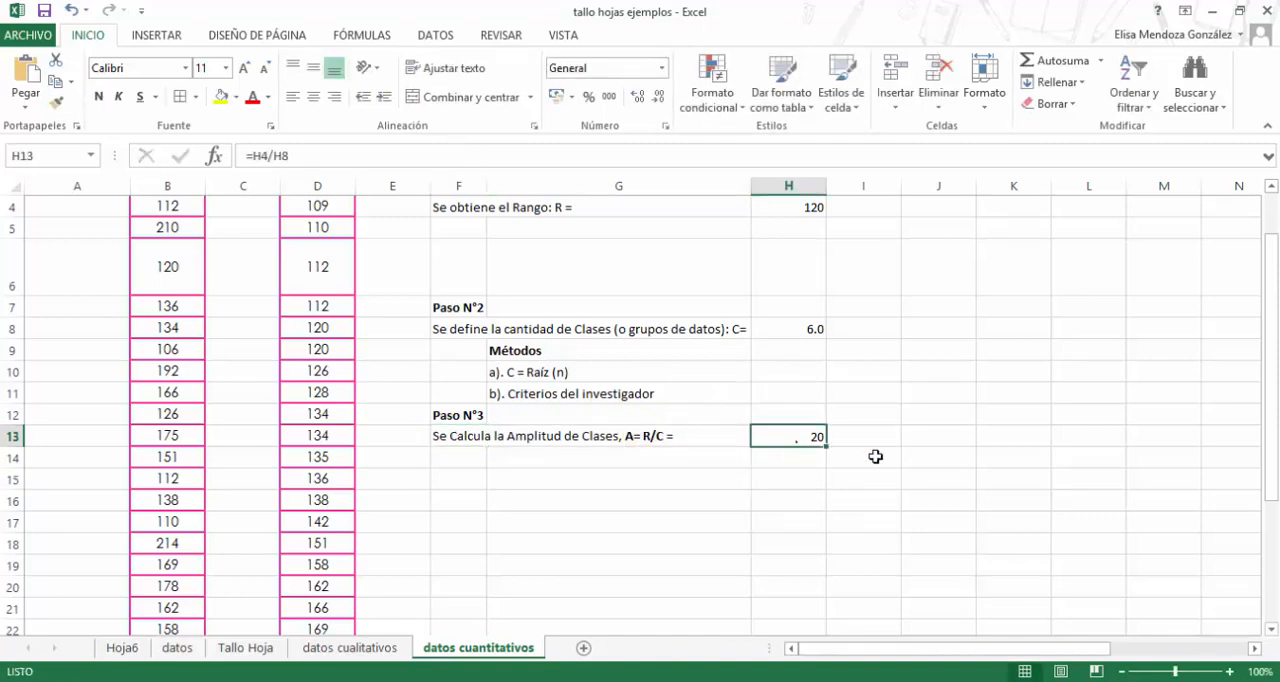
pyautogui.write('=')
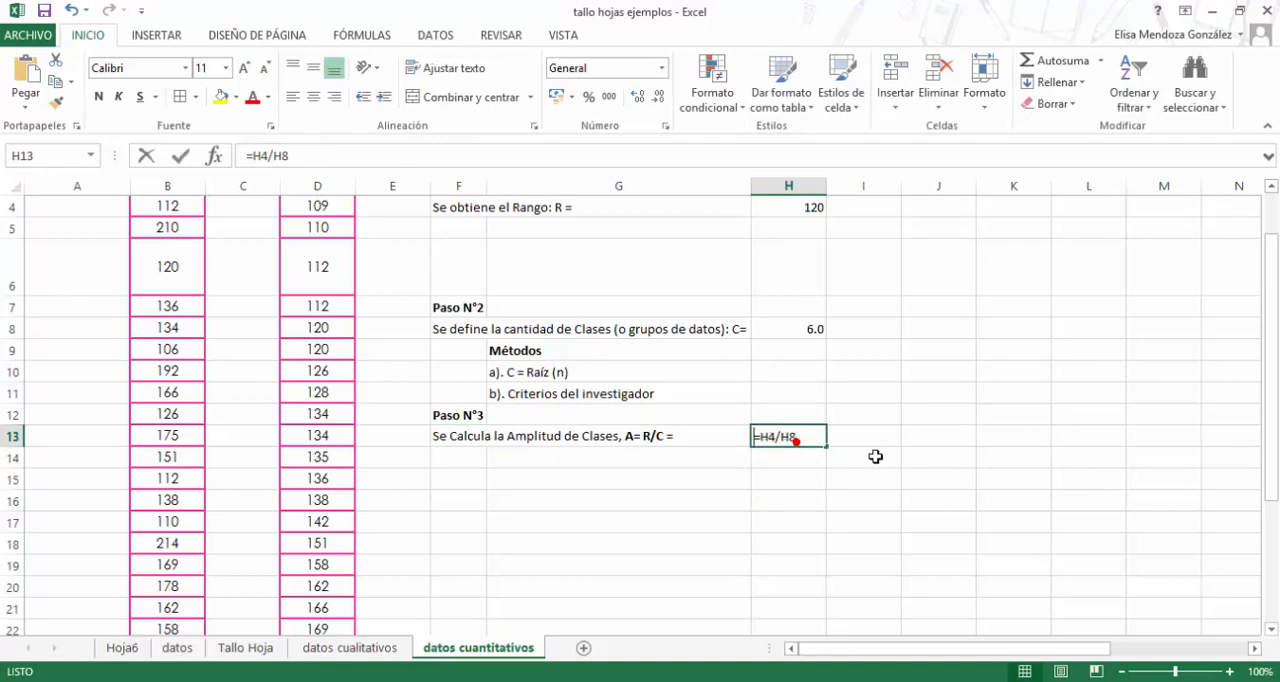
pyautogui.click(803, 212)
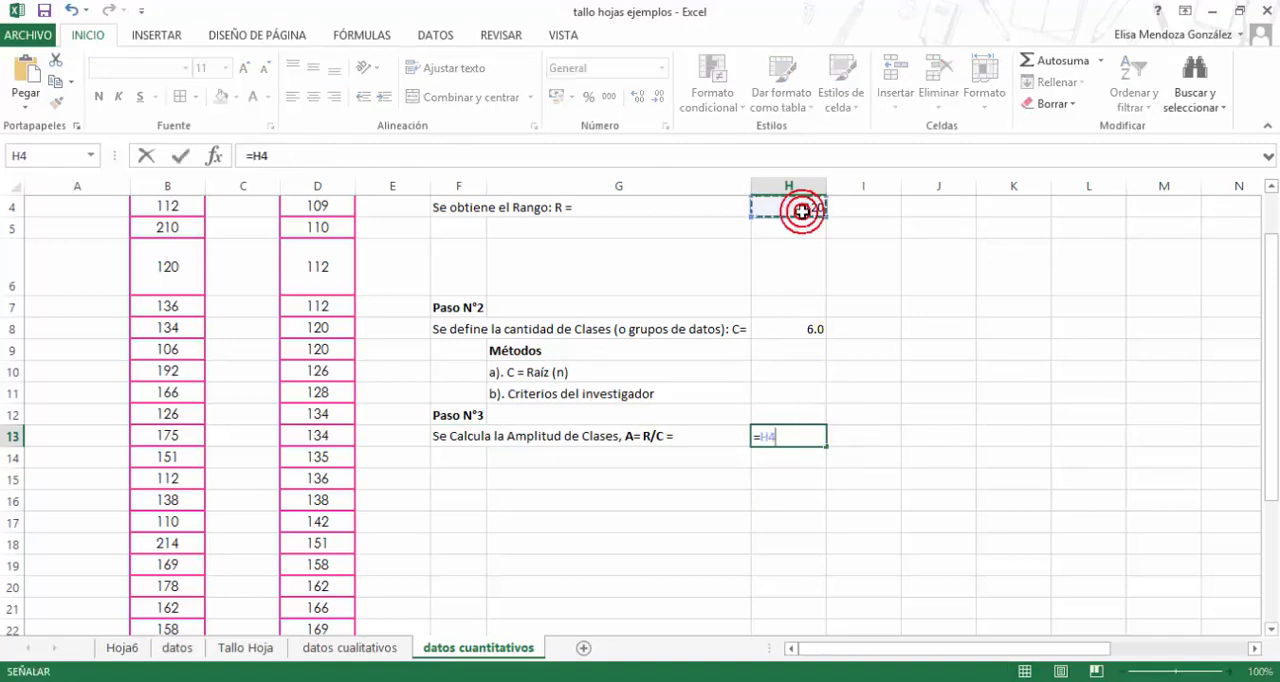
pyautogui.write('/')
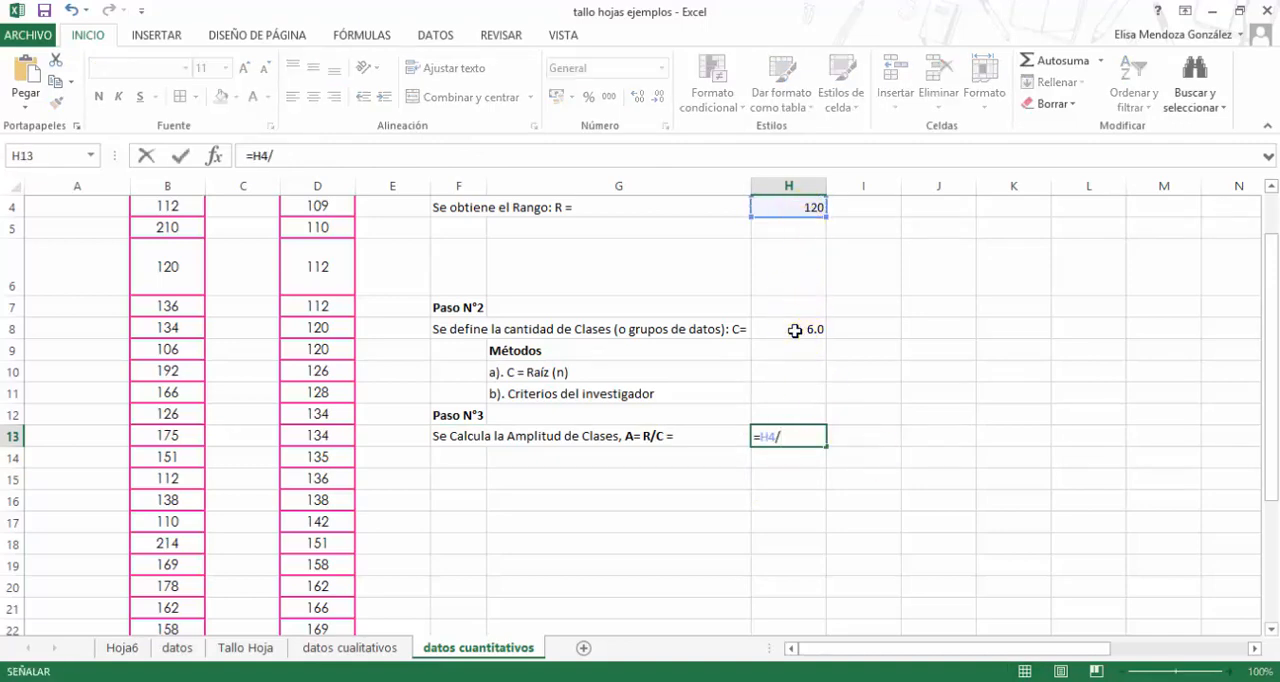
pyautogui.click(795, 329)
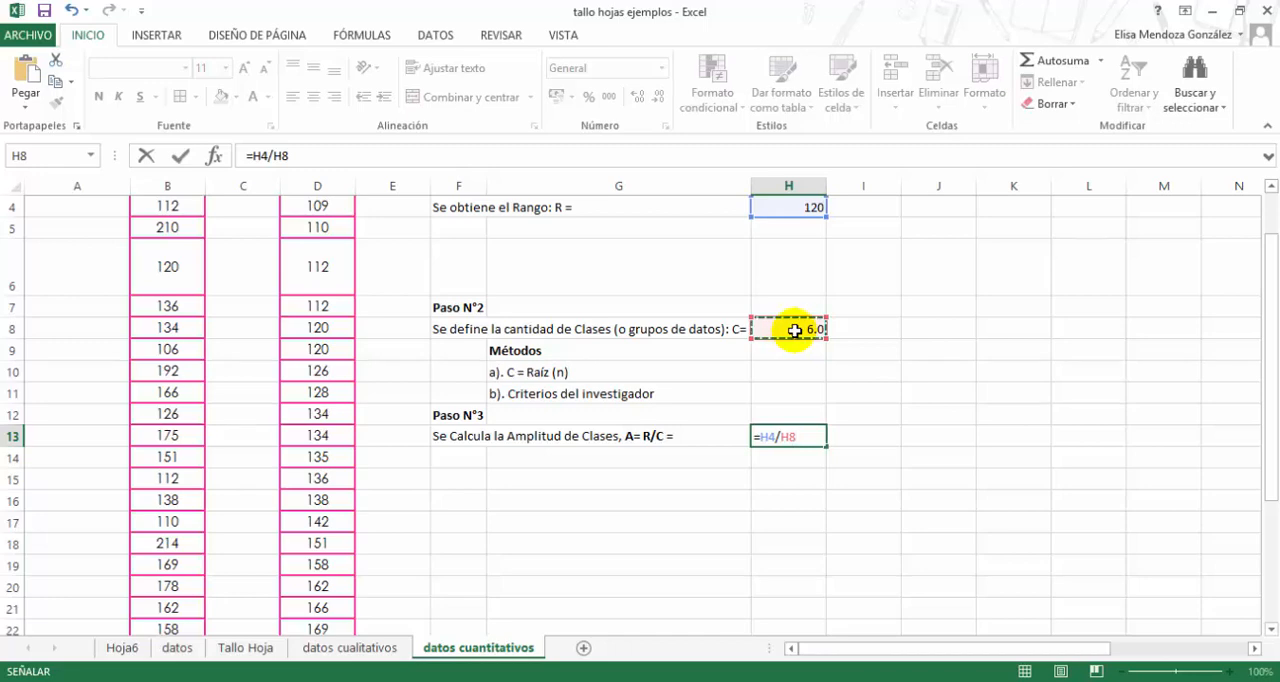
pyautogui.press('Return')
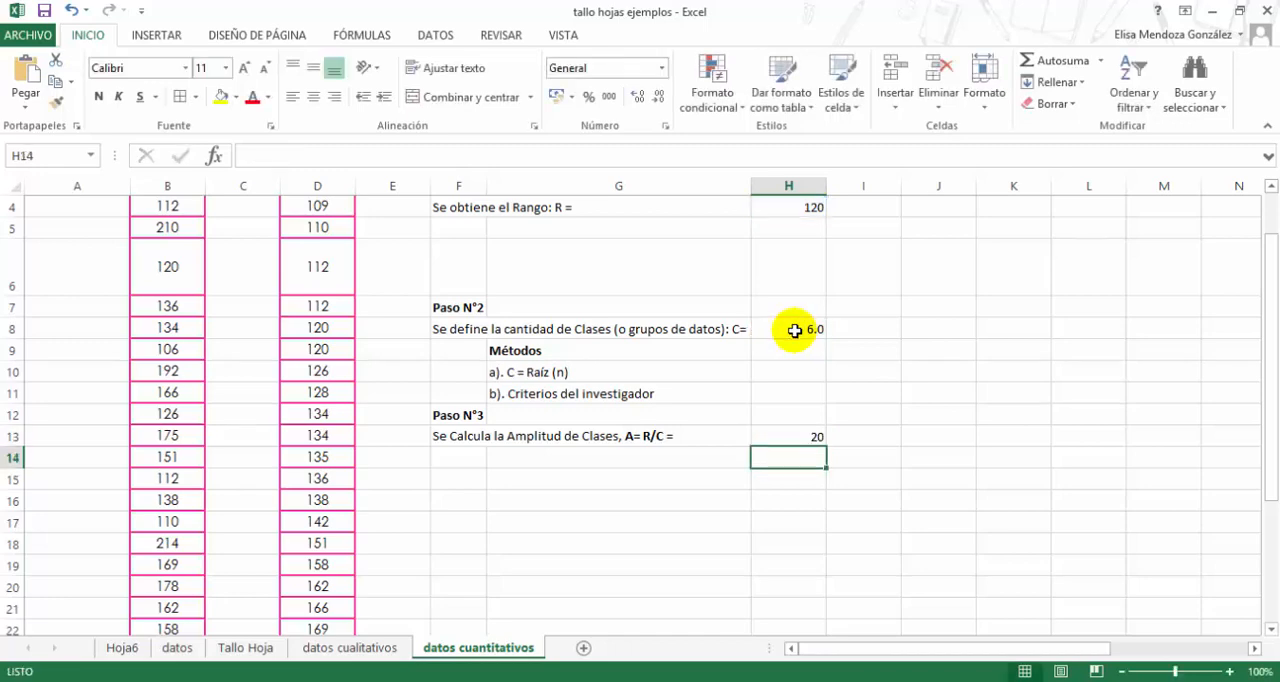
pyautogui.click(774, 437)
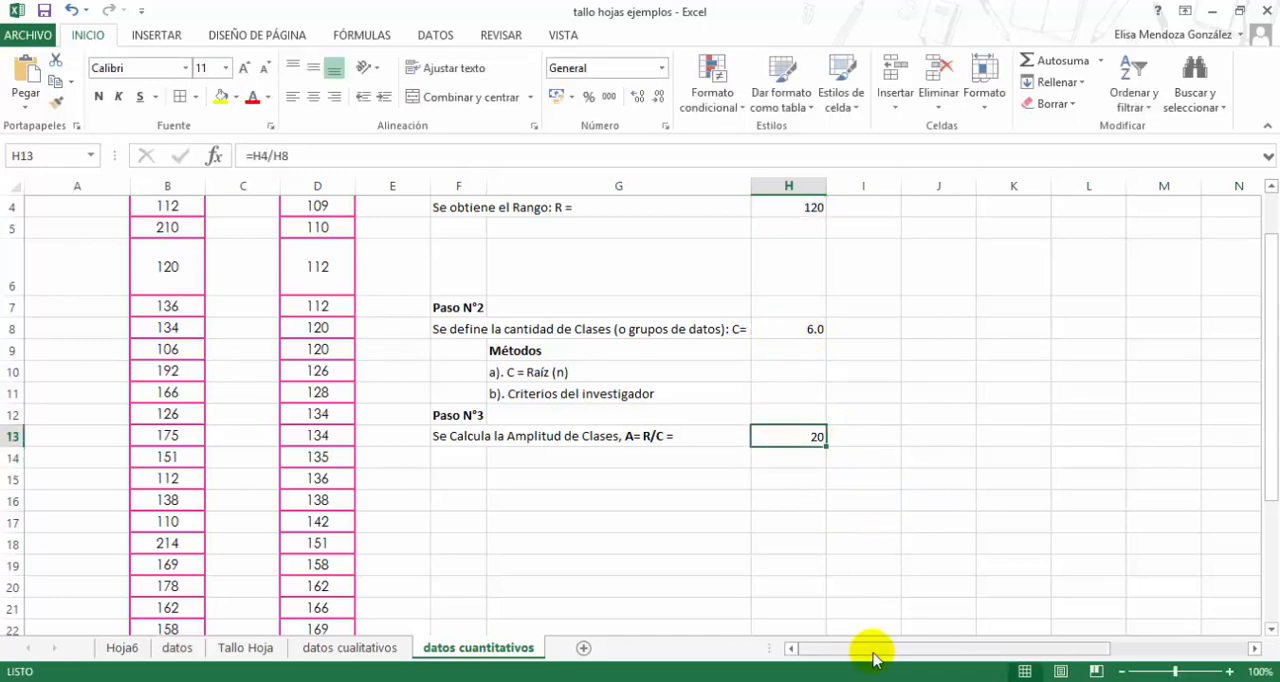
# - Clear the lower and upper class limits in Q7:R13 of the frequency distribution table
pyautogui.moveTo(873, 655); pyautogui.dragTo(875, 657)
pyautogui.moveTo(952, 652); pyautogui.dragTo(1088, 652)
pyautogui.click(726, 308)
pyautogui.moveTo(783, 372); pyautogui.dragTo(792, 436)
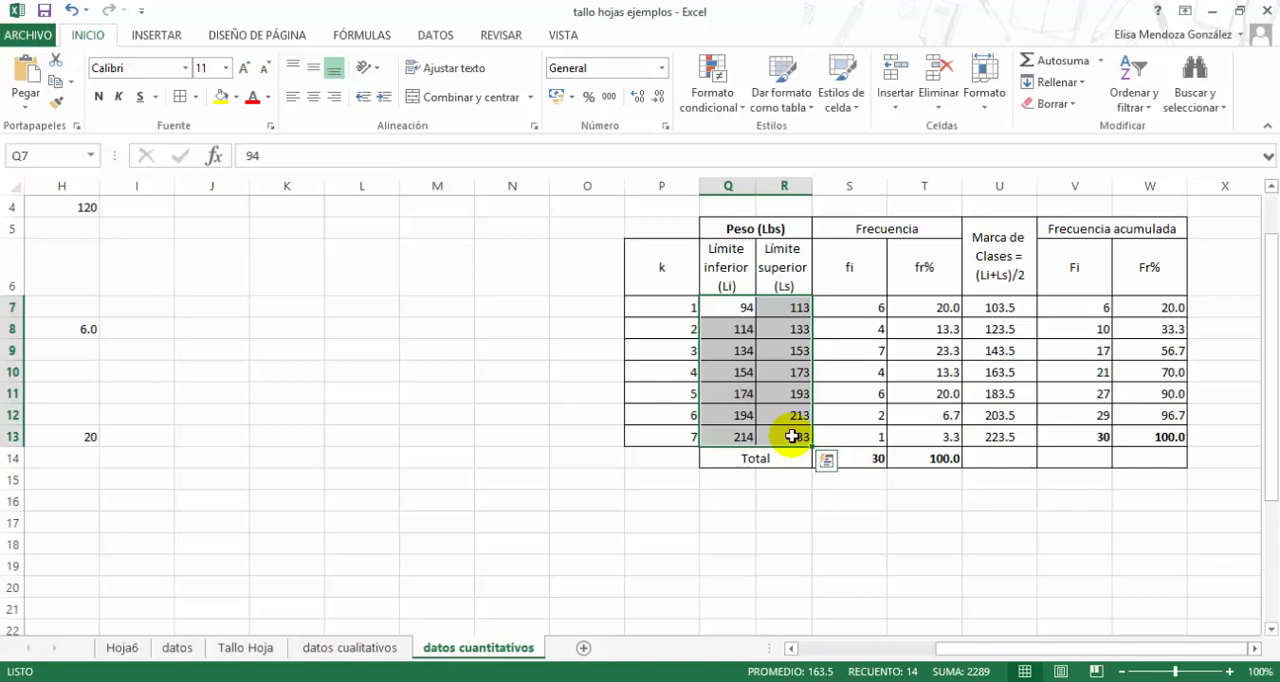
pyautogui.press('Delete')
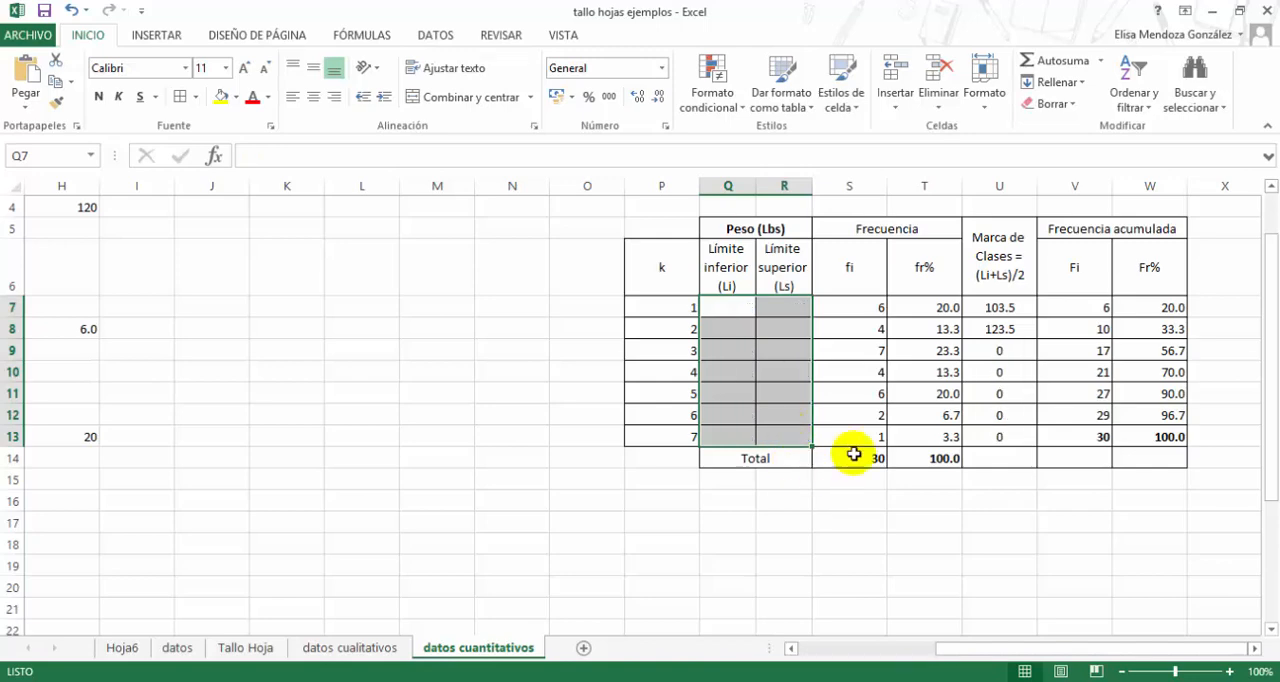
# - Enter the smallest ordered weight, 94, as the lower limit of class 1 in Q7
pyautogui.click(728, 305)
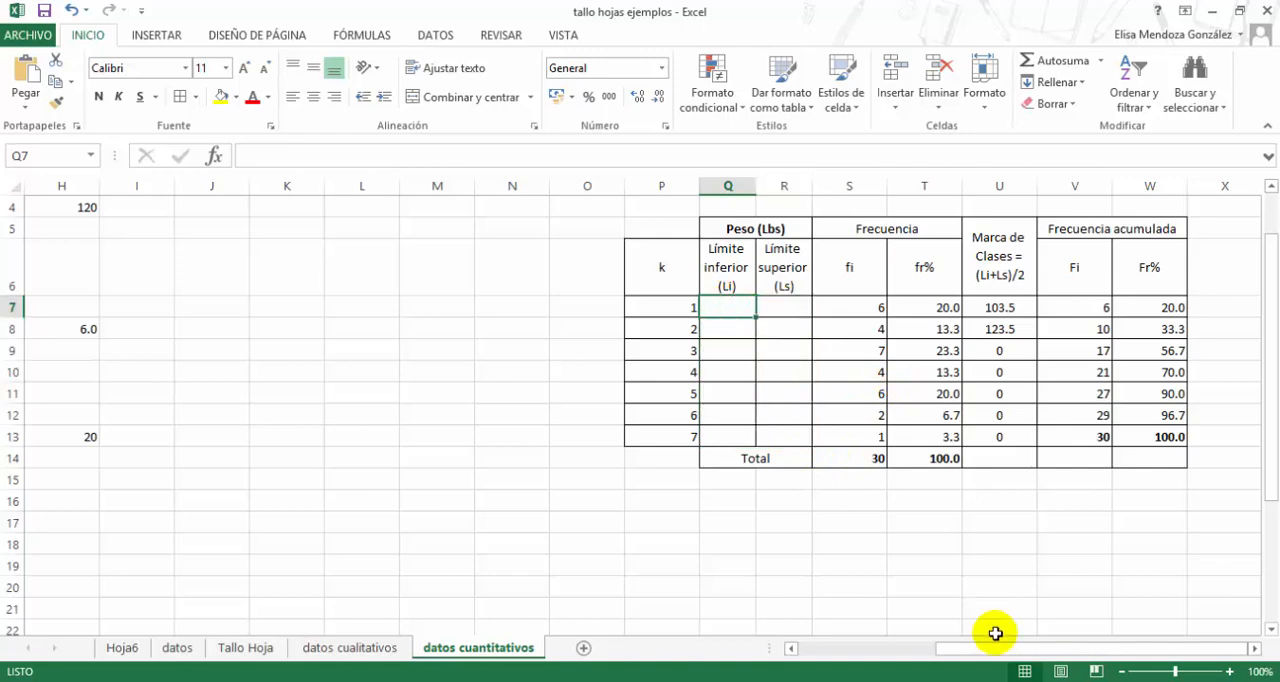
pyautogui.moveTo(724, 277); pyautogui.dragTo(762, 280)
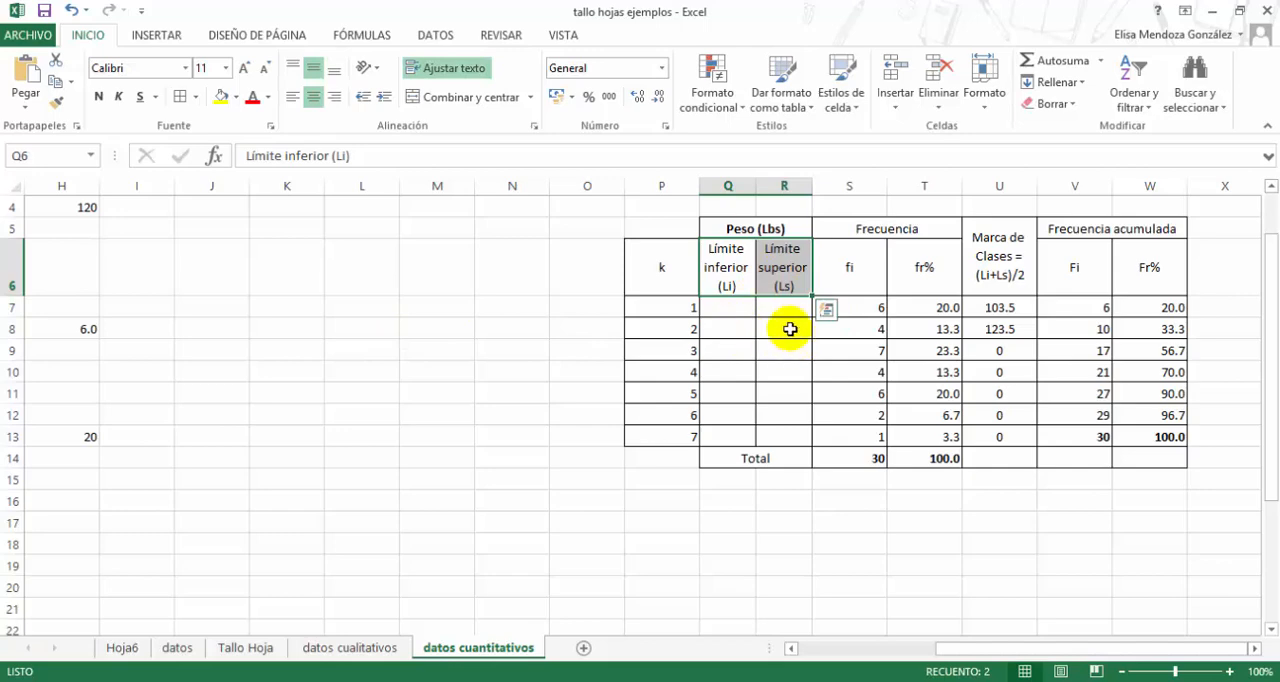
pyautogui.moveTo(680, 311); pyautogui.dragTo(678, 428)
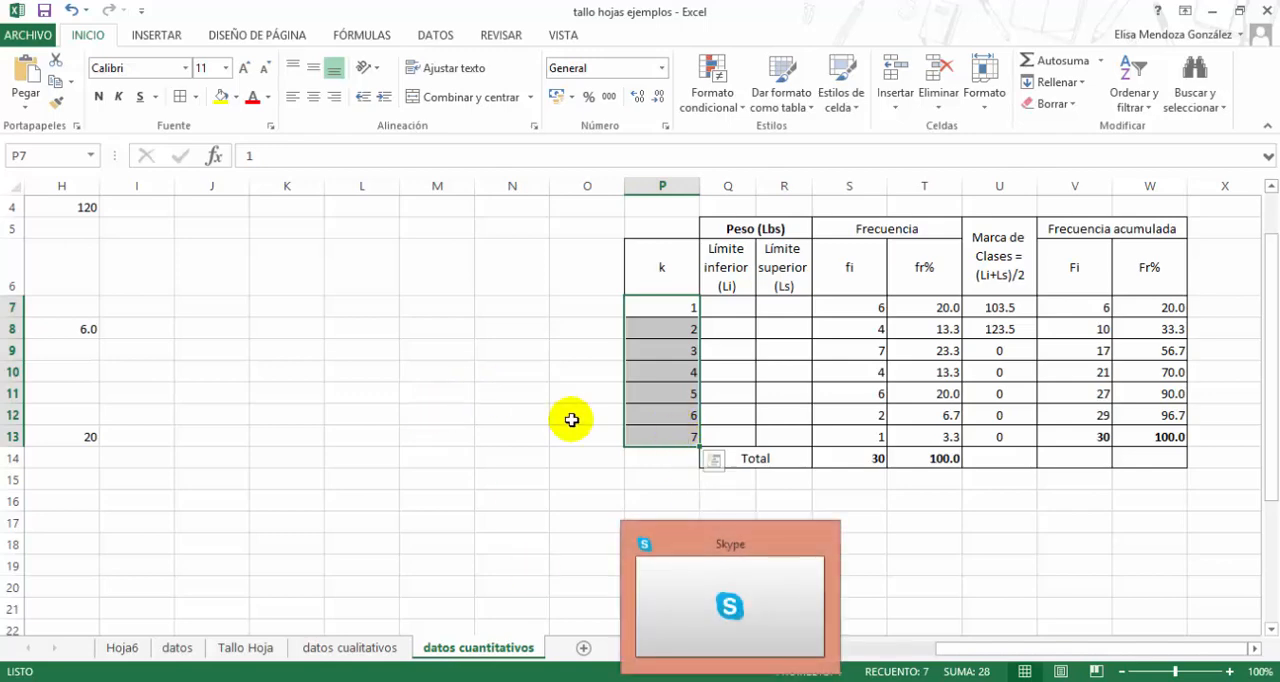
pyautogui.click(721, 309)
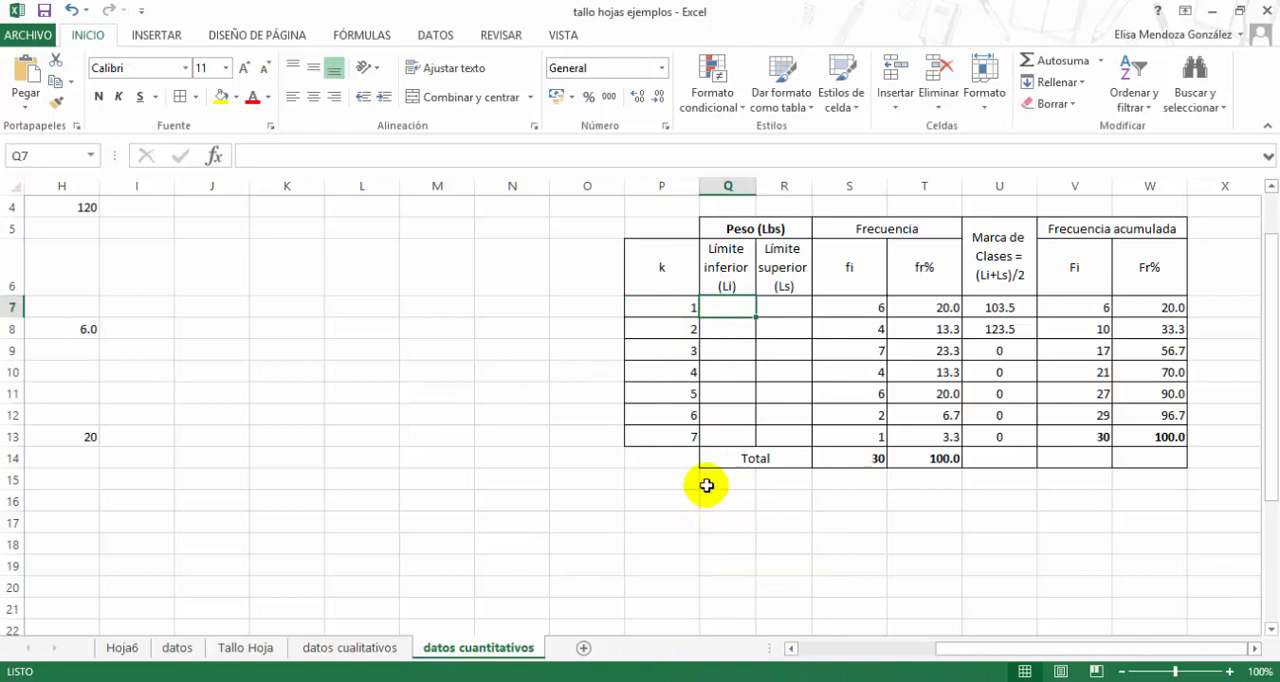
pyautogui.moveTo(962, 648); pyautogui.dragTo(1095, 650)
pyautogui.scroll(1, 349, 500)
pyautogui.click(318, 224)
pyautogui.click(712, 369)
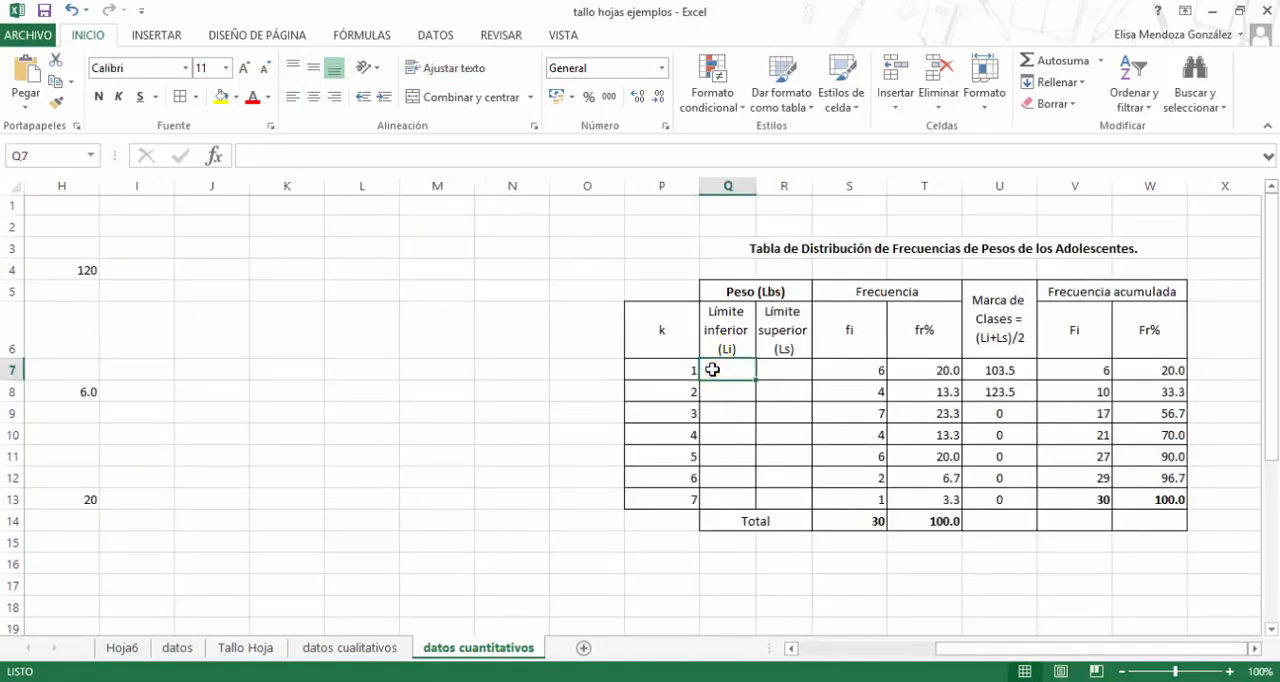
pyautogui.write('94')
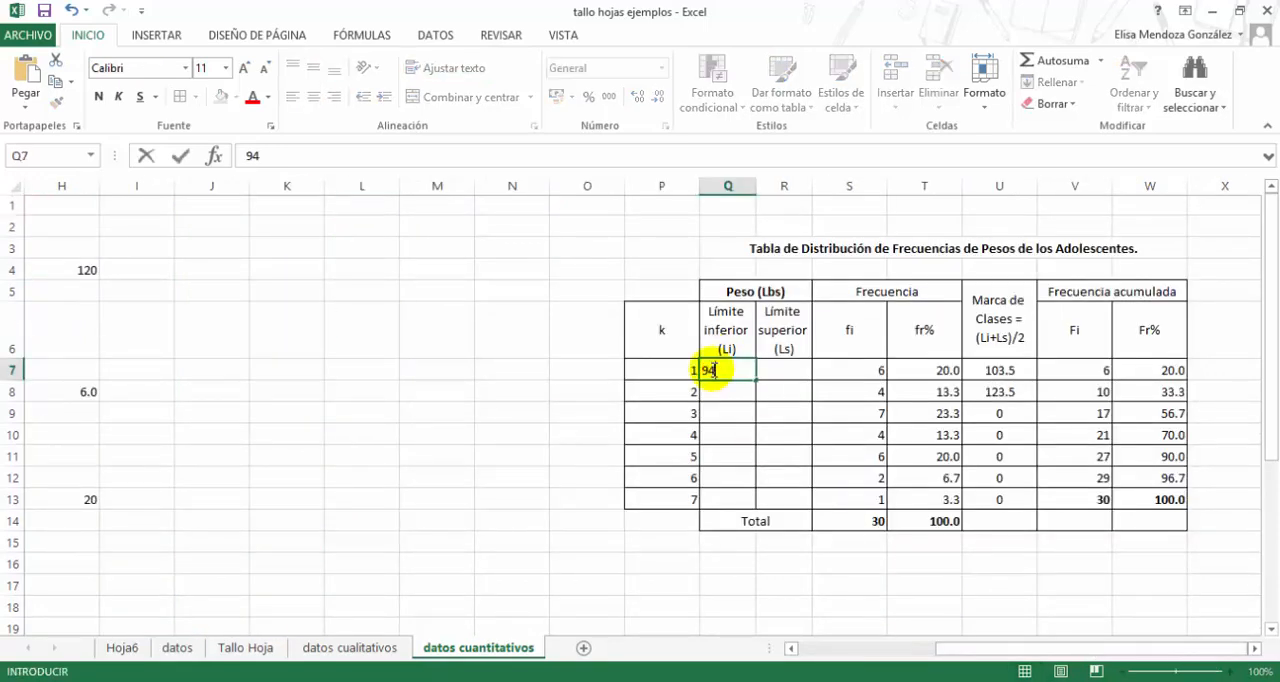
pyautogui.press('Return')
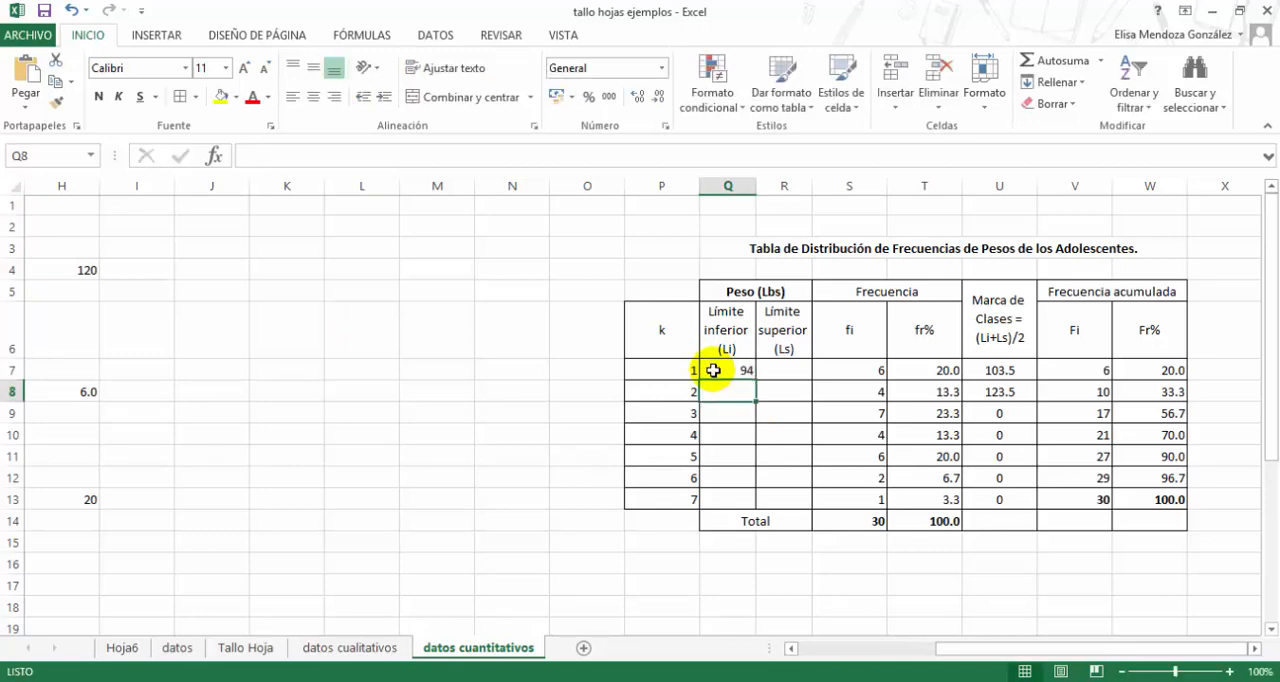
# - Calculate the lower limit of class 2 in Q8 by adding the class width to the first lower limit, =94+20
pyautogui.click(735, 371)
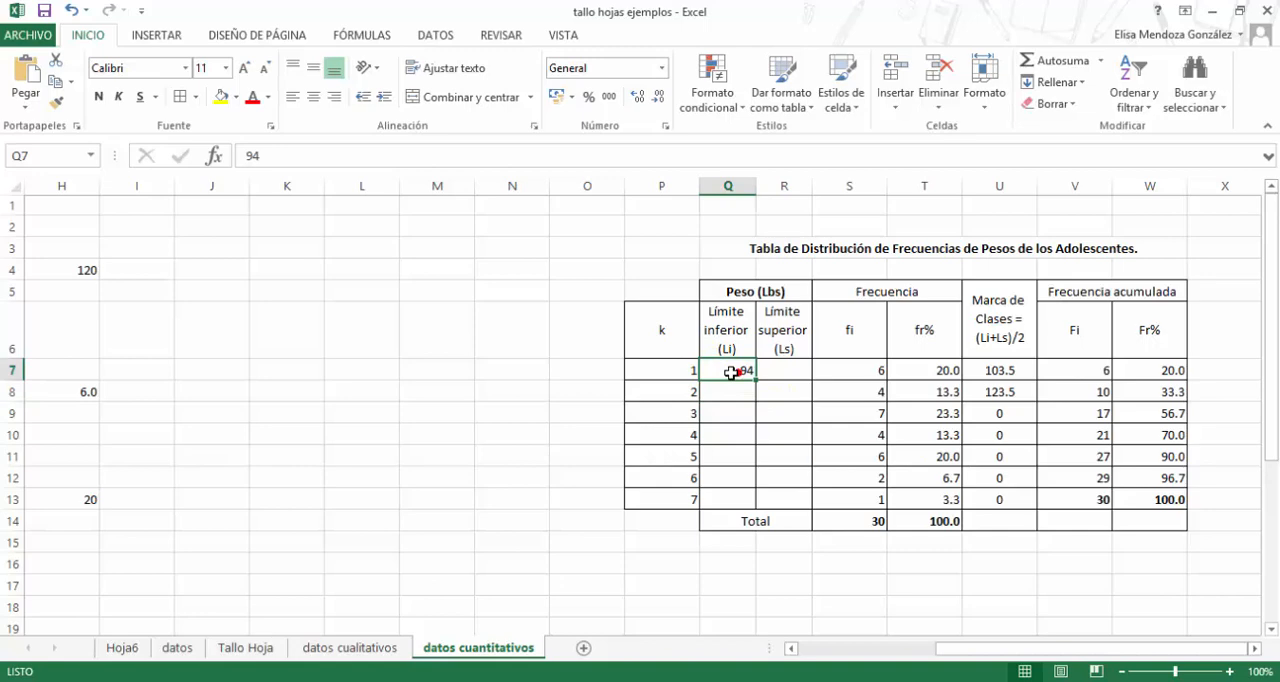
pyautogui.moveTo(731, 372)
pyautogui.mouseDown()
pyautogui.moveTo(780, 371)
pyautogui.moveTo(737, 371)
pyautogui.mouseUp()
pyautogui.click(780, 372)
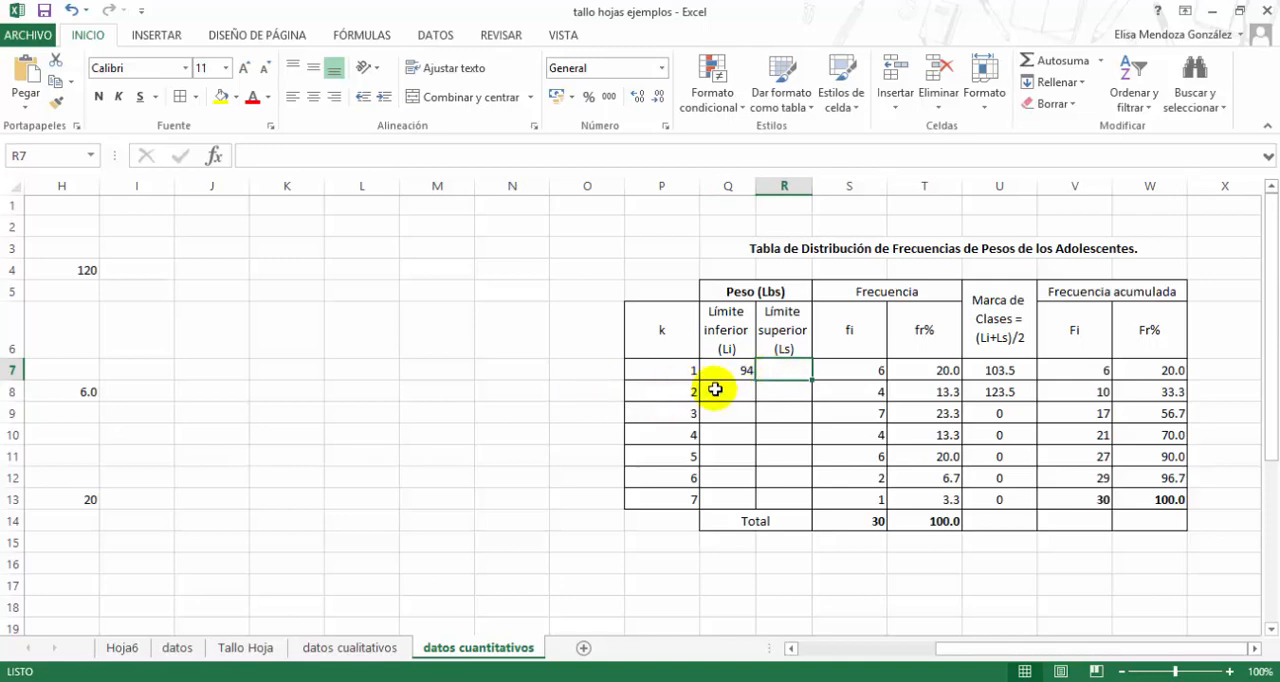
pyautogui.click(723, 392)
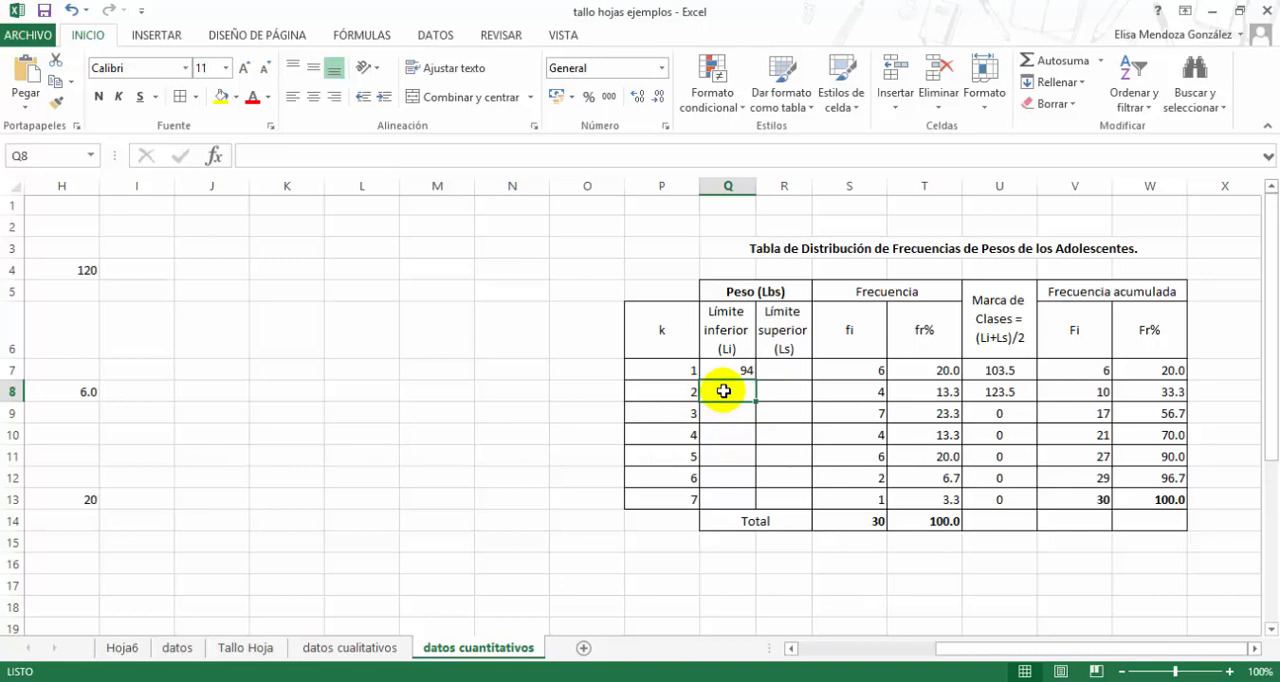
pyautogui.write('=94+20')
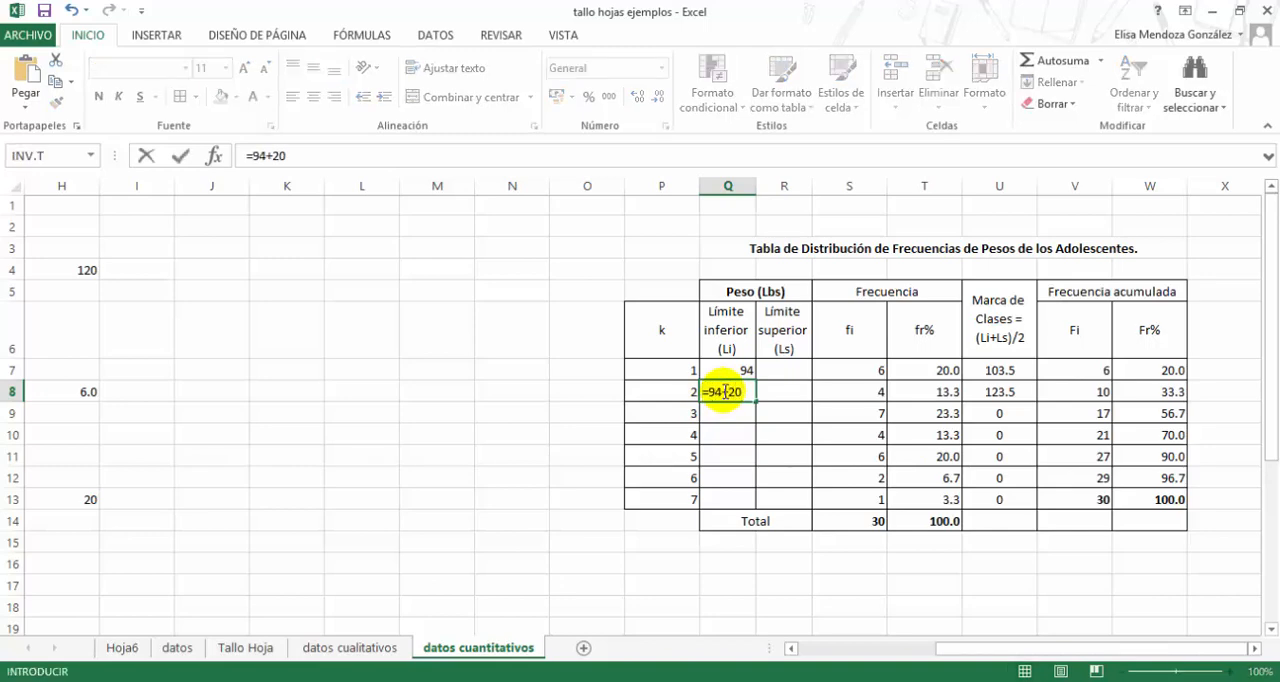
pyautogui.press('Return')
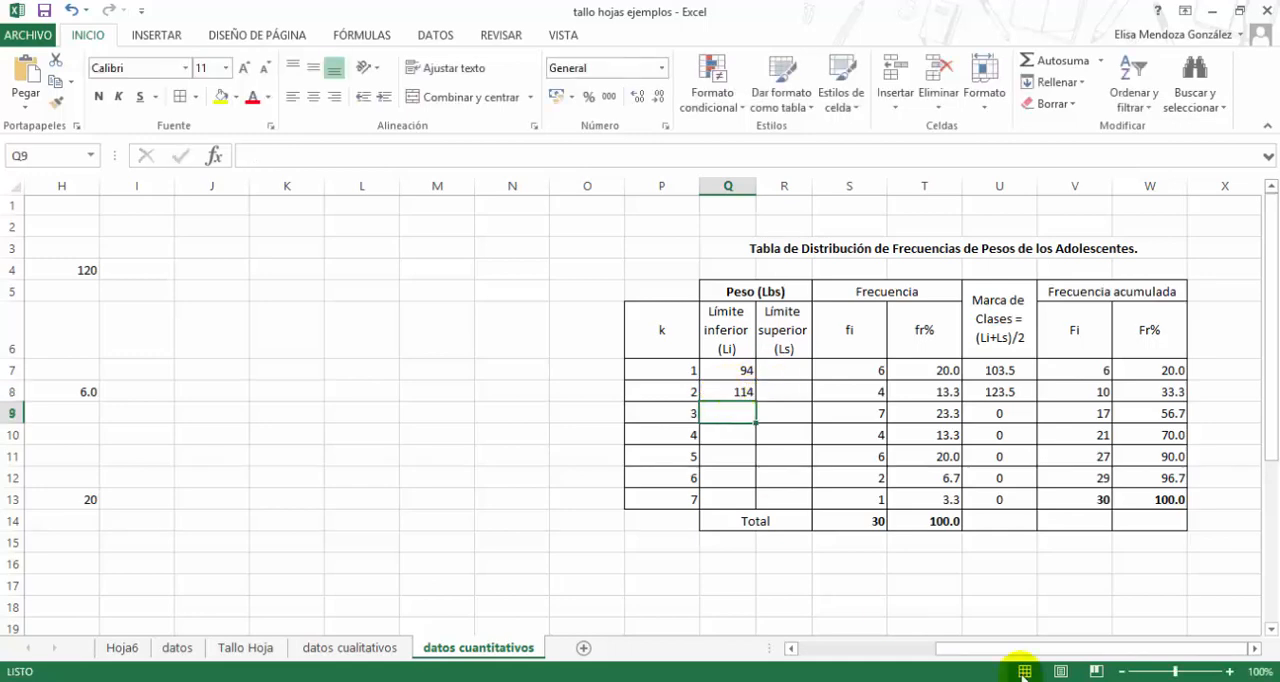
# - Highlight the Paso N°3 class width rows, F12:H13, with a yellow fill
pyautogui.moveTo(1023, 655); pyautogui.dragTo(899, 660)
pyautogui.moveTo(269, 480); pyautogui.dragTo(599, 503)
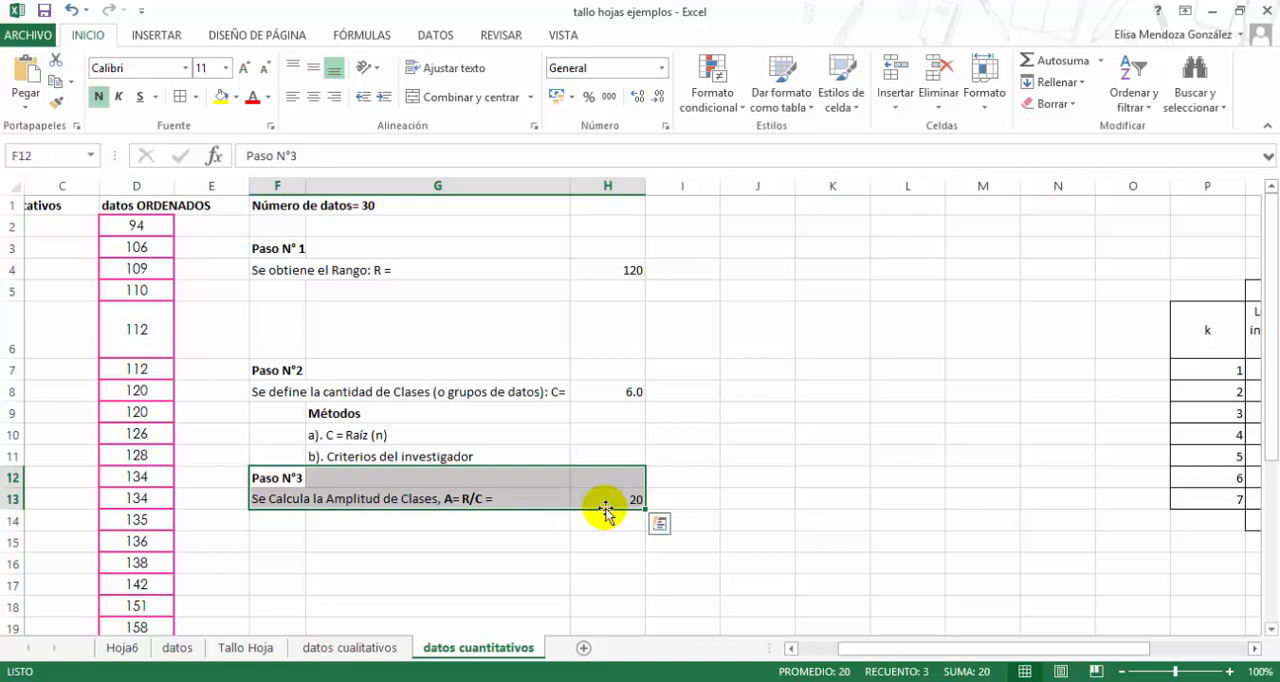
pyautogui.click(220, 97)
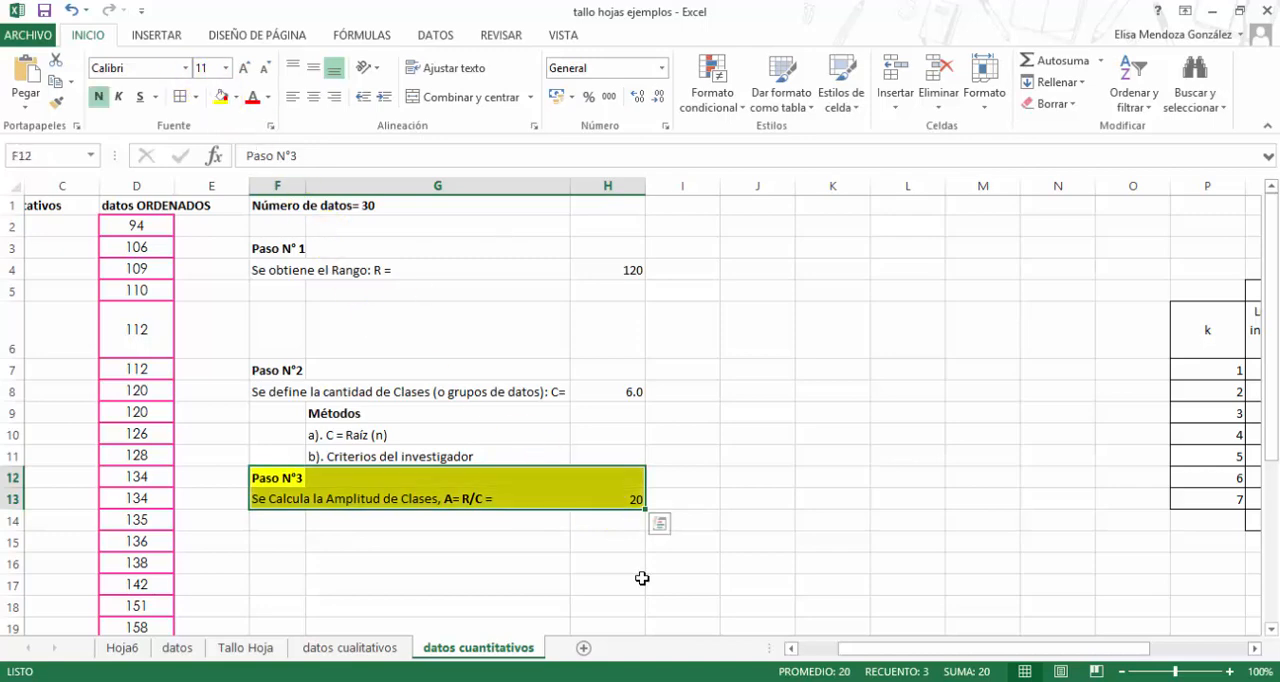
pyautogui.click(625, 498)
# - Enter 113, one less than the lower limit of class 2, as the upper limit of class 1 in R7
pyautogui.moveTo(876, 643); pyautogui.dragTo(973, 645)
pyautogui.click(774, 397)
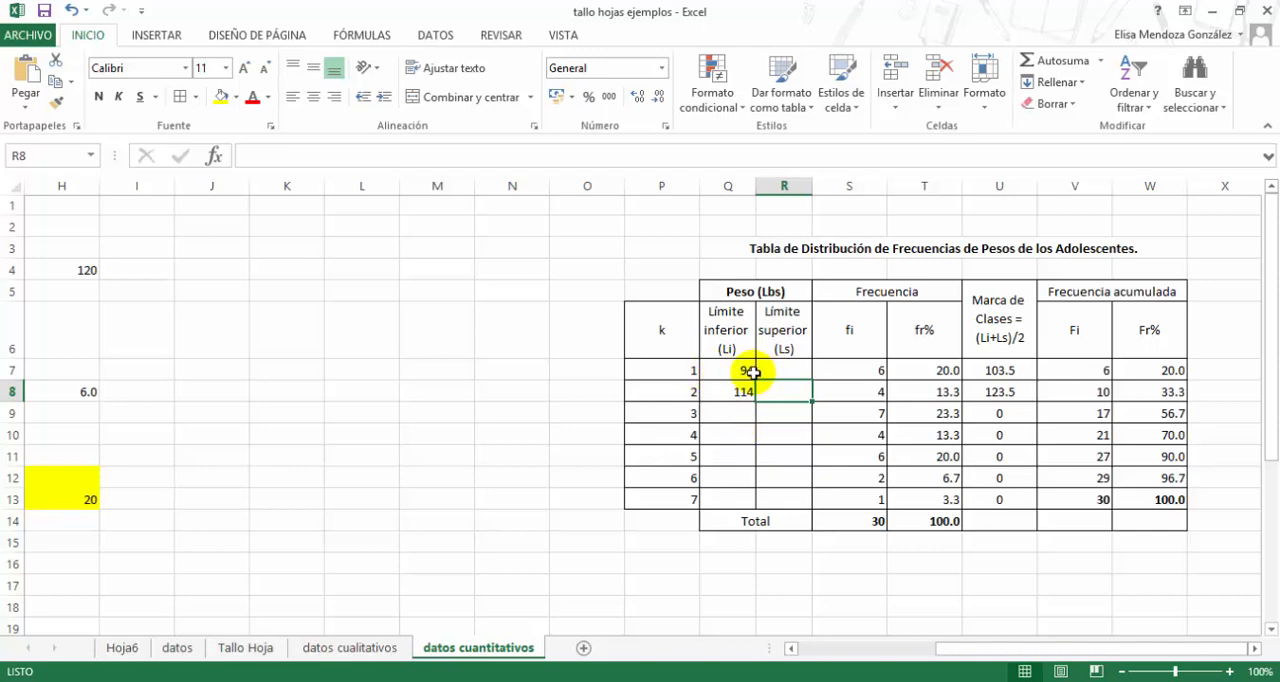
pyautogui.click(735, 392)
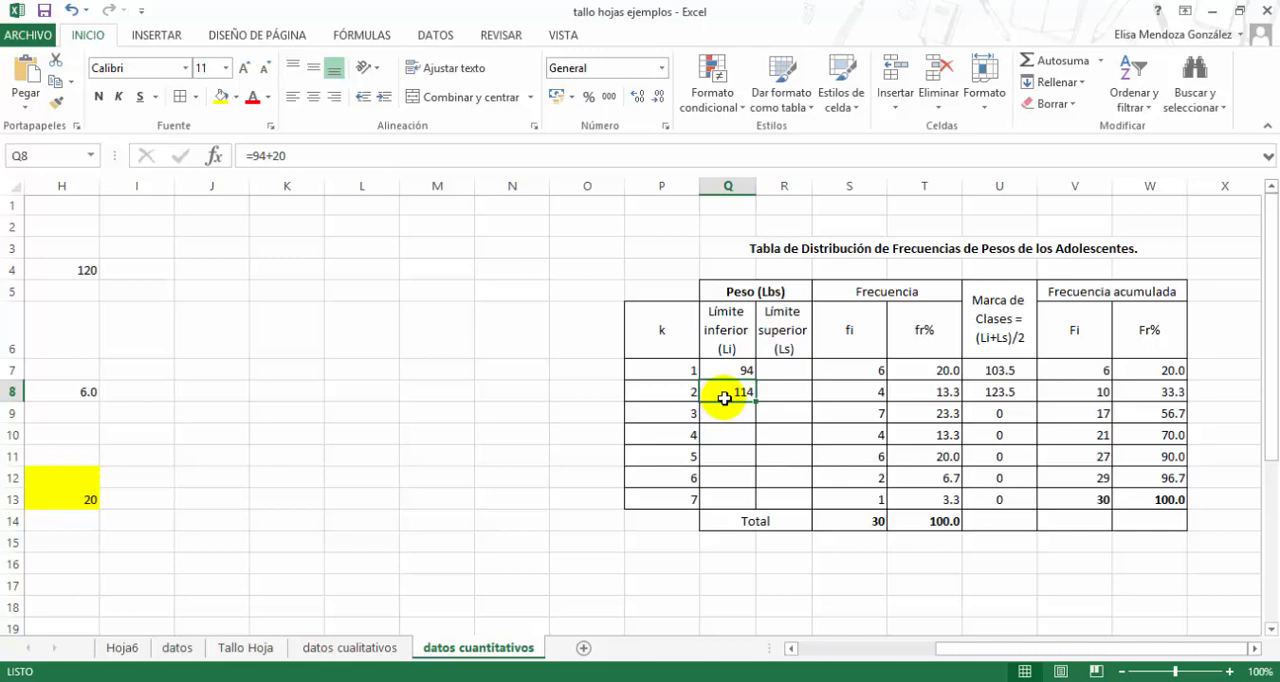
pyautogui.click(779, 370)
pyautogui.click(779, 370)
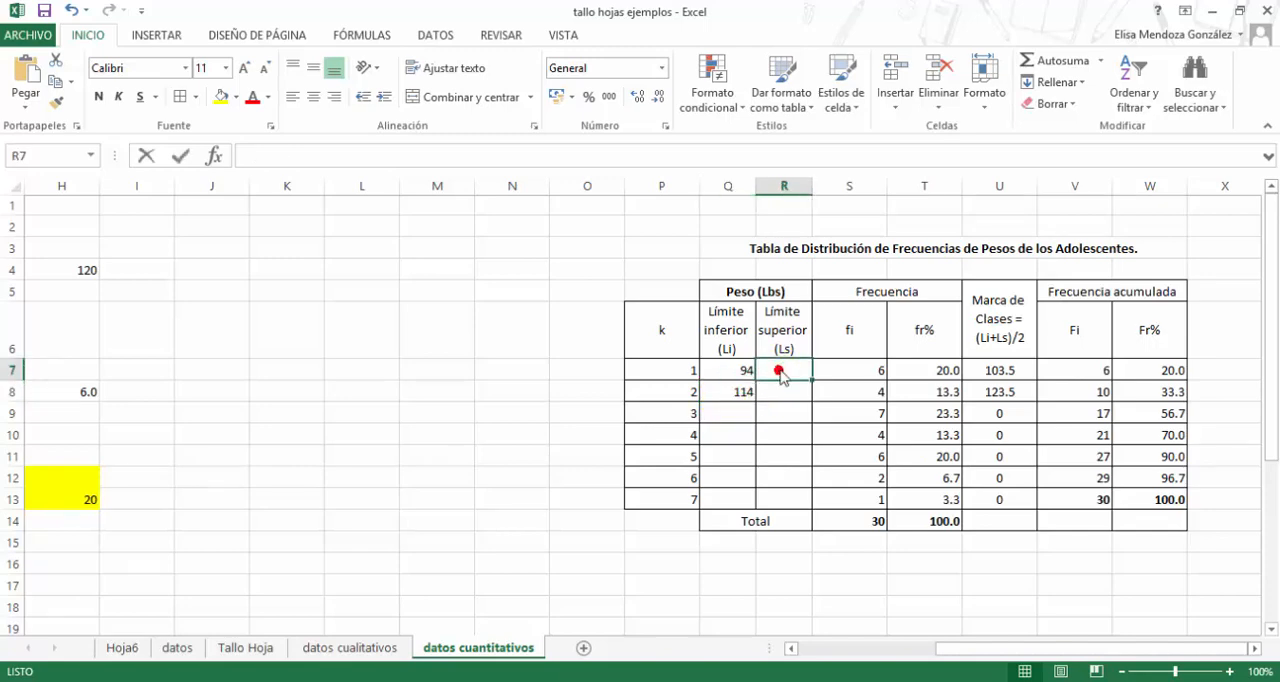
pyautogui.write('113')
pyautogui.press('Return')
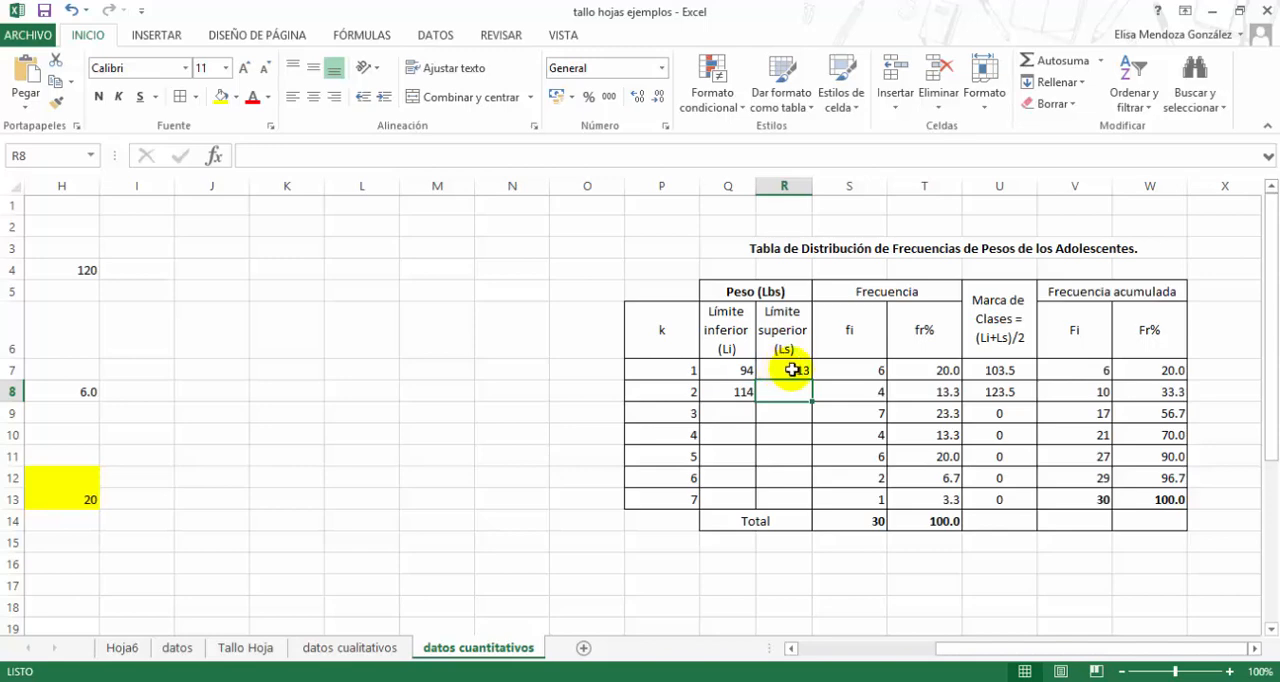
# - Calculate the upper limit of class 2 in R8 by adding the class width to the previous upper limit, =R7+20
pyautogui.click(783, 370)
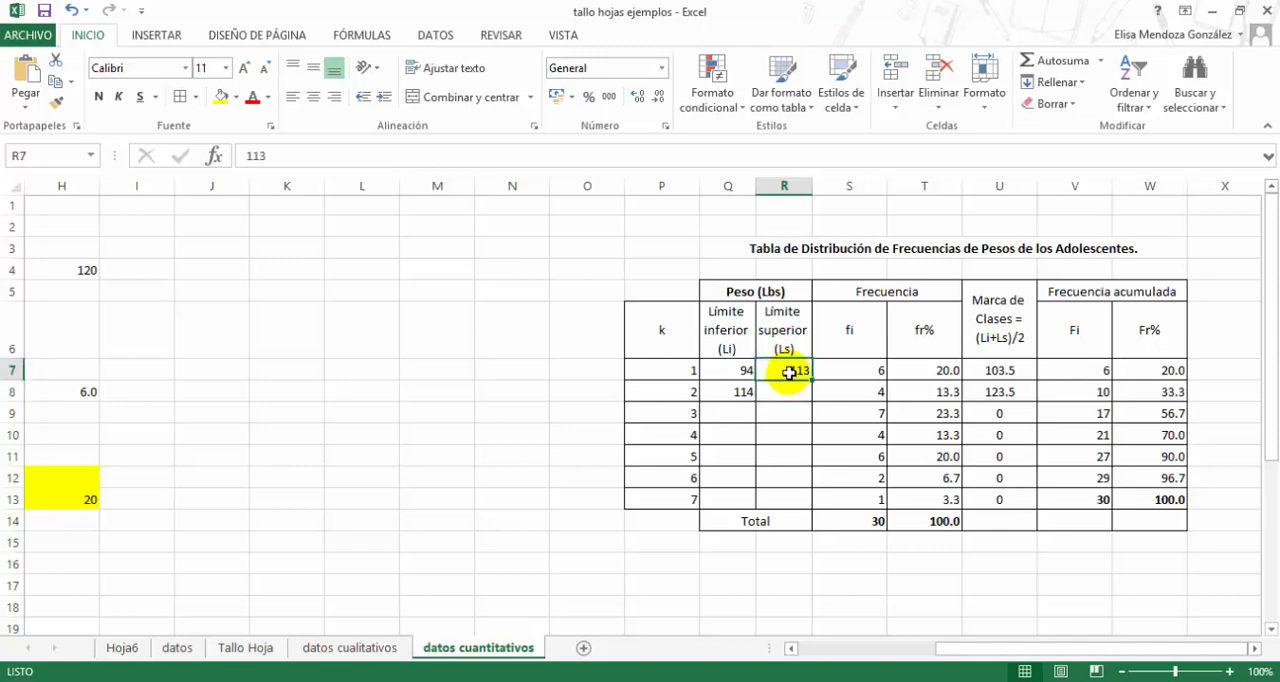
pyautogui.click(738, 395)
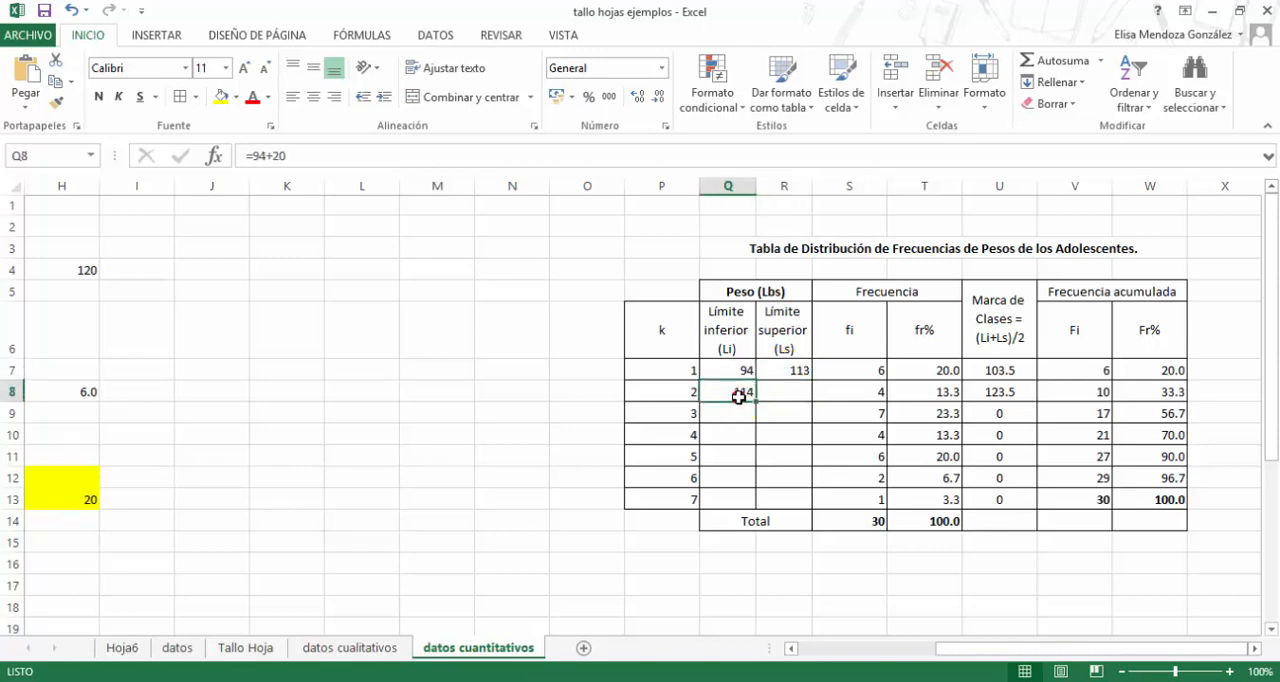
pyautogui.click(738, 398)
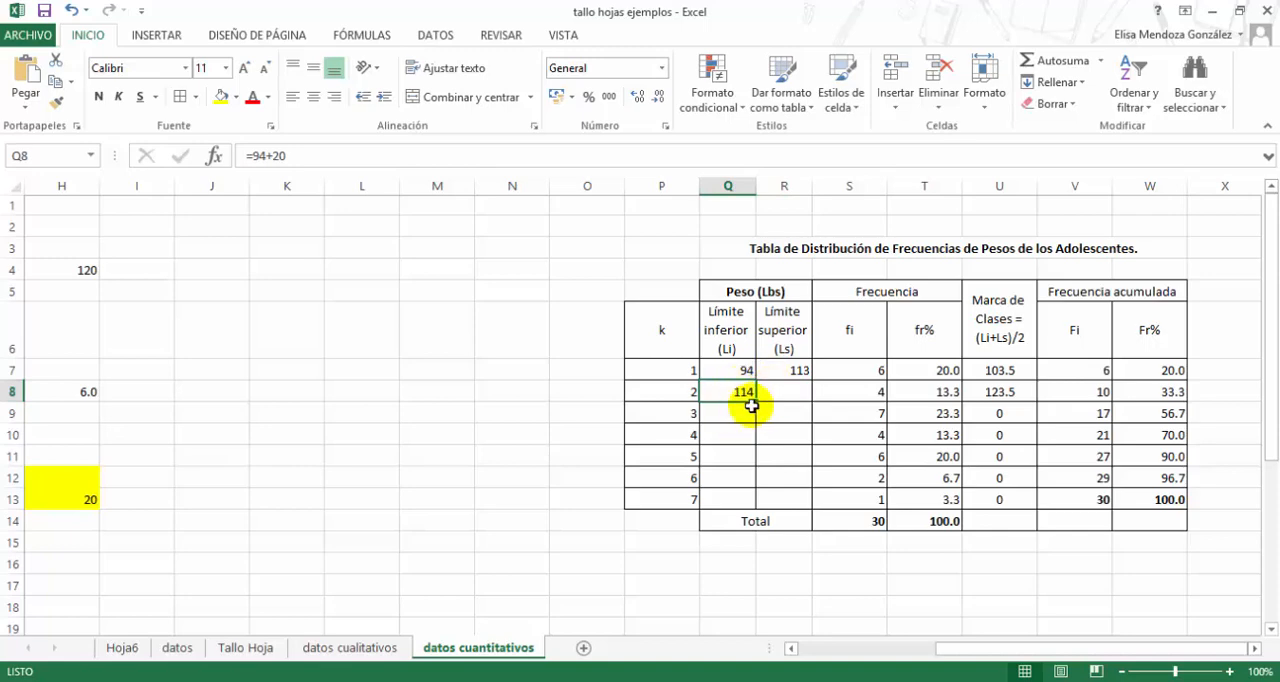
pyautogui.click(779, 395)
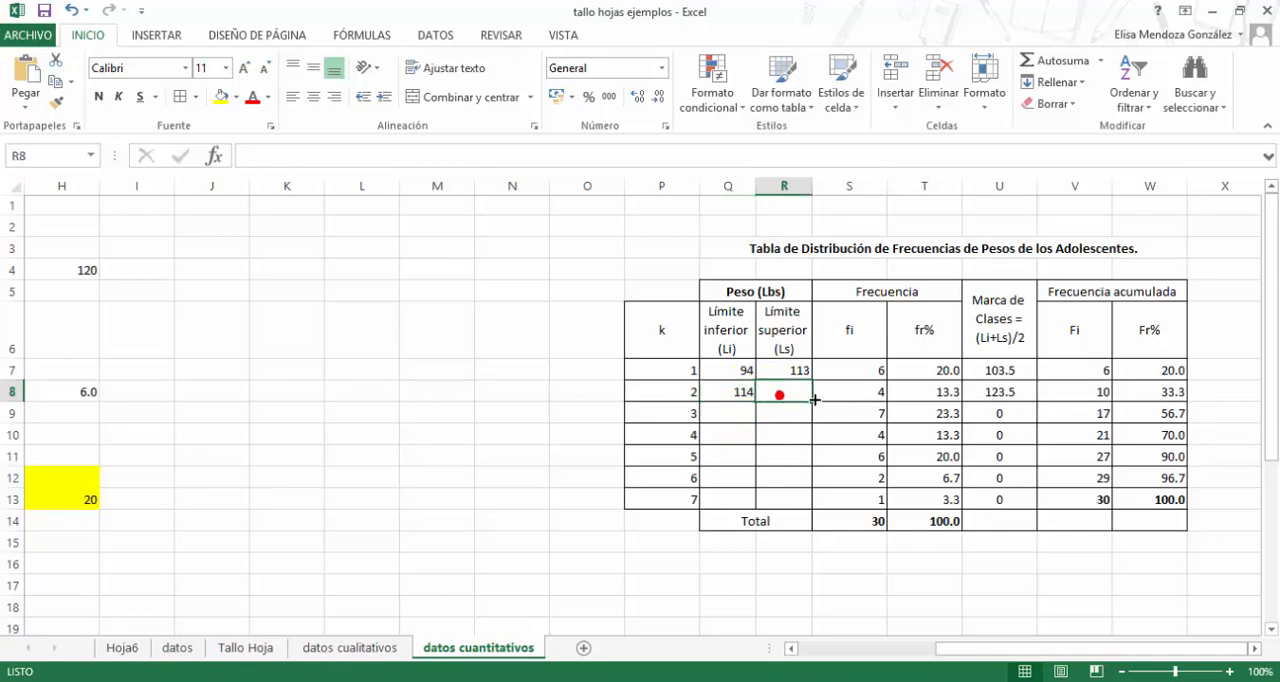
pyautogui.write('=')
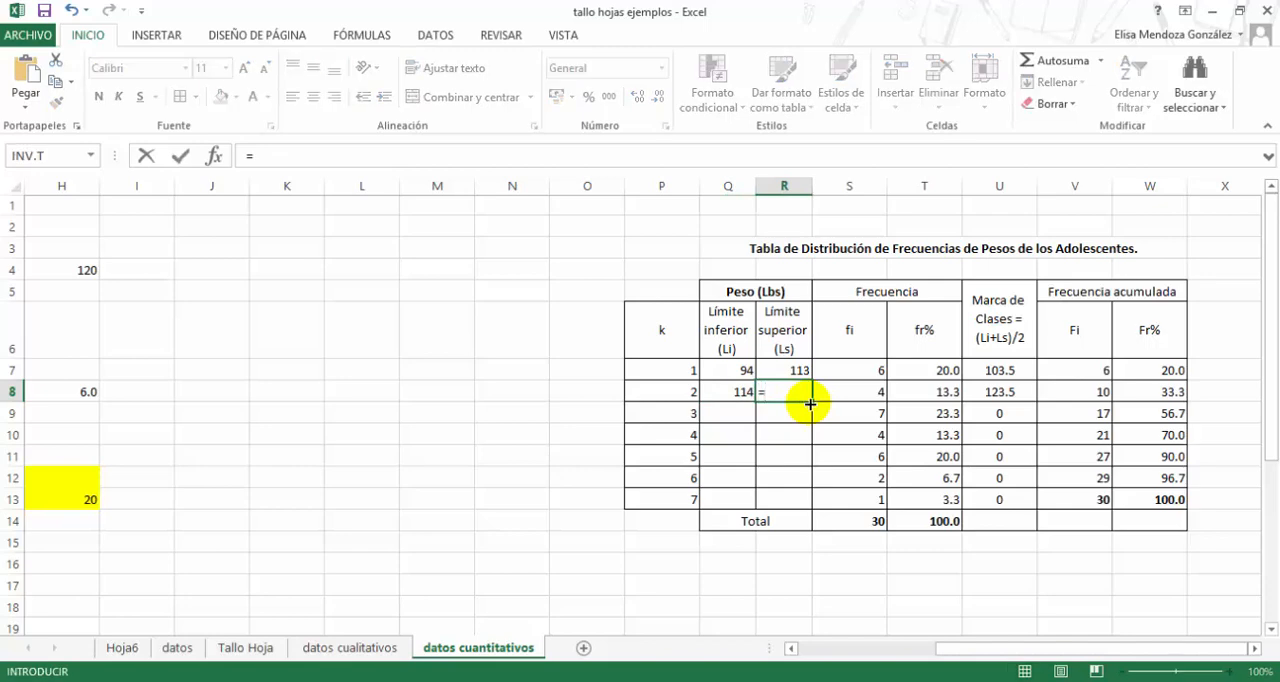
pyautogui.press('Up')
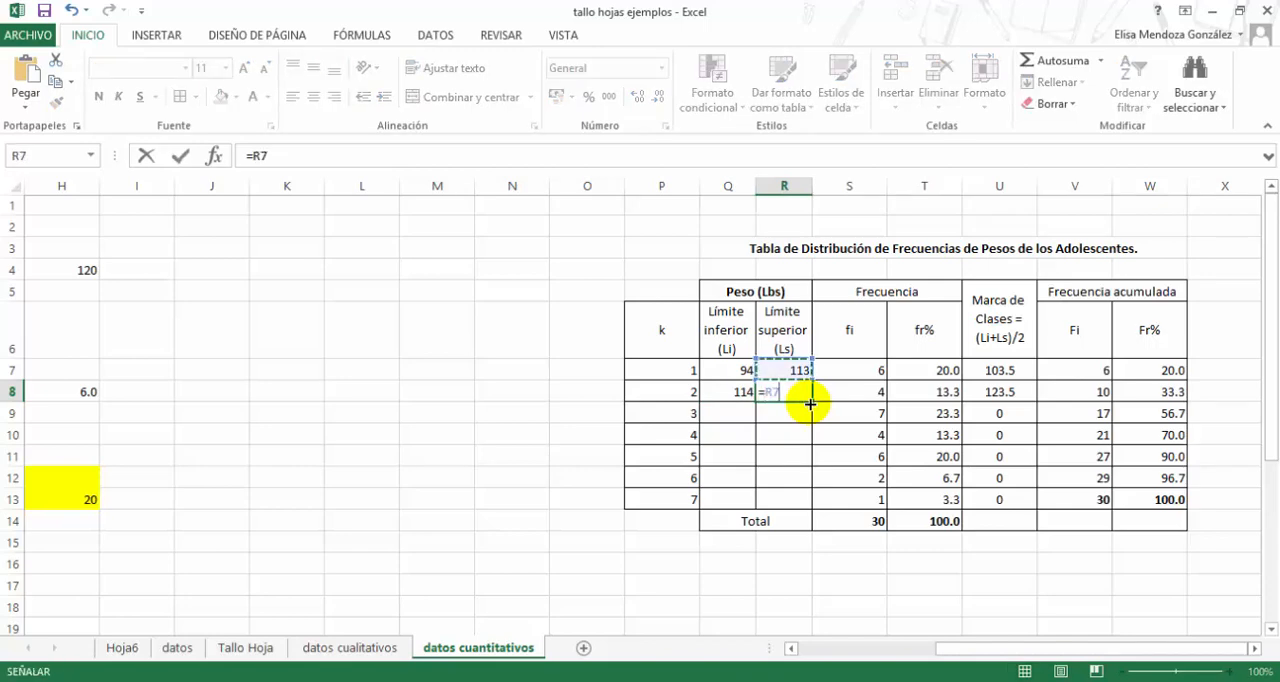
pyautogui.write('+20')
pyautogui.press('Return')
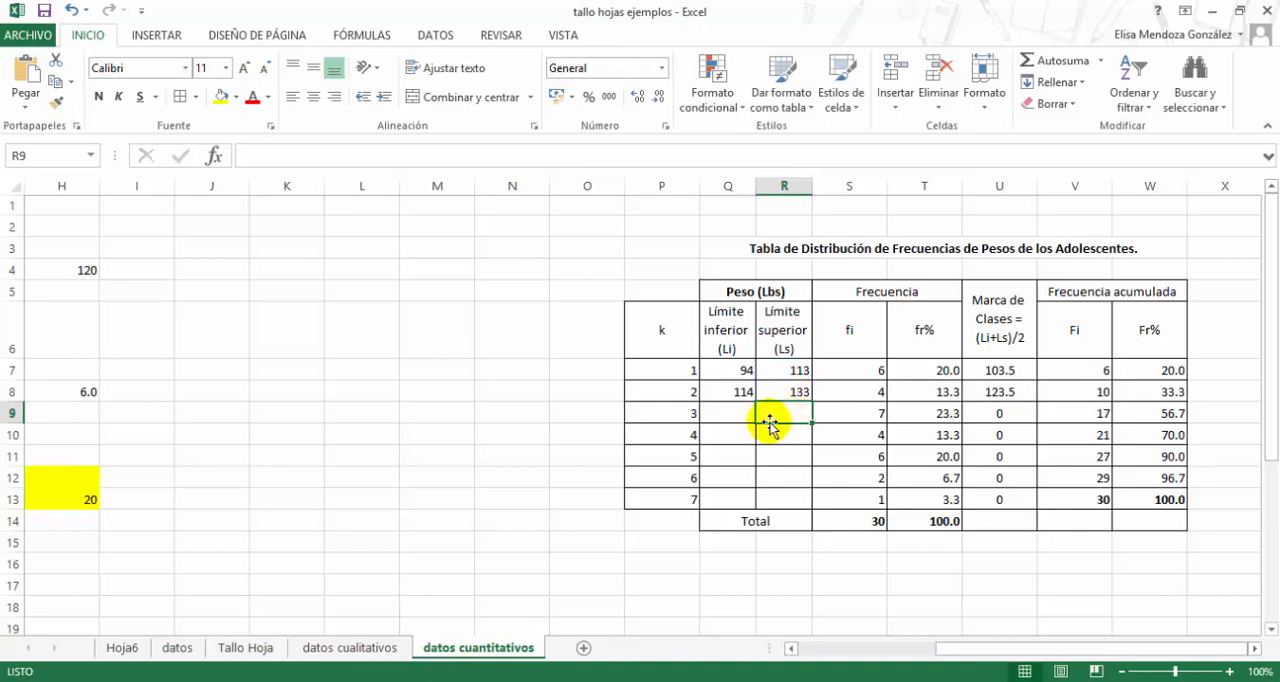
# - Calculate the lower limit of class 3 in Q9 by adding the class width to the previous lower limit, =Q8+20
pyautogui.click(732, 415)
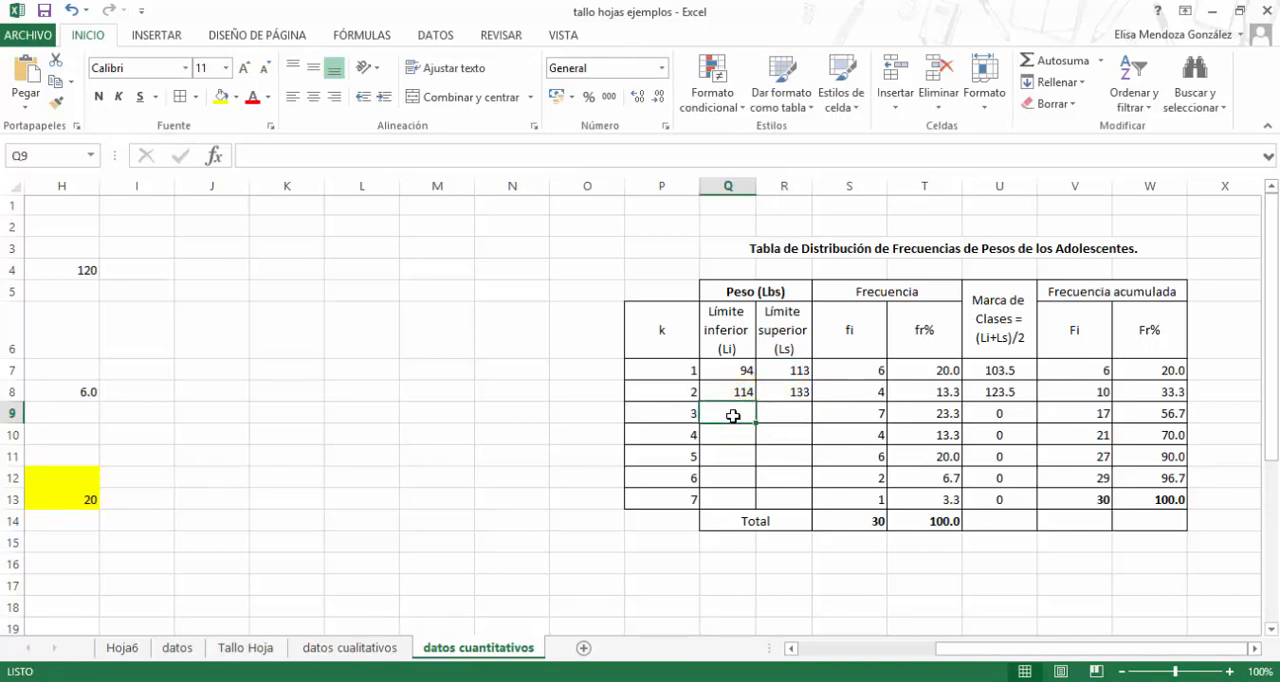
pyautogui.click(733, 416)
pyautogui.write('=')
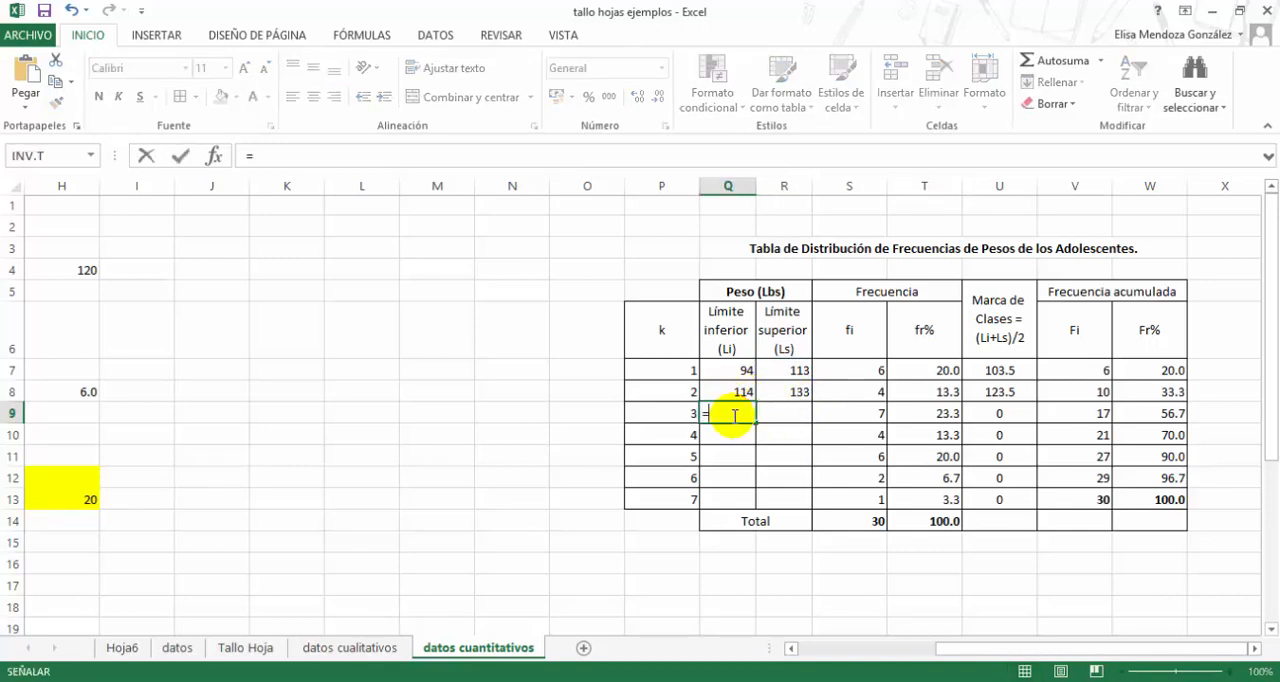
pyautogui.press('Up')
pyautogui.write('+')
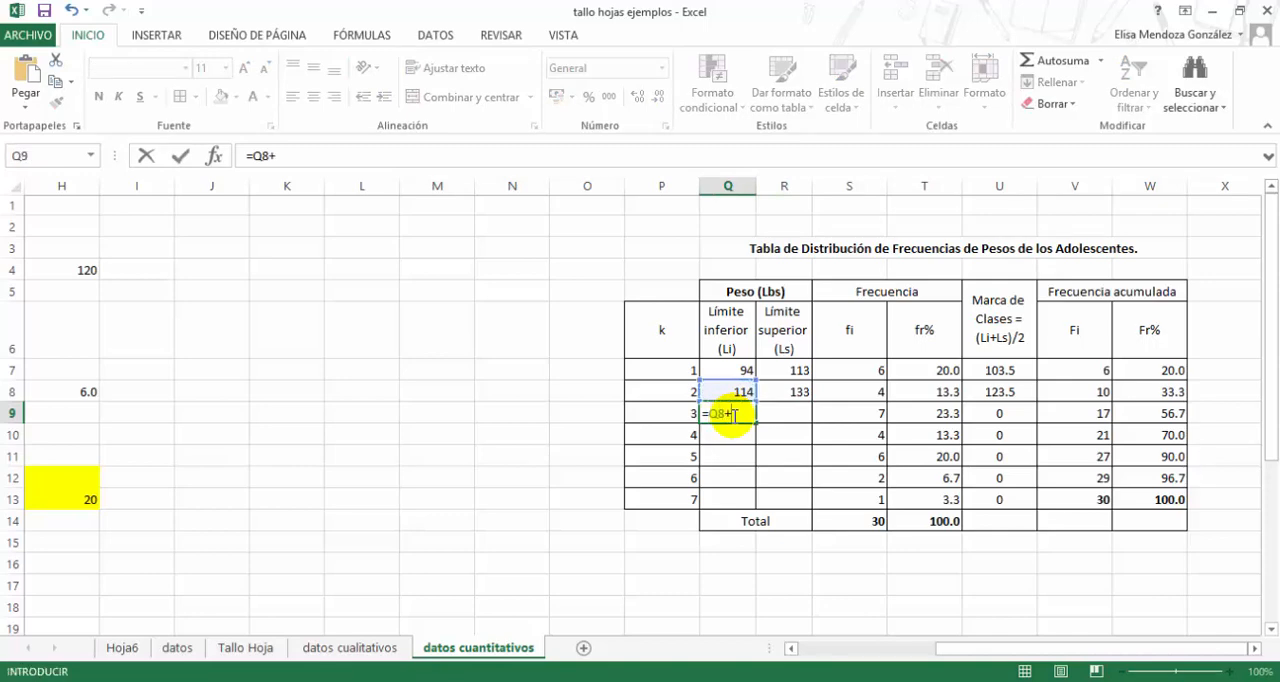
pyautogui.write('20')
pyautogui.press('Return')
# - Fill the lower and upper limit formulas down through class 6, in row 12
pyautogui.moveTo(733, 416); pyautogui.dragTo(785, 483)
pyautogui.click(785, 483)
pyautogui.click(672, 478)
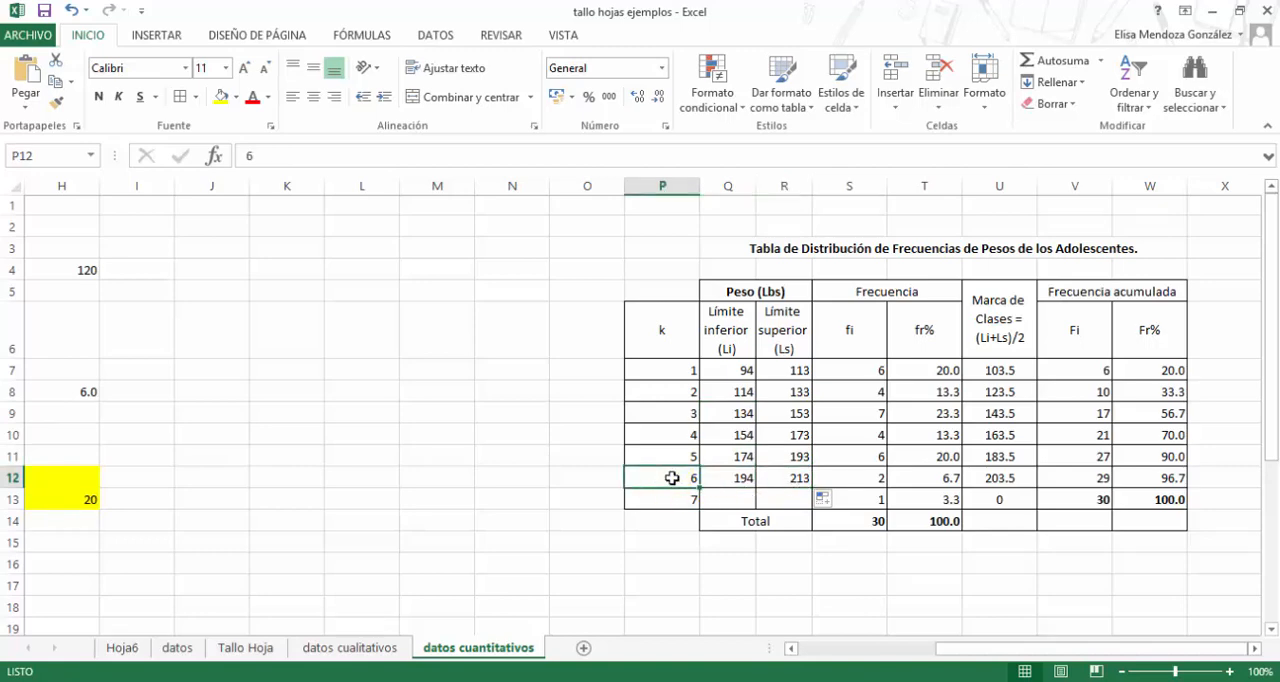
# - Check the class count in H8 and compare the upper limit of class 6 in R12 with the largest ordered weight in D31
pyautogui.moveTo(950, 652); pyautogui.dragTo(895, 659)
pyautogui.click(461, 394)
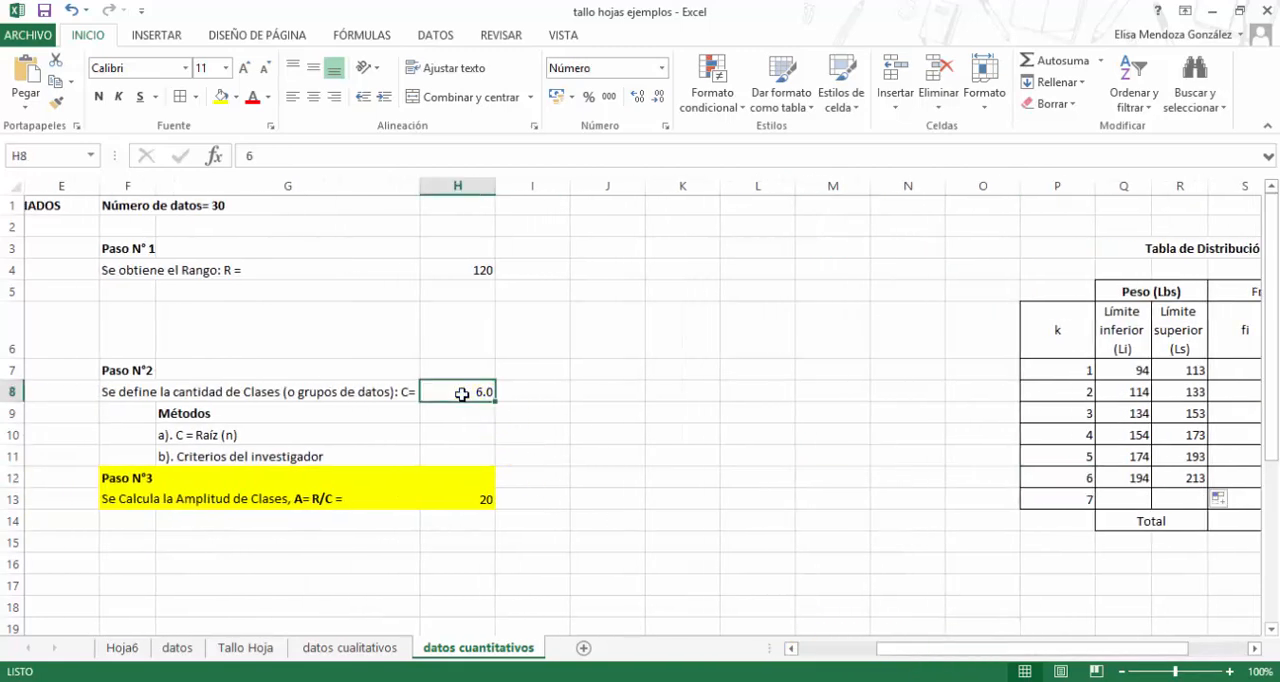
pyautogui.moveTo(890, 651); pyautogui.dragTo(958, 648)
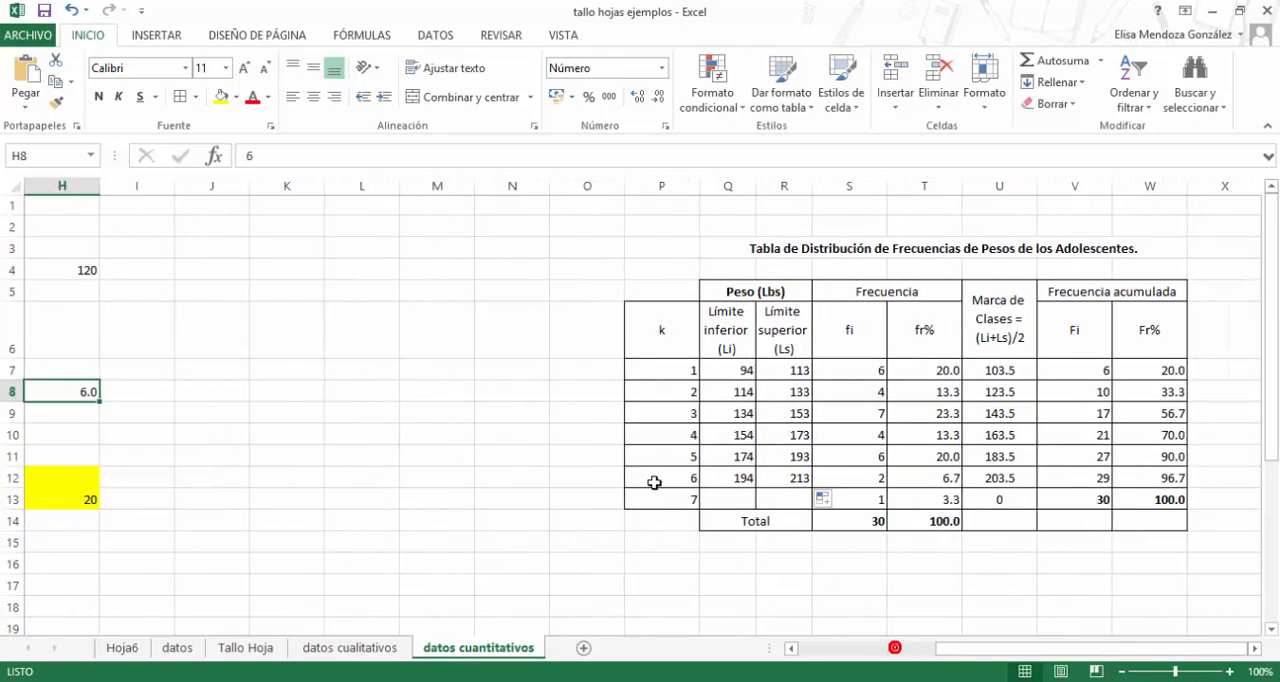
pyautogui.click(781, 481)
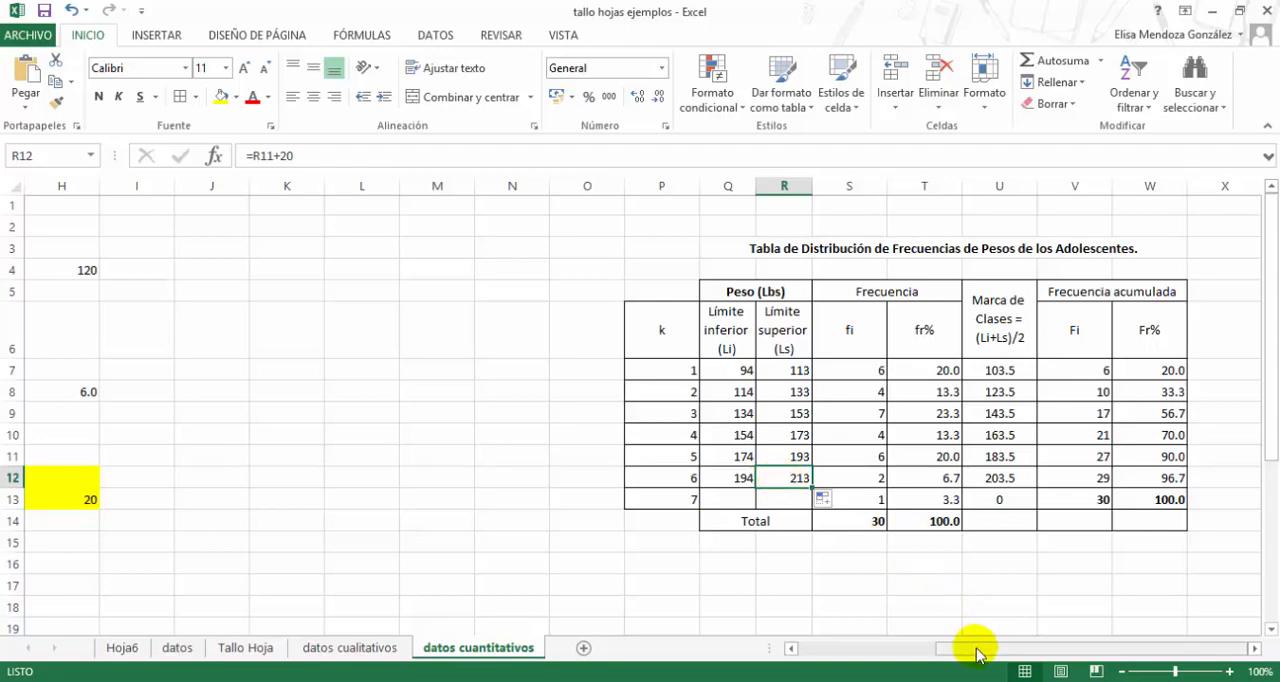
pyautogui.moveTo(976, 652); pyautogui.dragTo(843, 651)
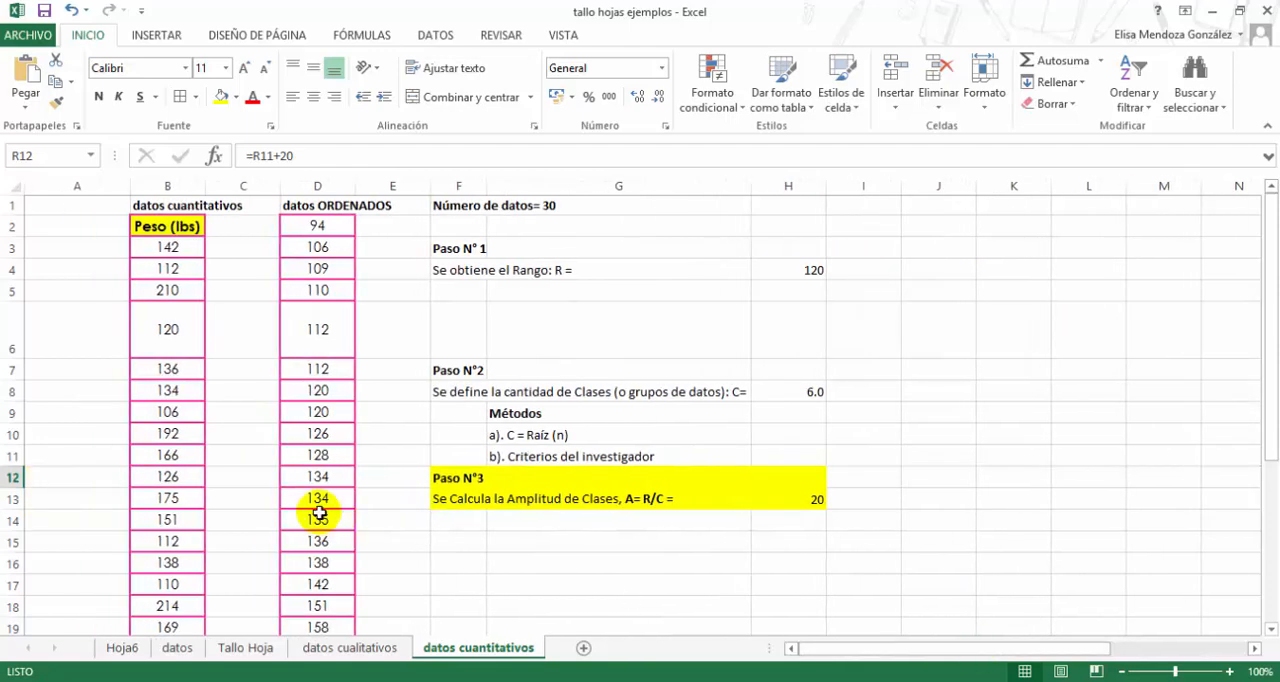
pyautogui.scroll(-5, 319, 513)
pyautogui.click(335, 528)
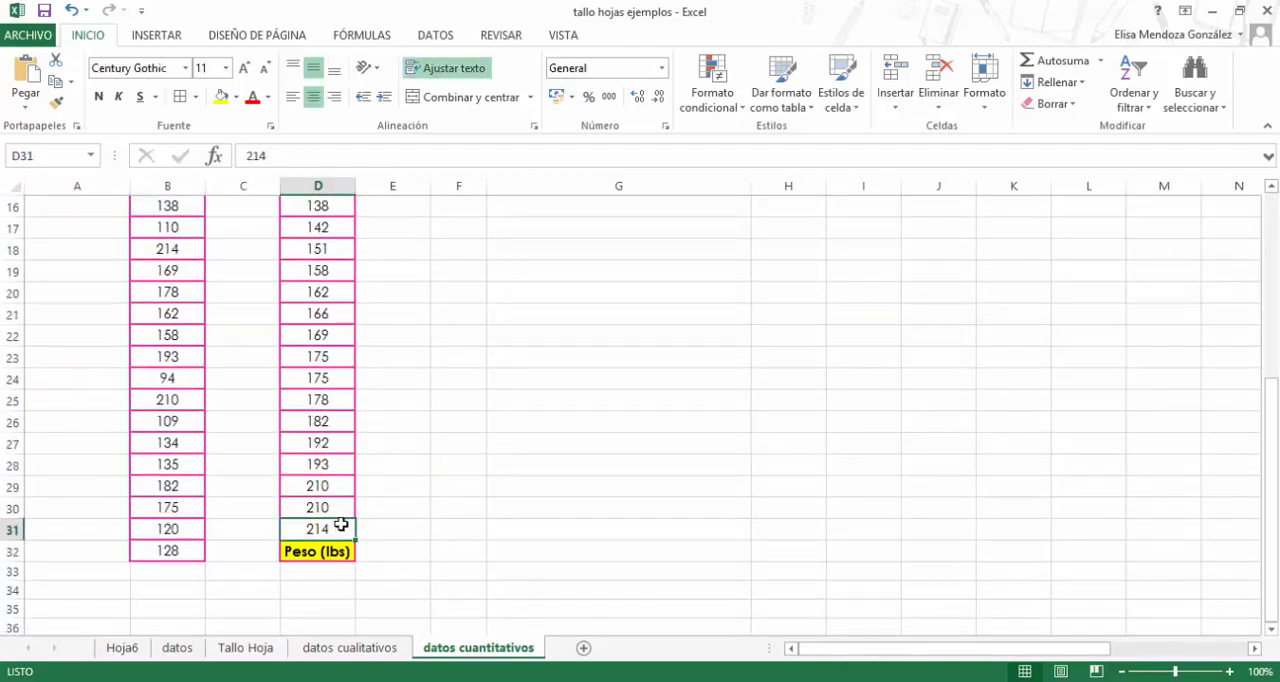
pyautogui.scroll(4, 474, 514)
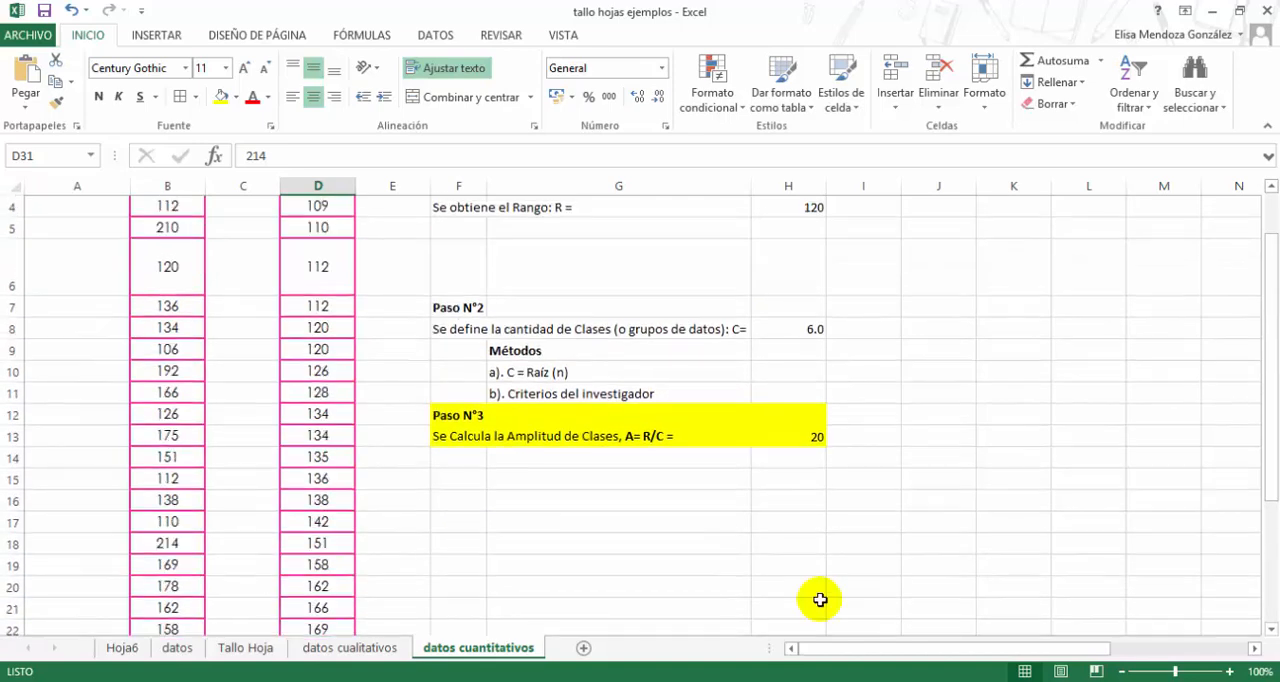
pyautogui.moveTo(848, 648); pyautogui.dragTo(1027, 644)
pyautogui.click(784, 414)
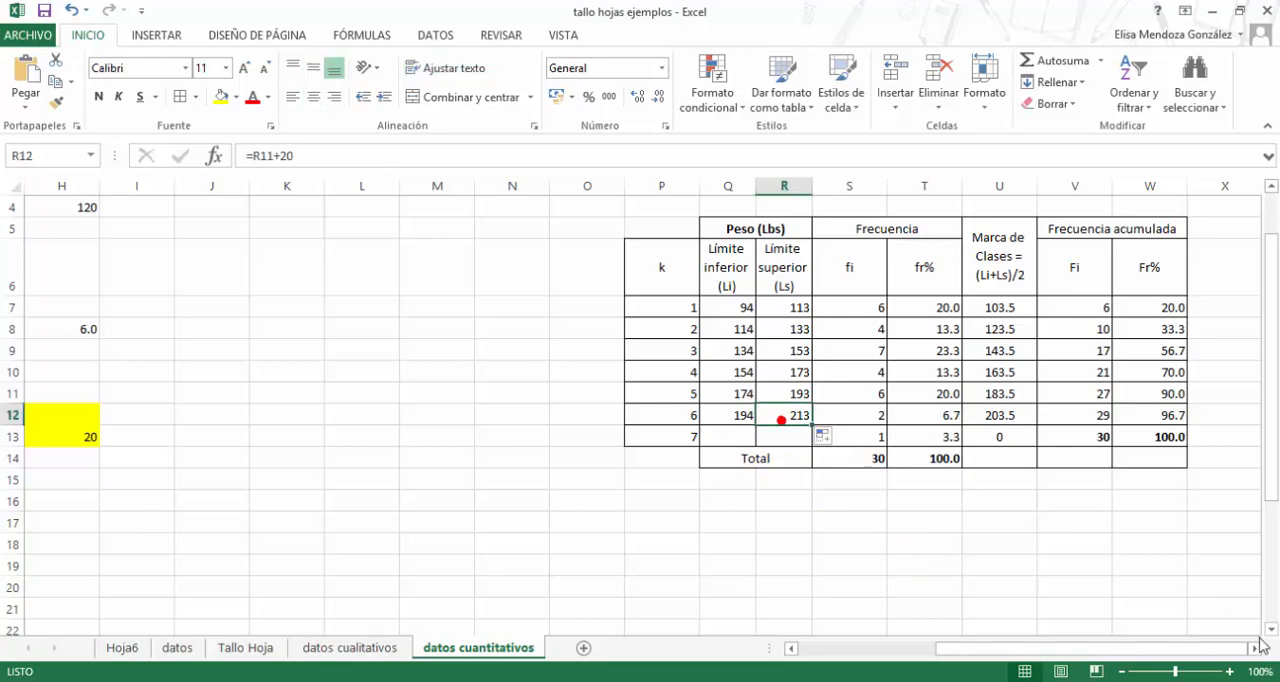
# - Extend the lower and upper limit formulas from class 6 to class 7, in Q13:R13
pyautogui.click(1253, 648)
pyautogui.click(1254, 649)
pyautogui.click(1254, 649)
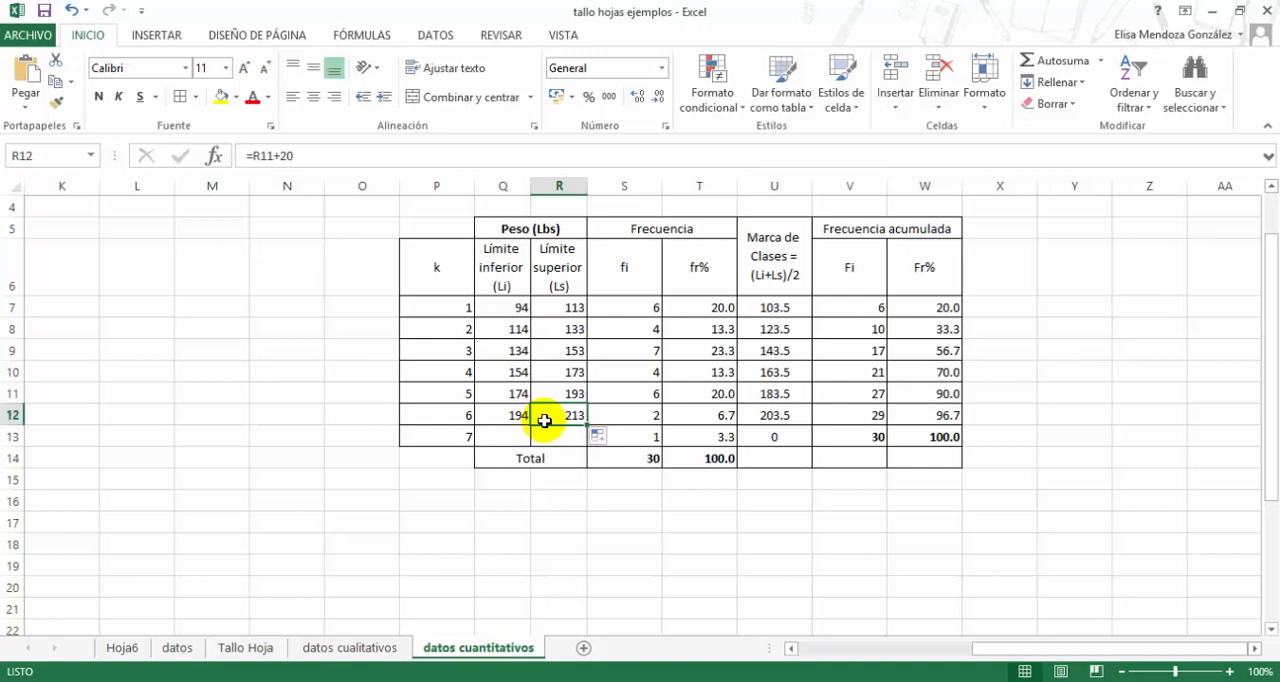
pyautogui.moveTo(522, 414); pyautogui.dragTo(584, 446)
pyautogui.click(516, 437)
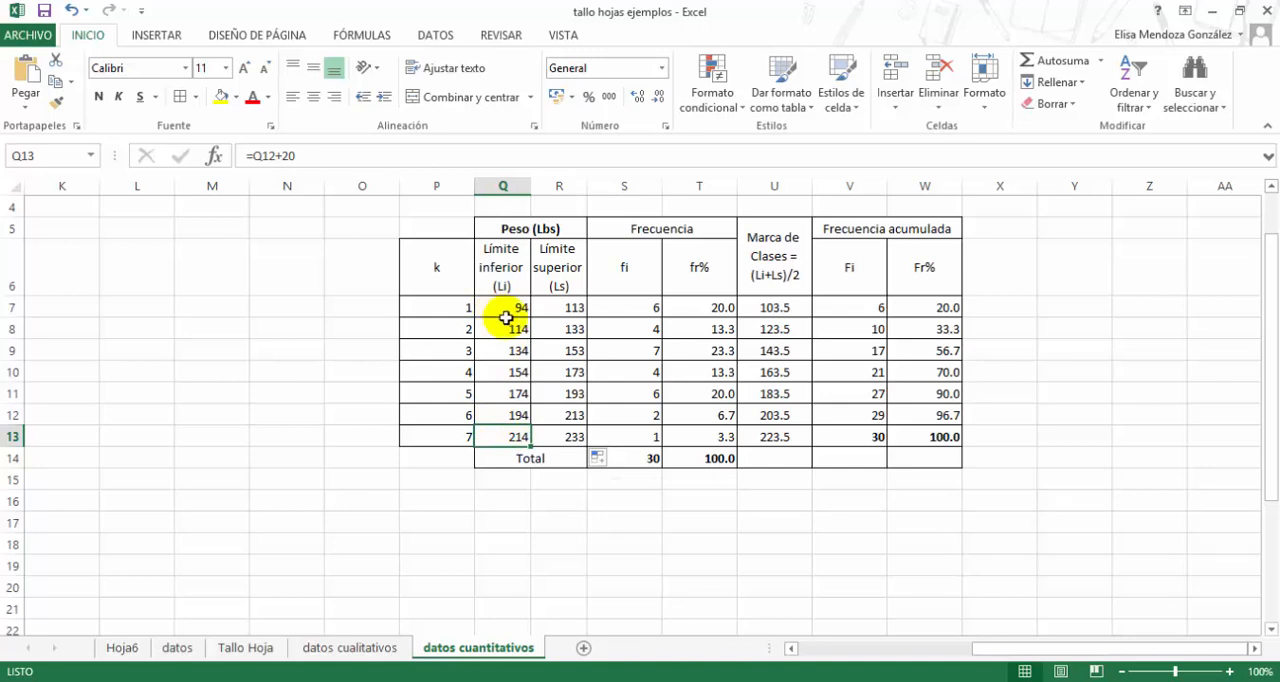
# - Examine the limits of the first and last classes under Peso (Lbs) and the class 1 frequency in S7
pyautogui.click(524, 226)
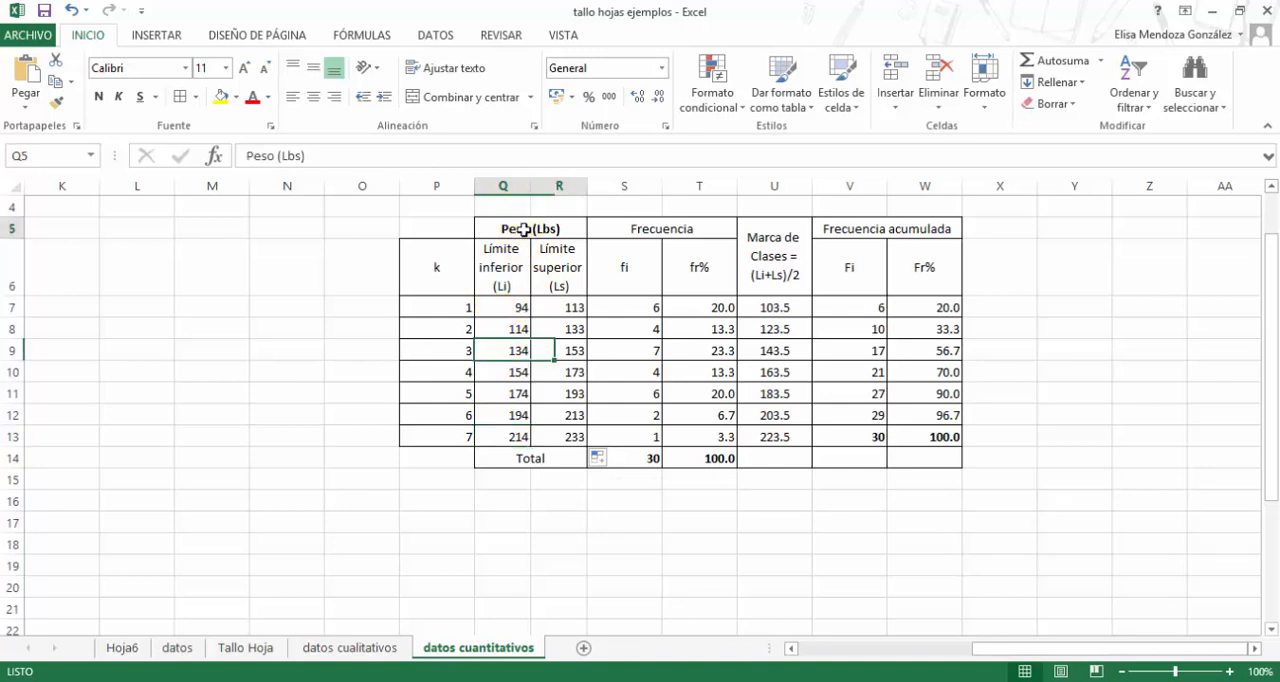
pyautogui.click(517, 308)
pyautogui.click(570, 437)
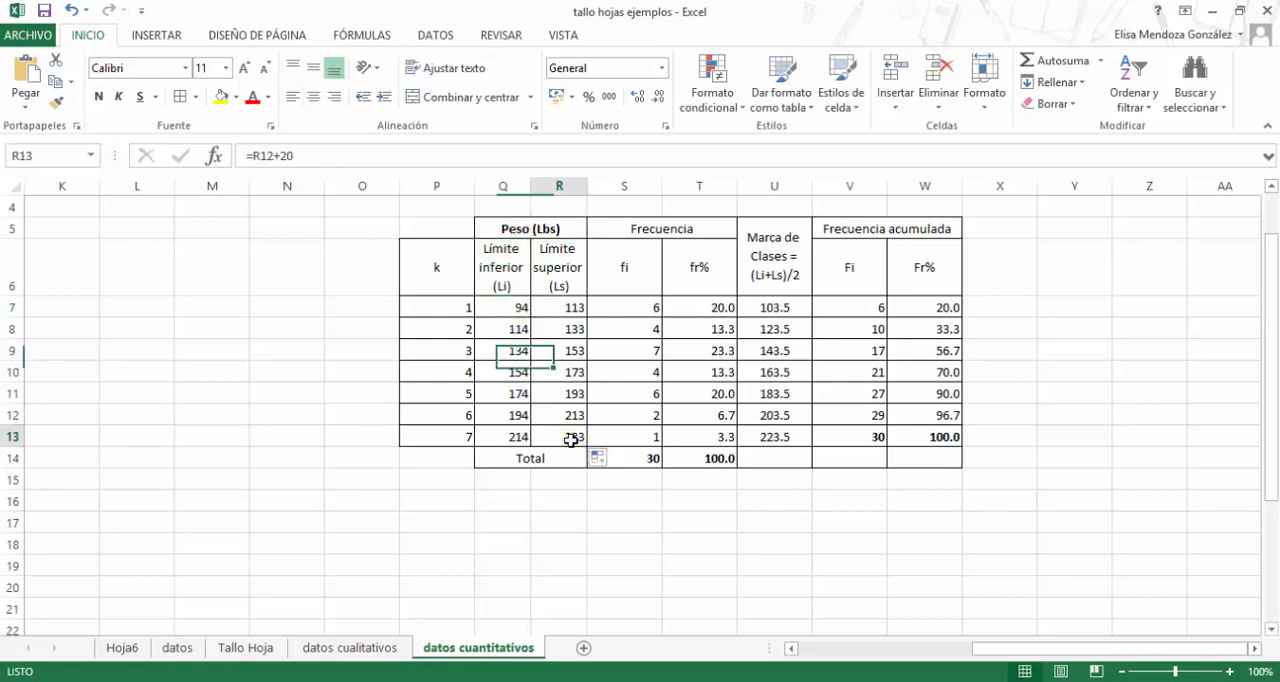
pyautogui.click(515, 440)
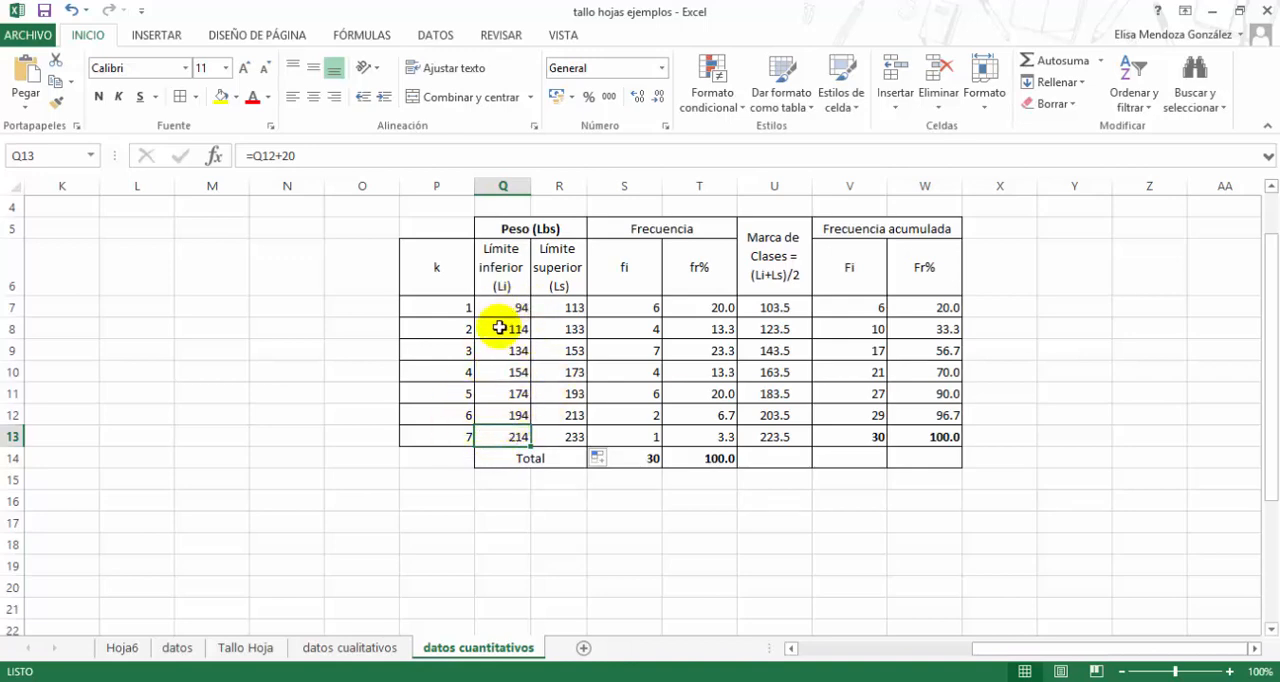
pyautogui.click(559, 440)
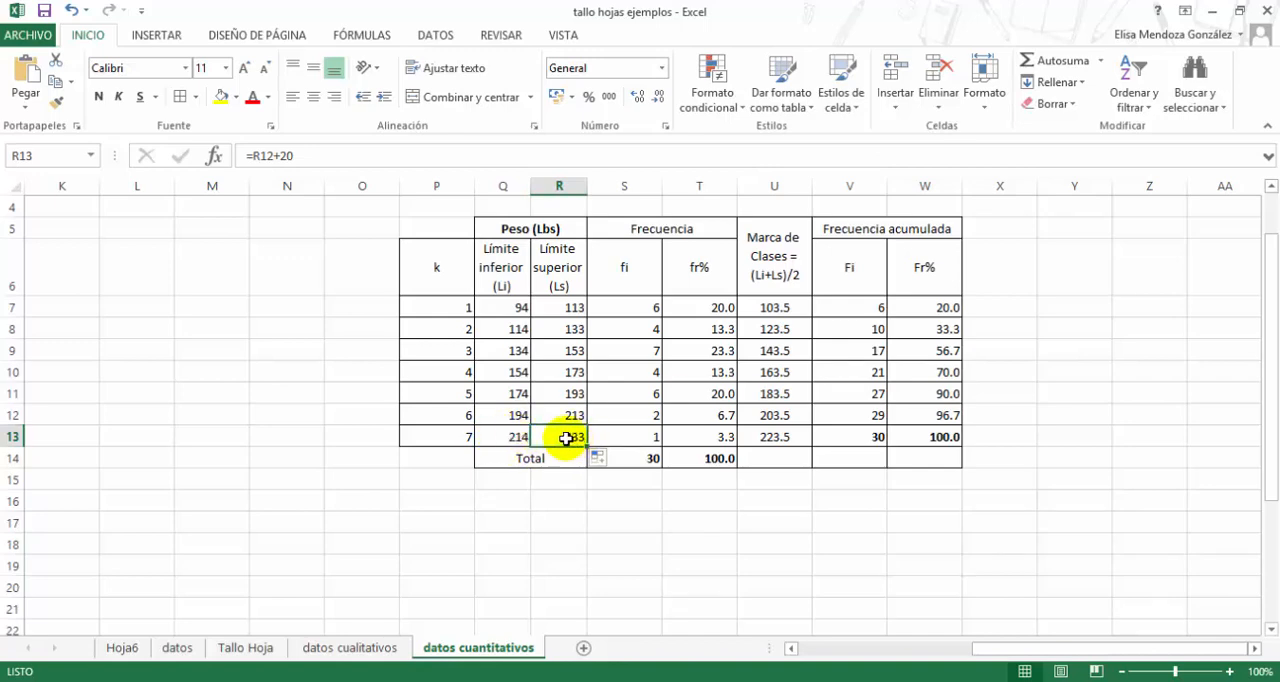
pyautogui.click(506, 309)
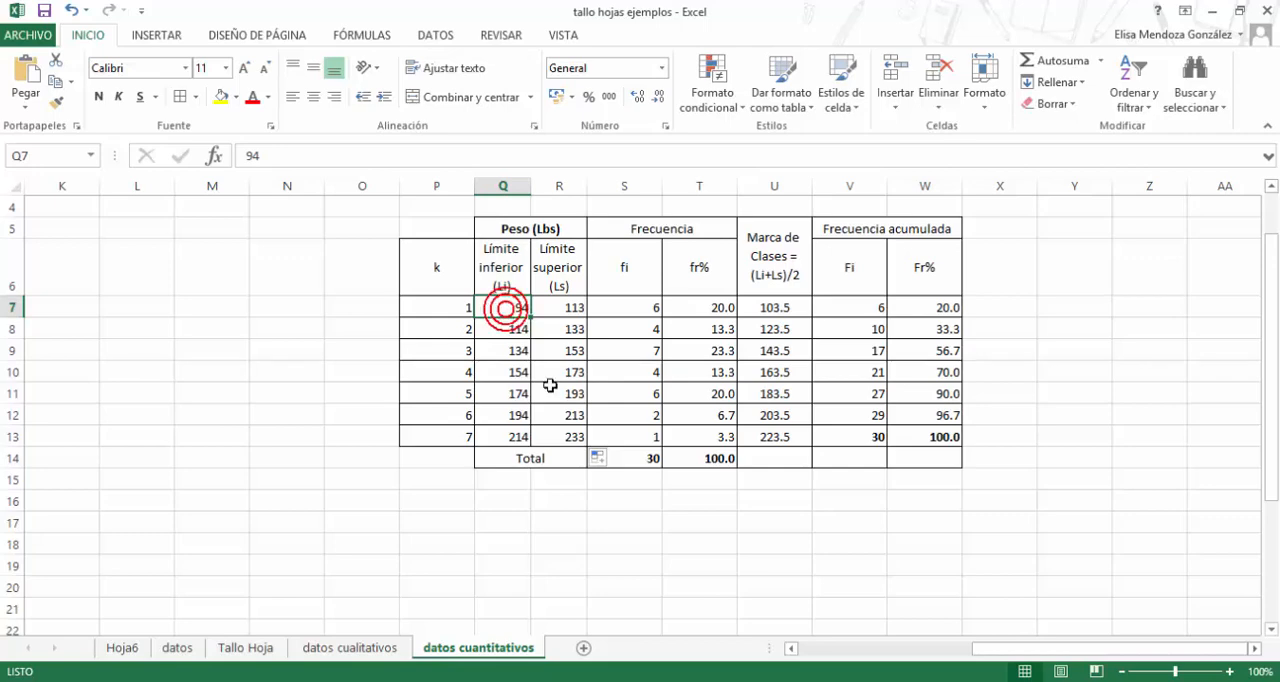
pyautogui.click(544, 441)
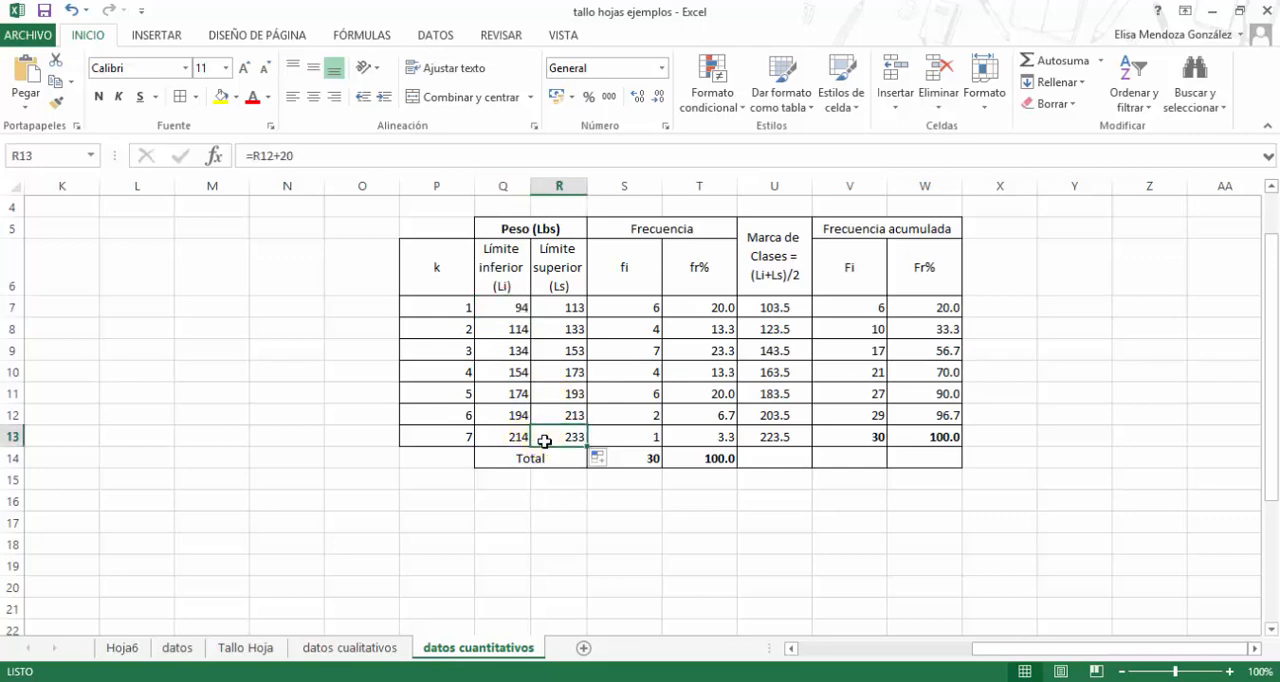
pyautogui.click(545, 441)
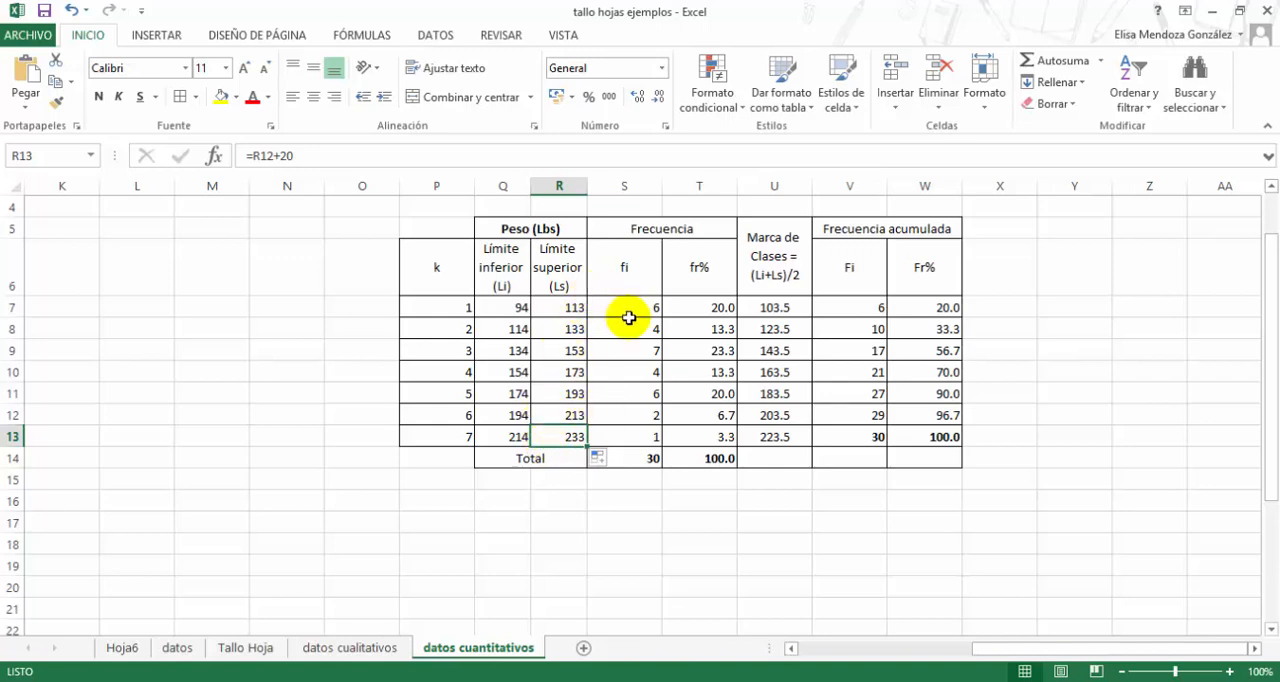
pyautogui.click(625, 310)
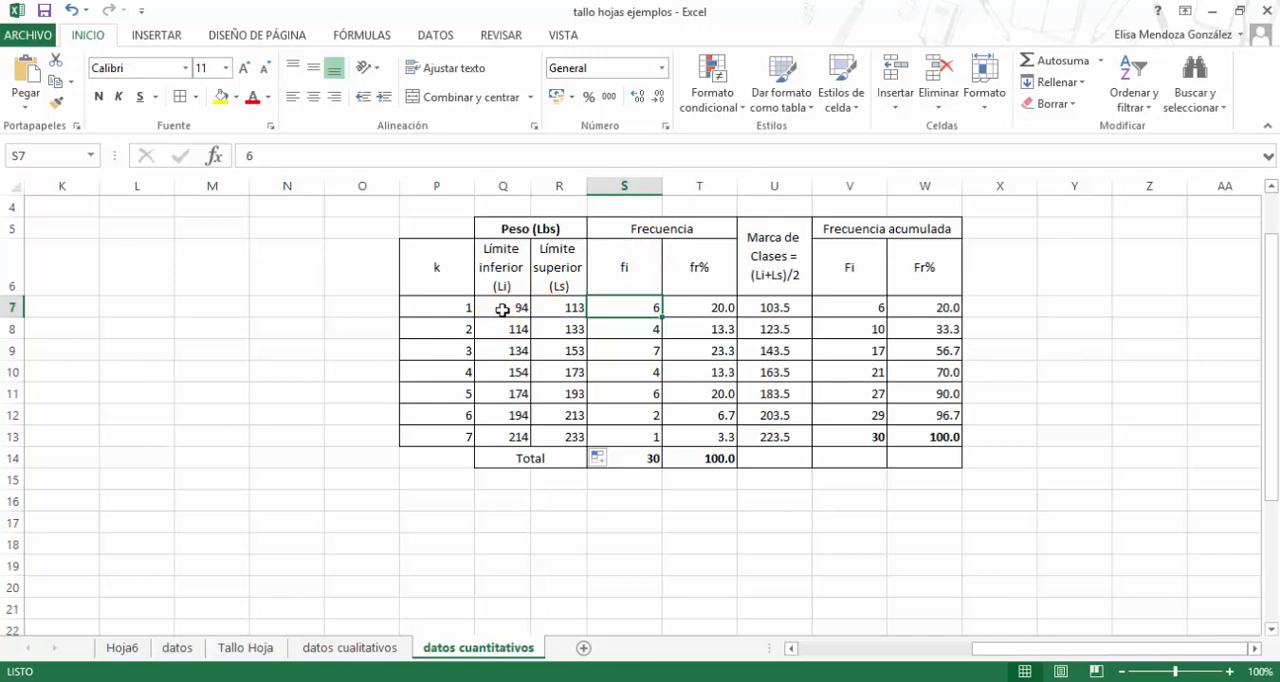
pyautogui.moveTo(503, 308); pyautogui.dragTo(557, 306)
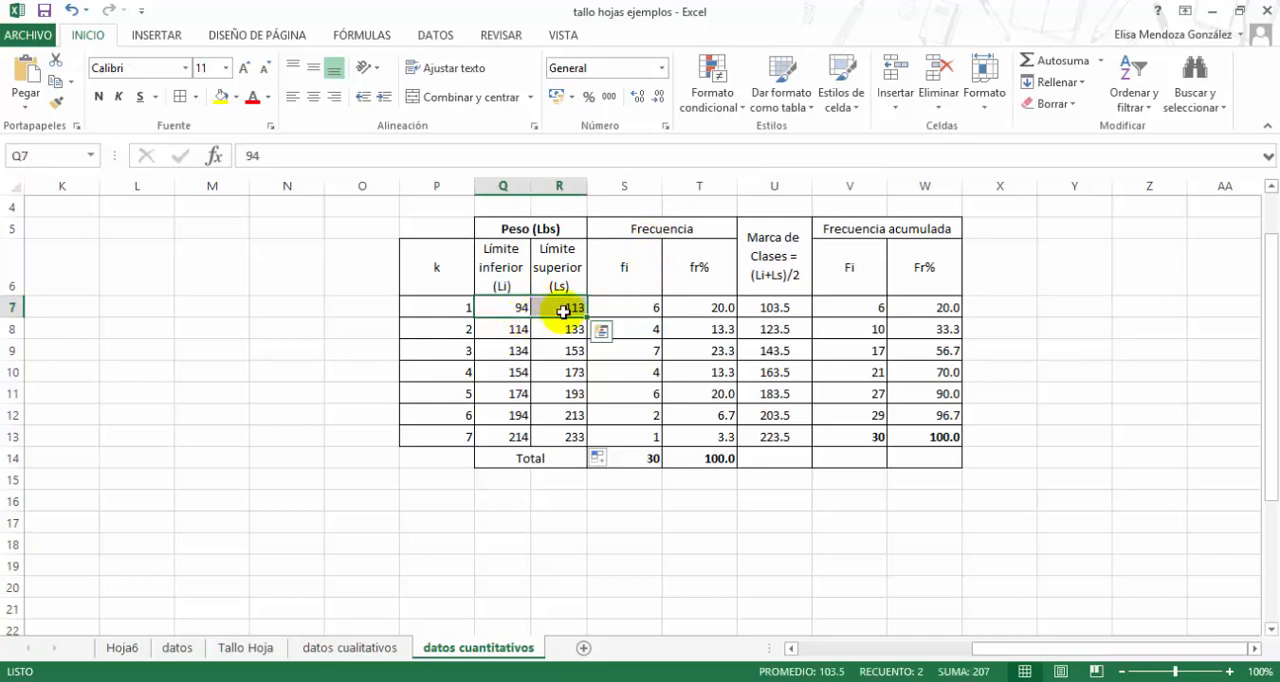
# - Examine the fi frequency of class 1 in S7, the frequency total in S14 and the class 1 limits in Q7:R7
pyautogui.click(641, 307)
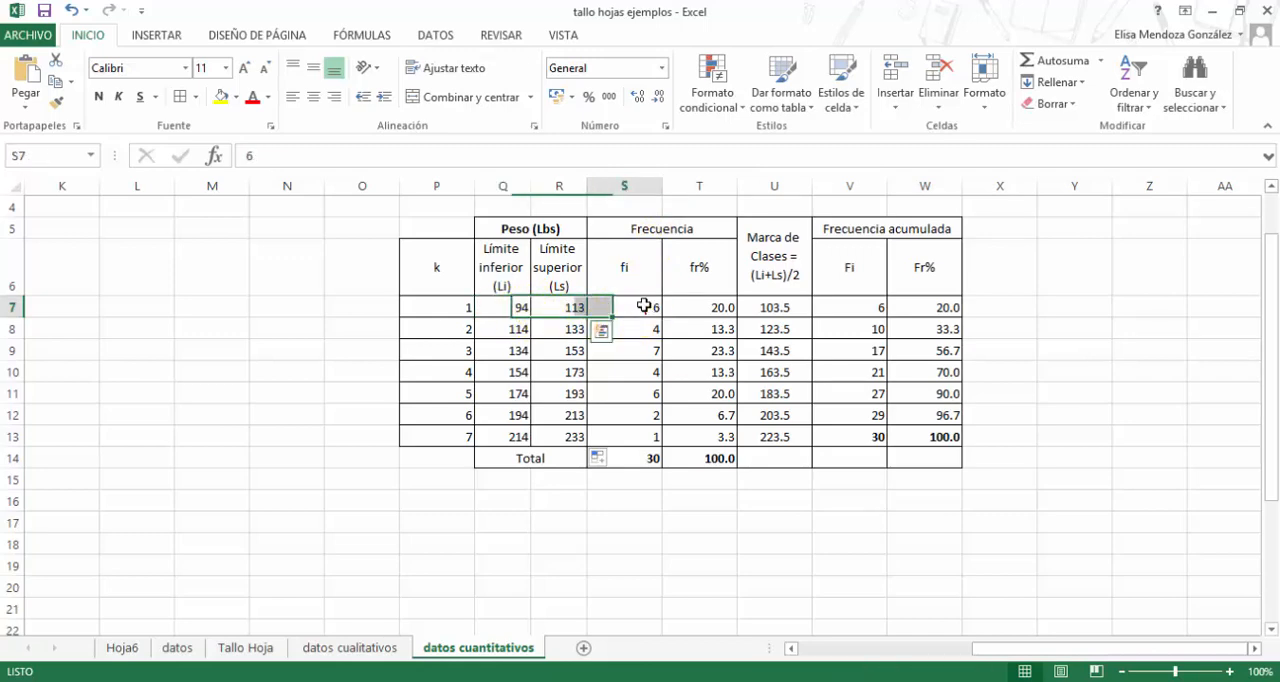
pyautogui.click(631, 279)
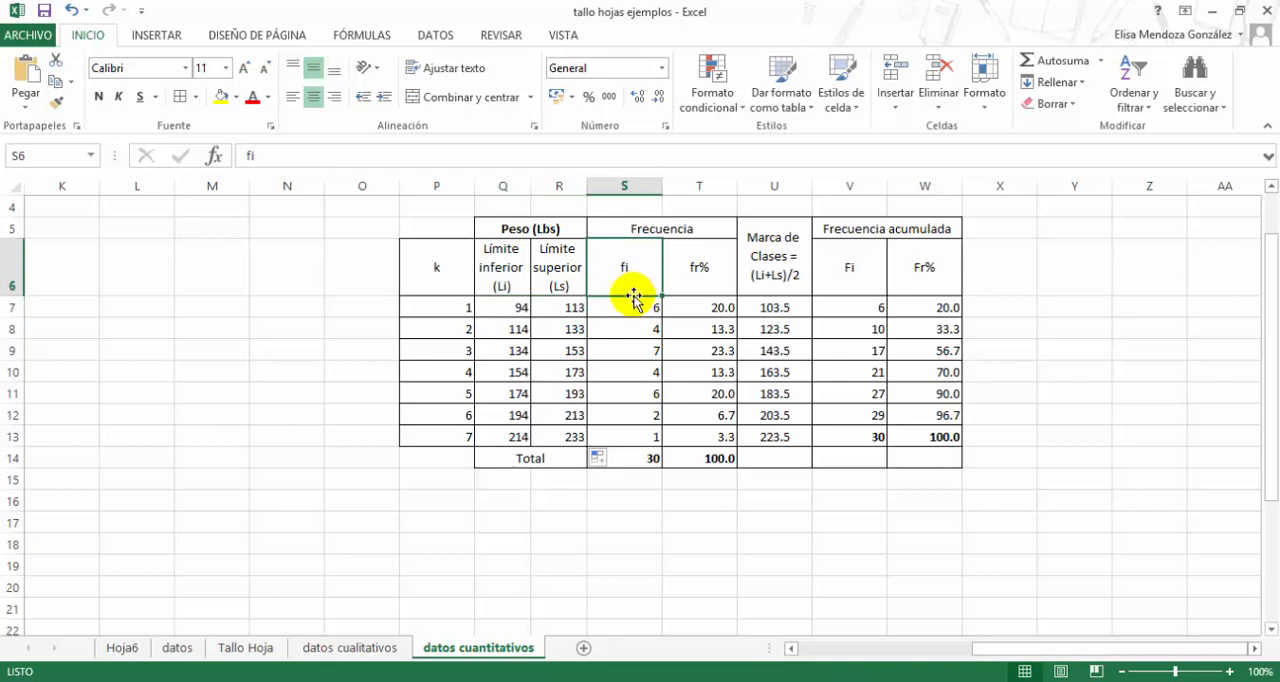
pyautogui.click(633, 308)
pyautogui.click(631, 456)
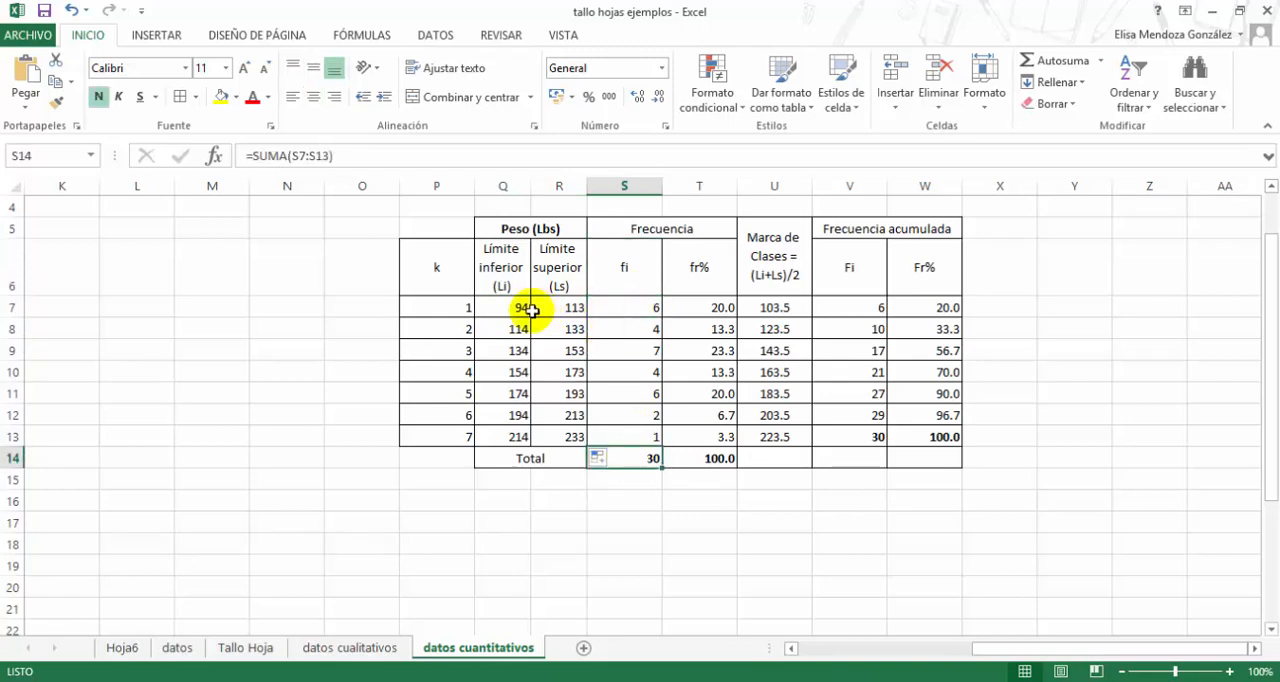
pyautogui.click(495, 310)
pyautogui.click(555, 307)
pyautogui.click(510, 310)
pyautogui.click(555, 307)
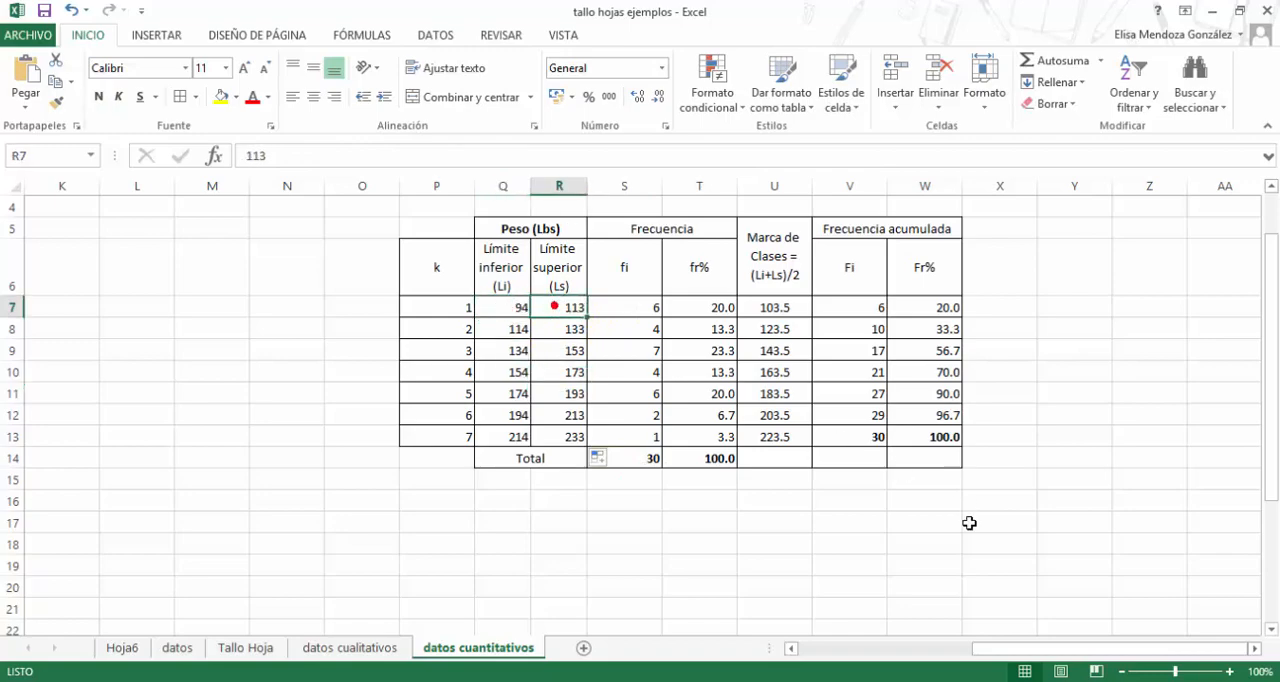
# - Compare the ordered weights in D2:D7 with the class 1 frequency in S7
pyautogui.moveTo(1012, 649); pyautogui.dragTo(746, 625)
pyautogui.scroll(1, 325, 404)
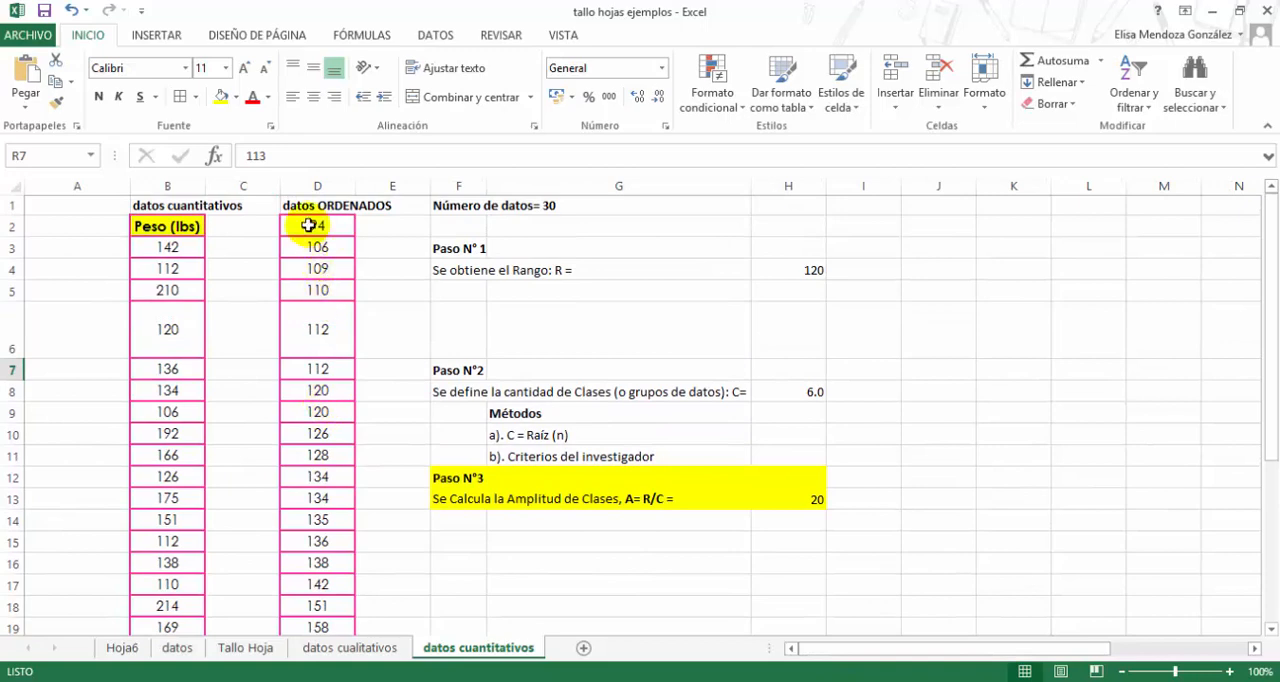
pyautogui.click(309, 225)
pyautogui.click(318, 366)
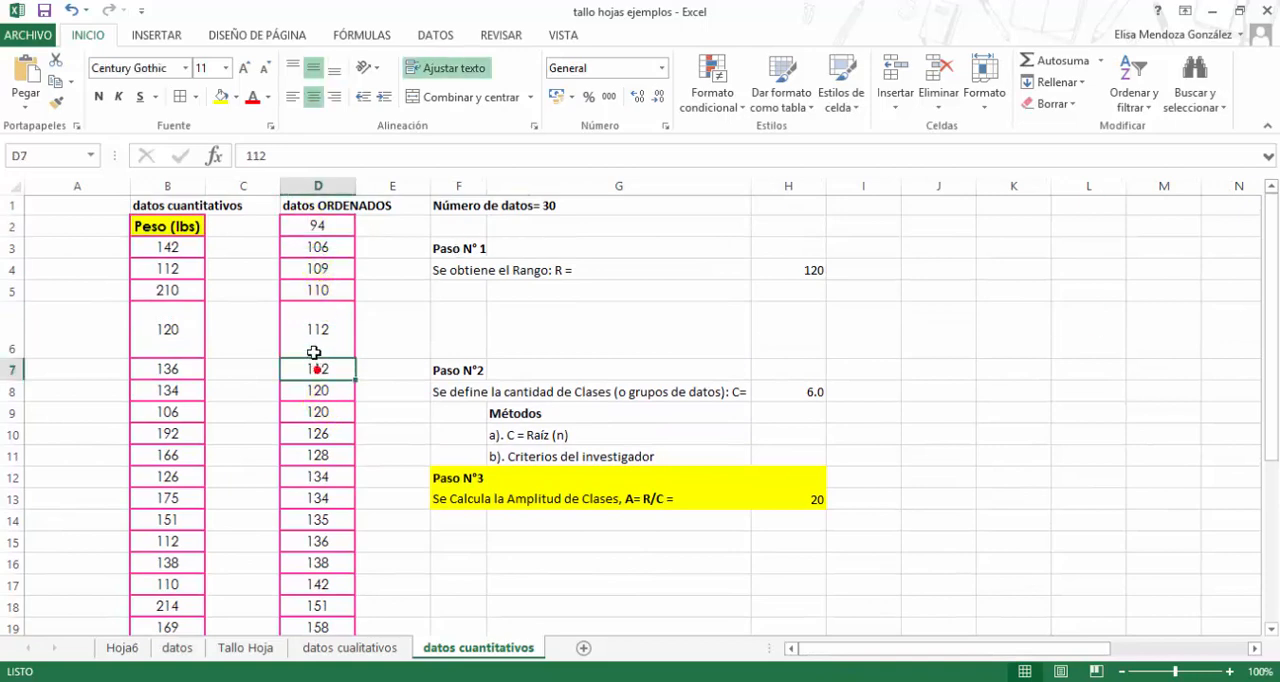
pyautogui.moveTo(318, 366); pyautogui.dragTo(314, 228)
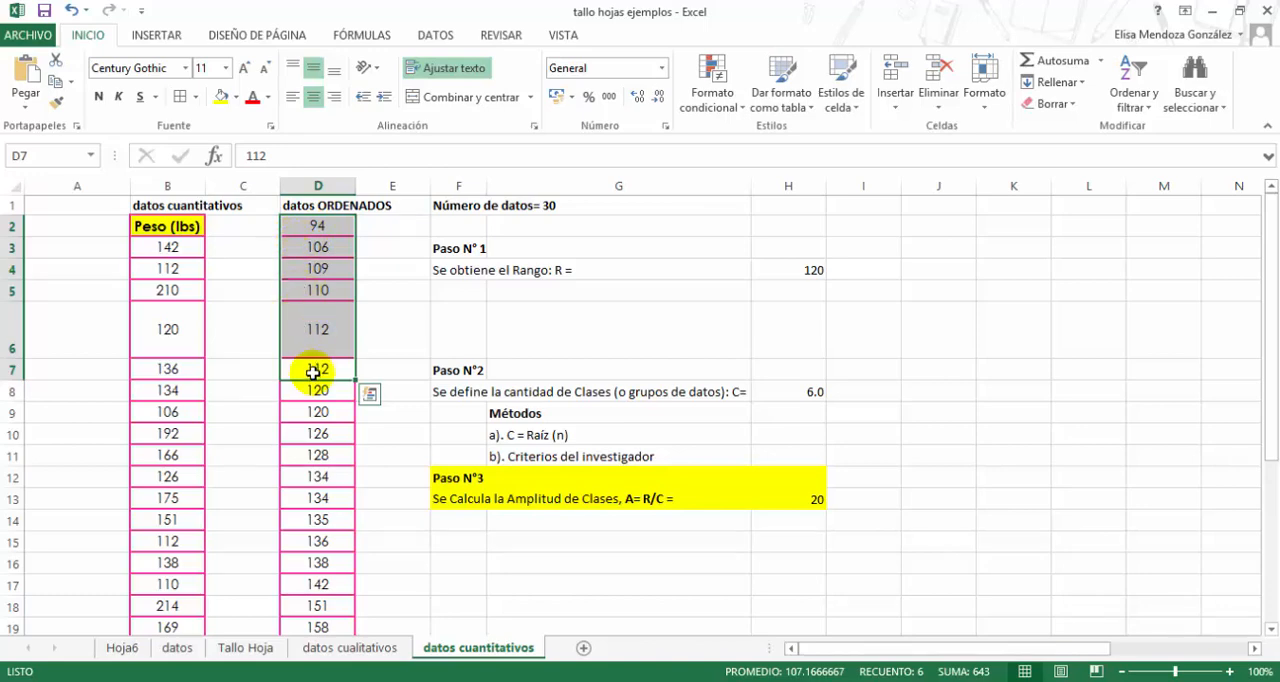
pyautogui.moveTo(834, 648); pyautogui.dragTo(1050, 649)
pyautogui.click(854, 366)
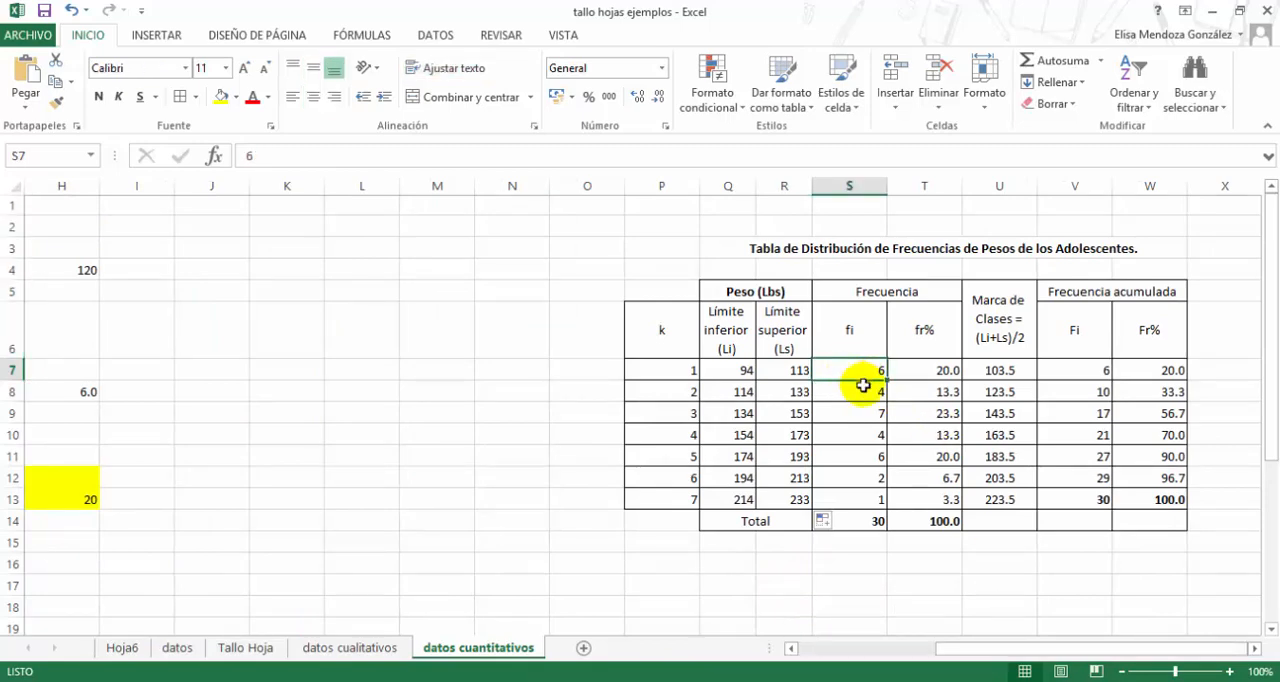
# - Check the class 2 limits in Q8:R8 against the ordered weights in D8:D11 and the frequency in S8
pyautogui.click(737, 391)
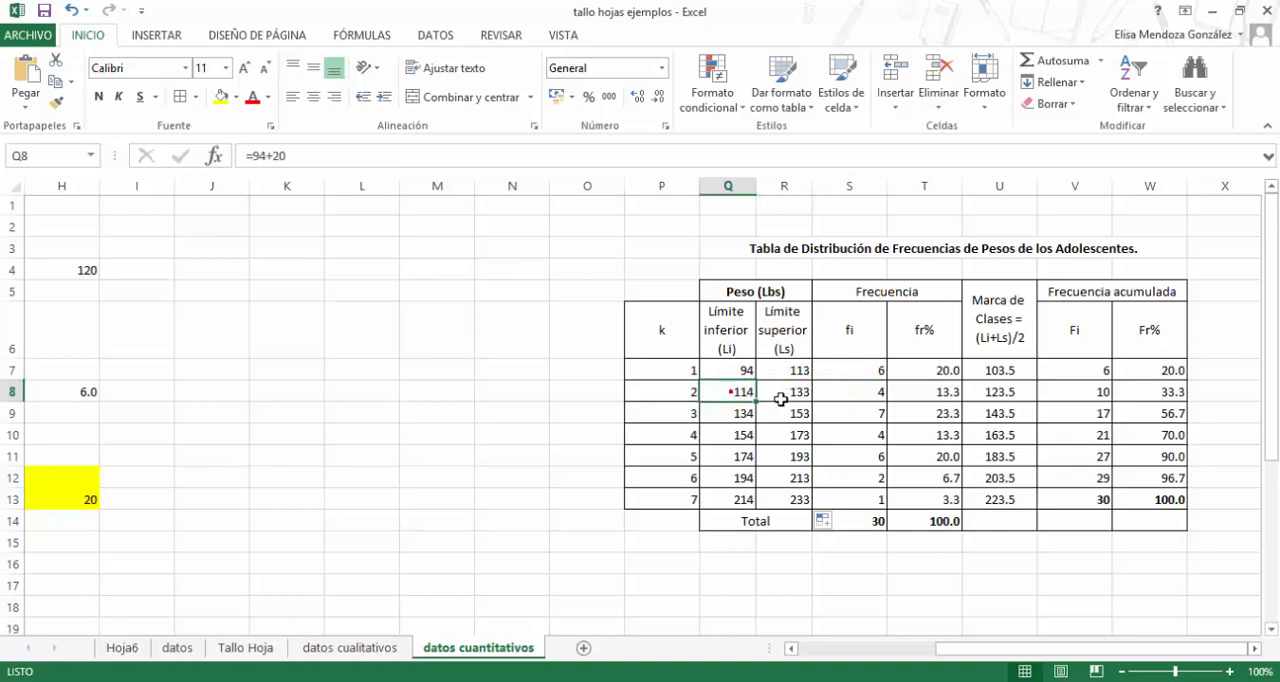
pyautogui.click(778, 393)
pyautogui.moveTo(1022, 650); pyautogui.dragTo(887, 649)
pyautogui.moveTo(305, 392); pyautogui.dragTo(306, 456)
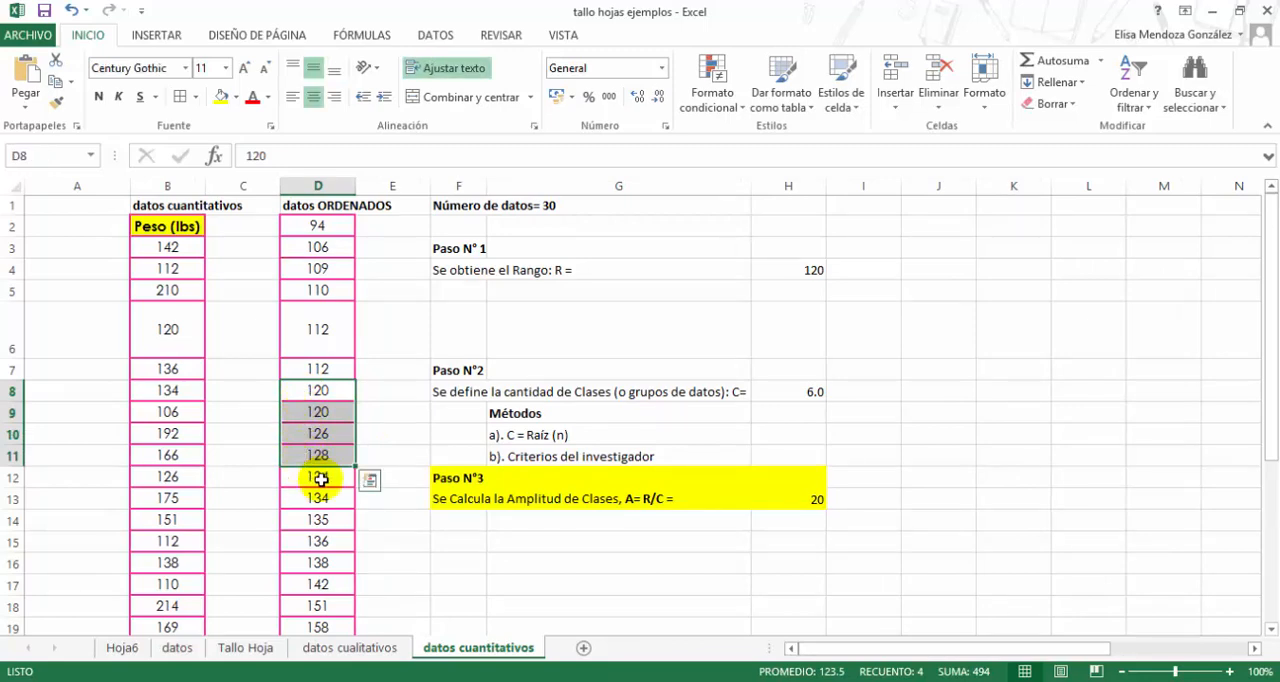
pyautogui.moveTo(943, 649); pyautogui.dragTo(1180, 657)
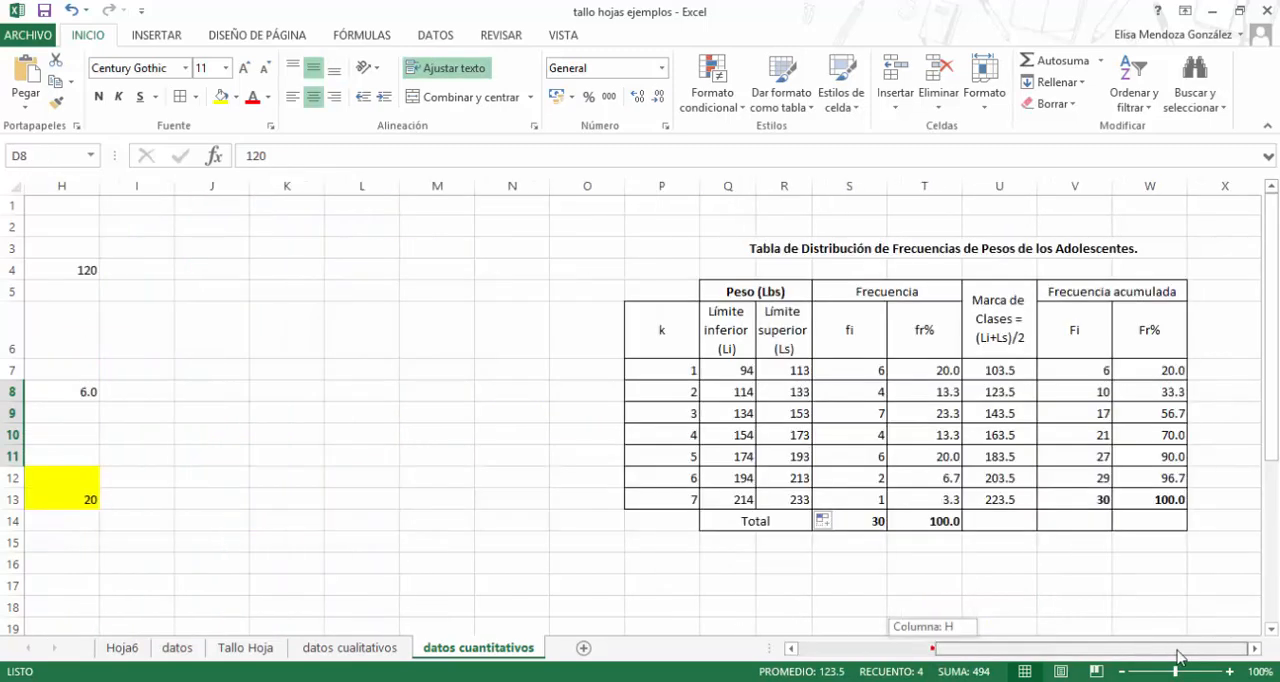
pyautogui.click(727, 412)
pyautogui.click(875, 393)
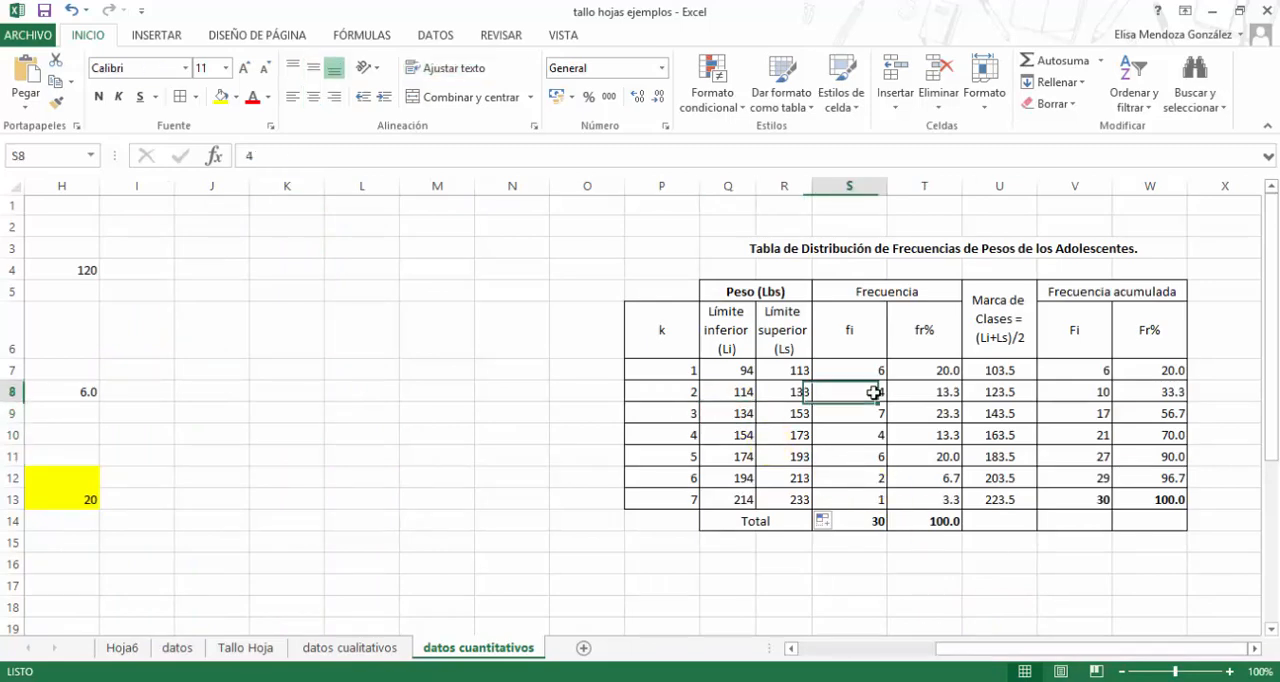
# - Review the fi frequencies of classes 3 to 7 in S9:S13 and their total in S14
pyautogui.click(864, 414)
pyautogui.click(870, 434)
pyautogui.click(868, 457)
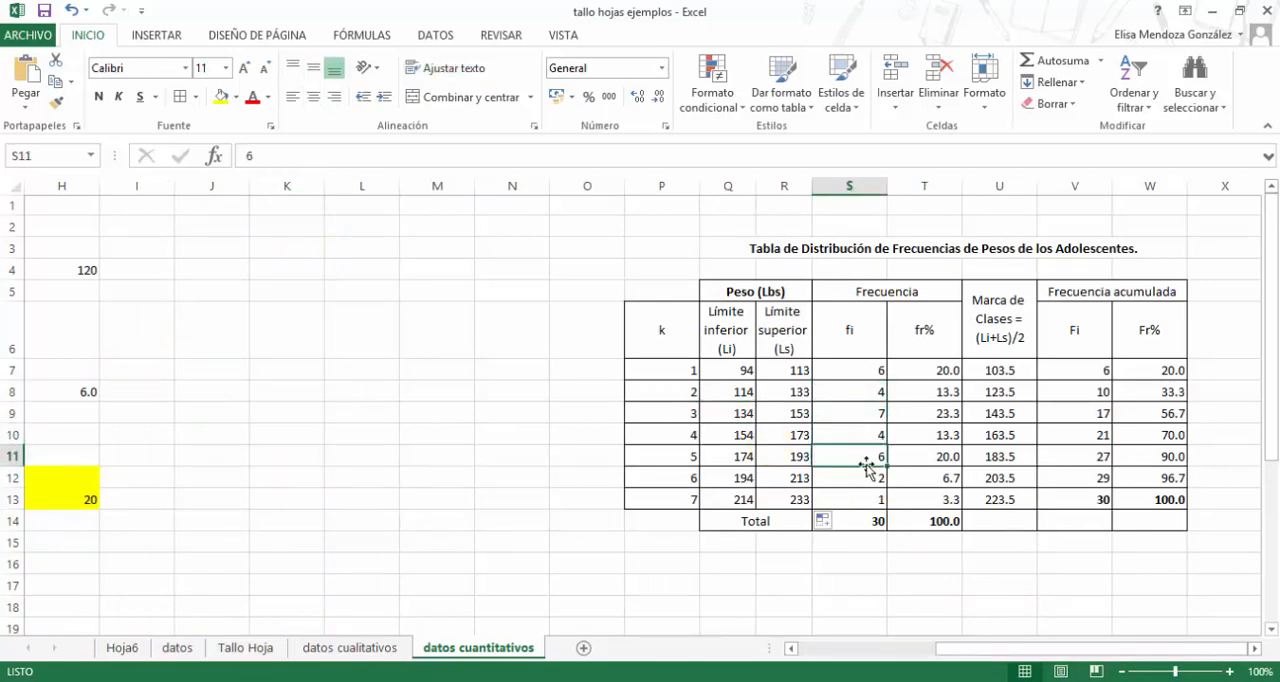
pyautogui.click(864, 478)
pyautogui.click(858, 498)
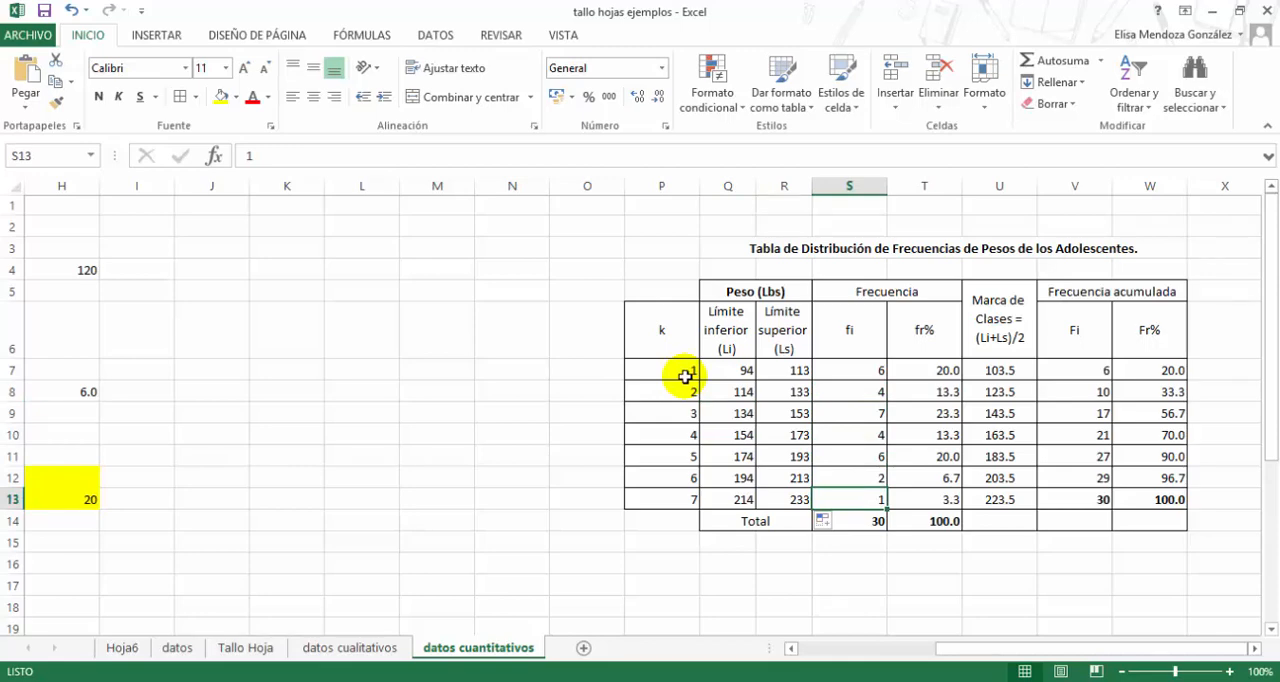
pyautogui.click(881, 522)
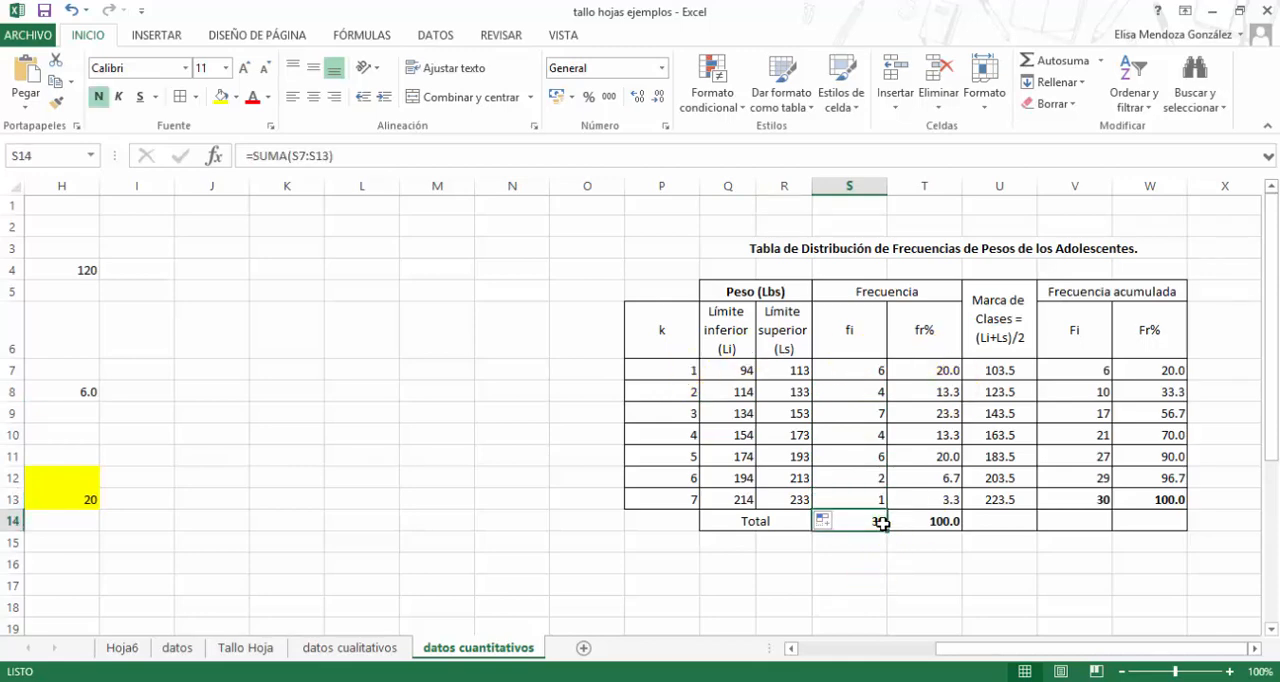
pyautogui.click(873, 522)
pyautogui.moveTo(904, 681)
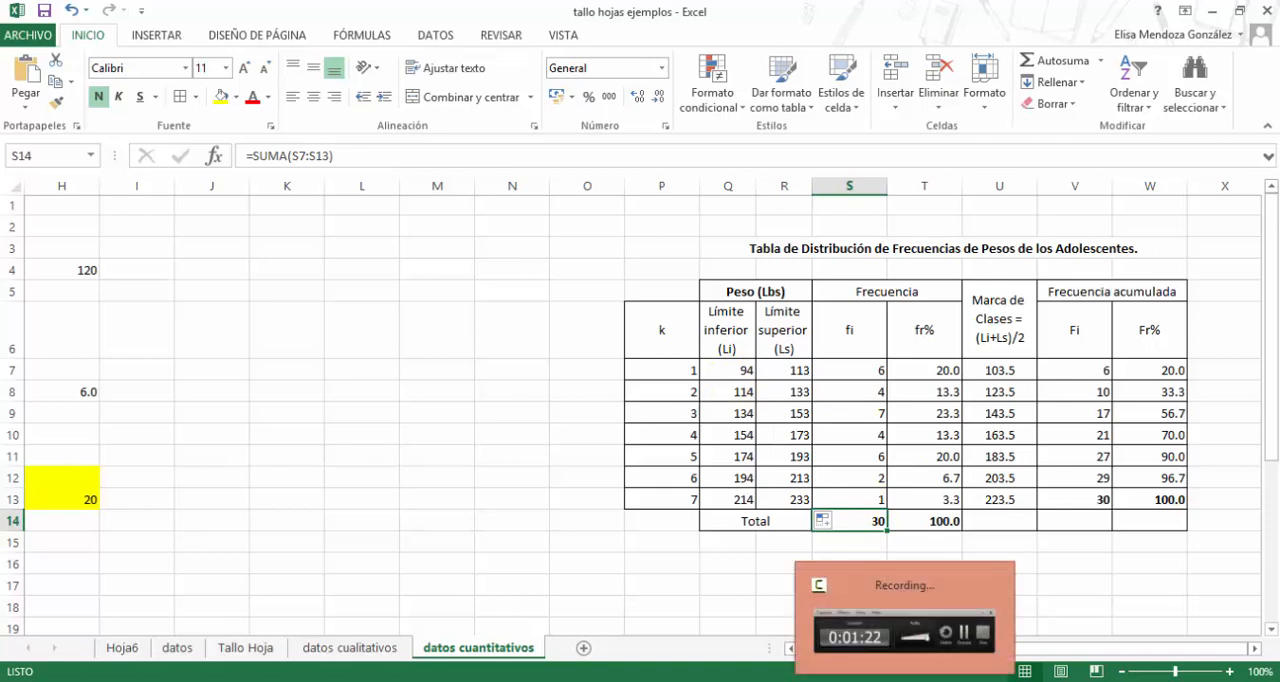
# - Examine the relative frequency formulas under fr% for classes 1 and 2, in T7 and T8
pyautogui.click(943, 372)
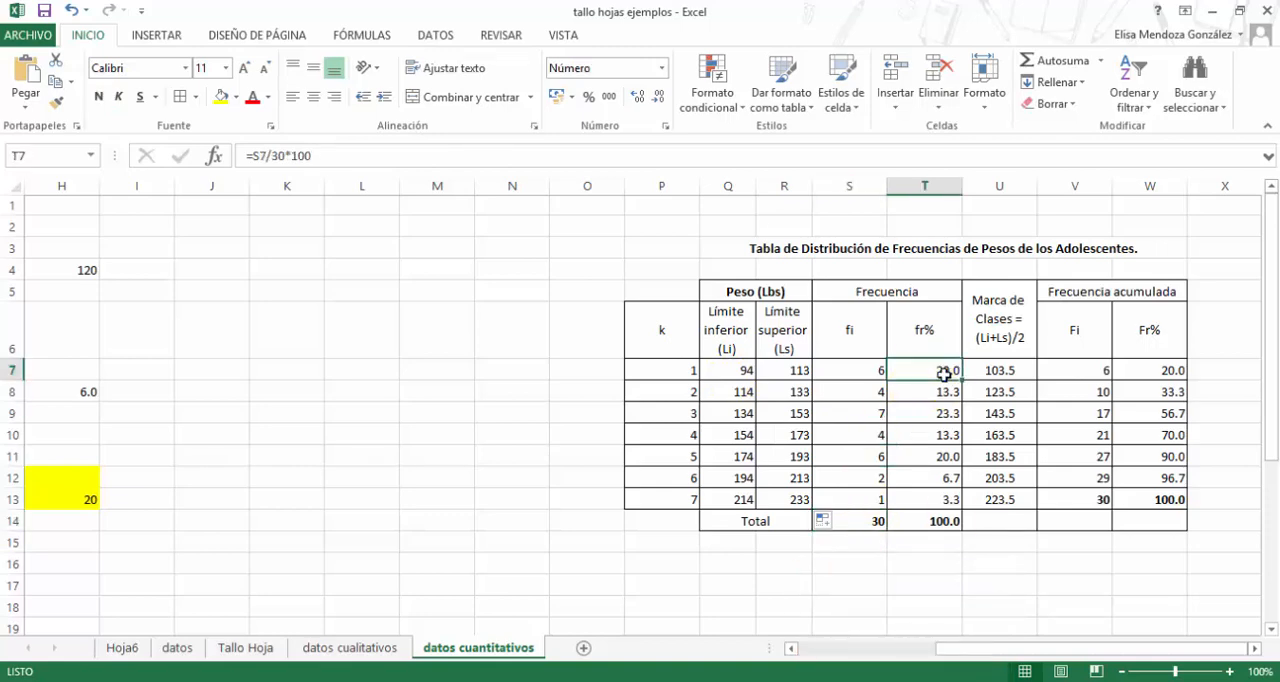
pyautogui.click(943, 372)
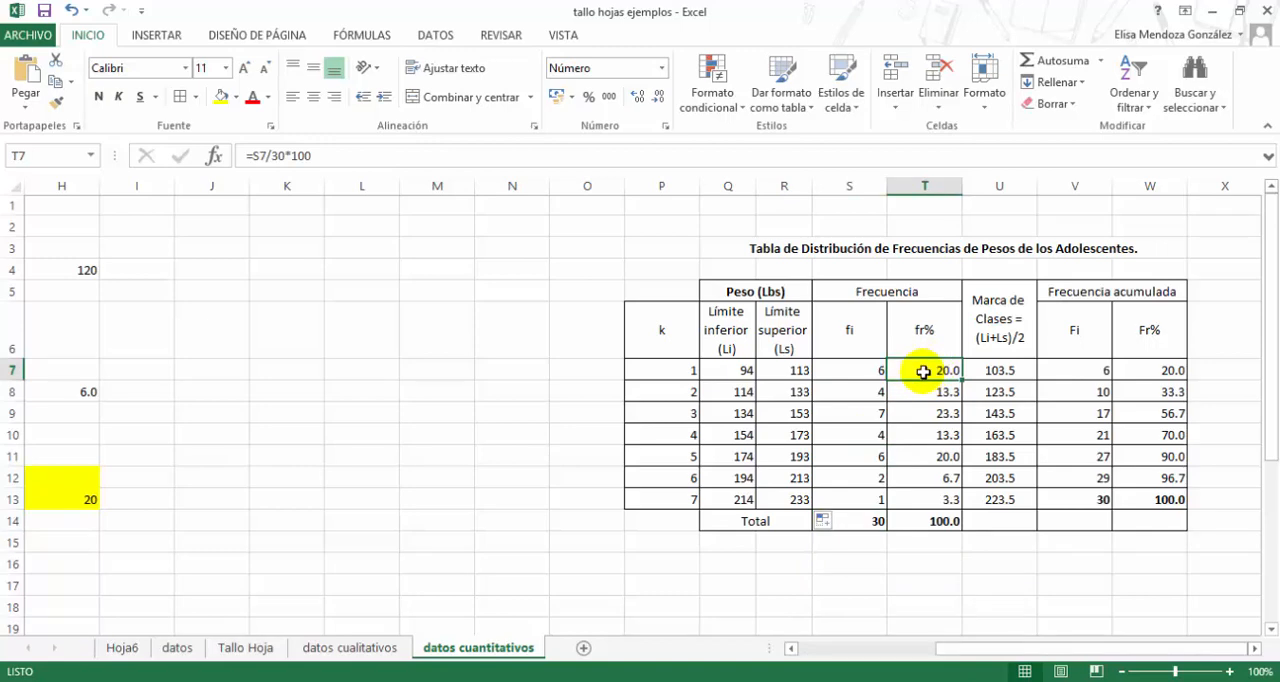
pyautogui.click(1255, 648)
pyautogui.click(1255, 648)
pyautogui.click(1255, 648)
pyautogui.click(1255, 648)
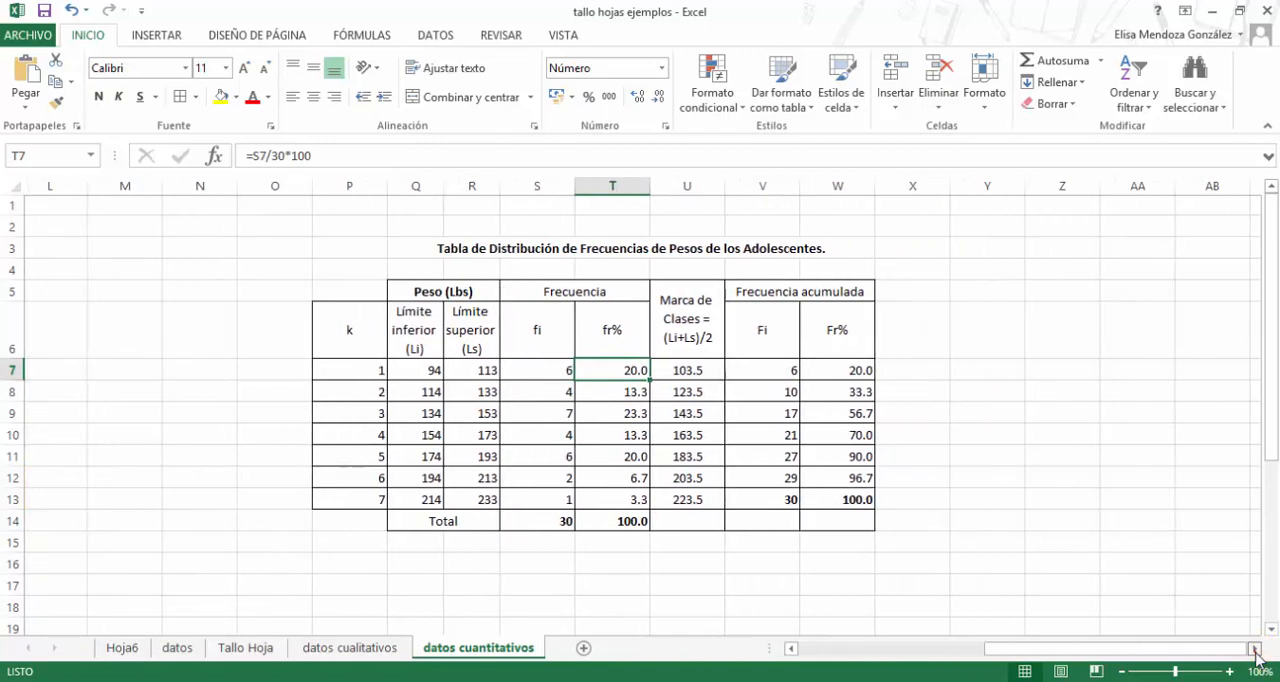
pyautogui.click(1255, 648)
pyautogui.click(1255, 648)
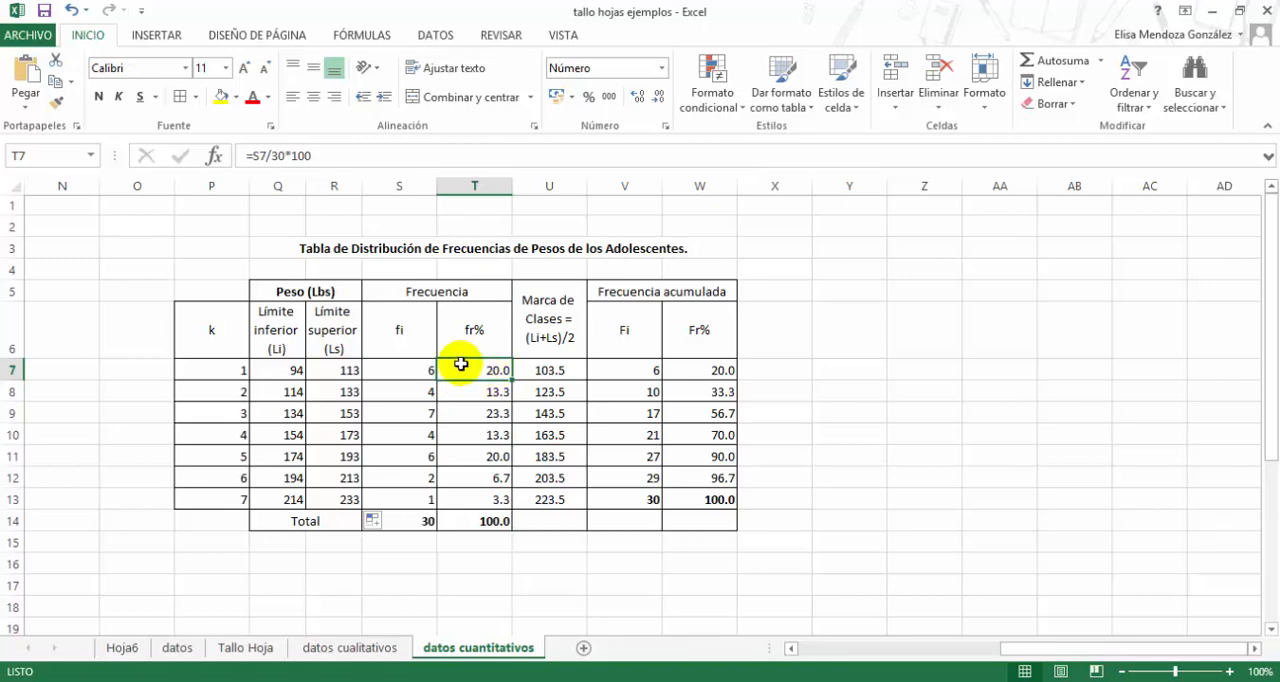
pyautogui.doubleClick(470, 370)
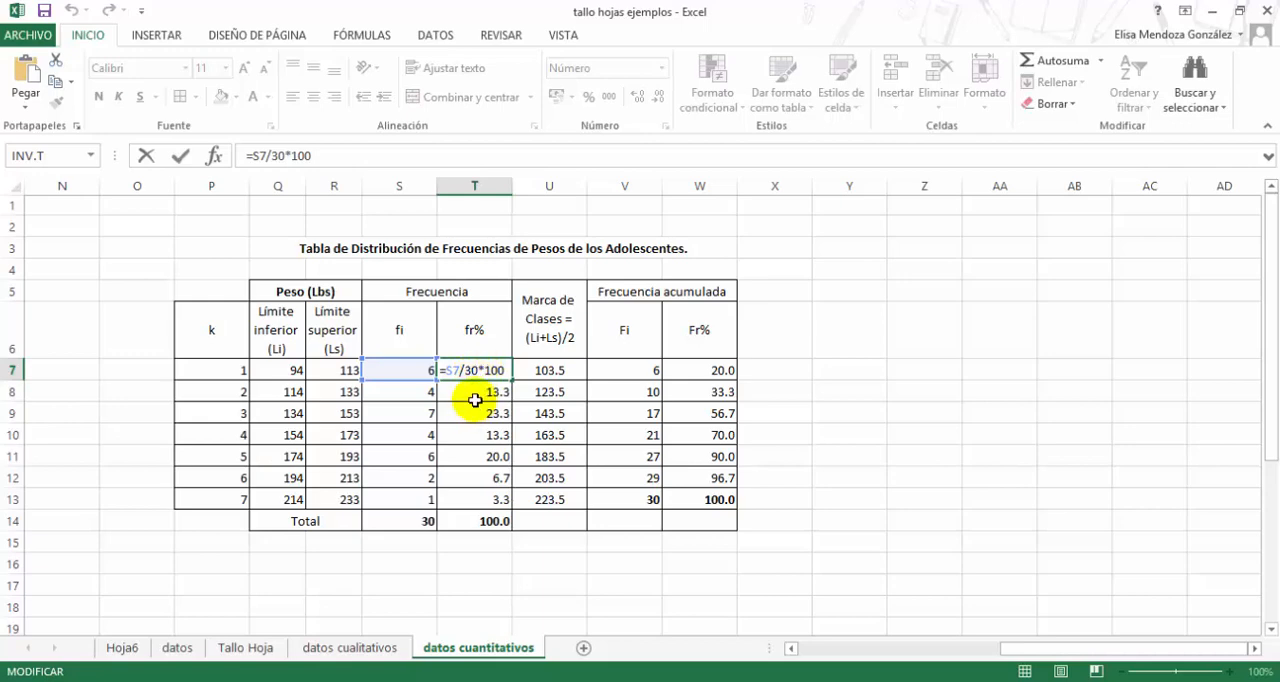
pyautogui.press('Return')
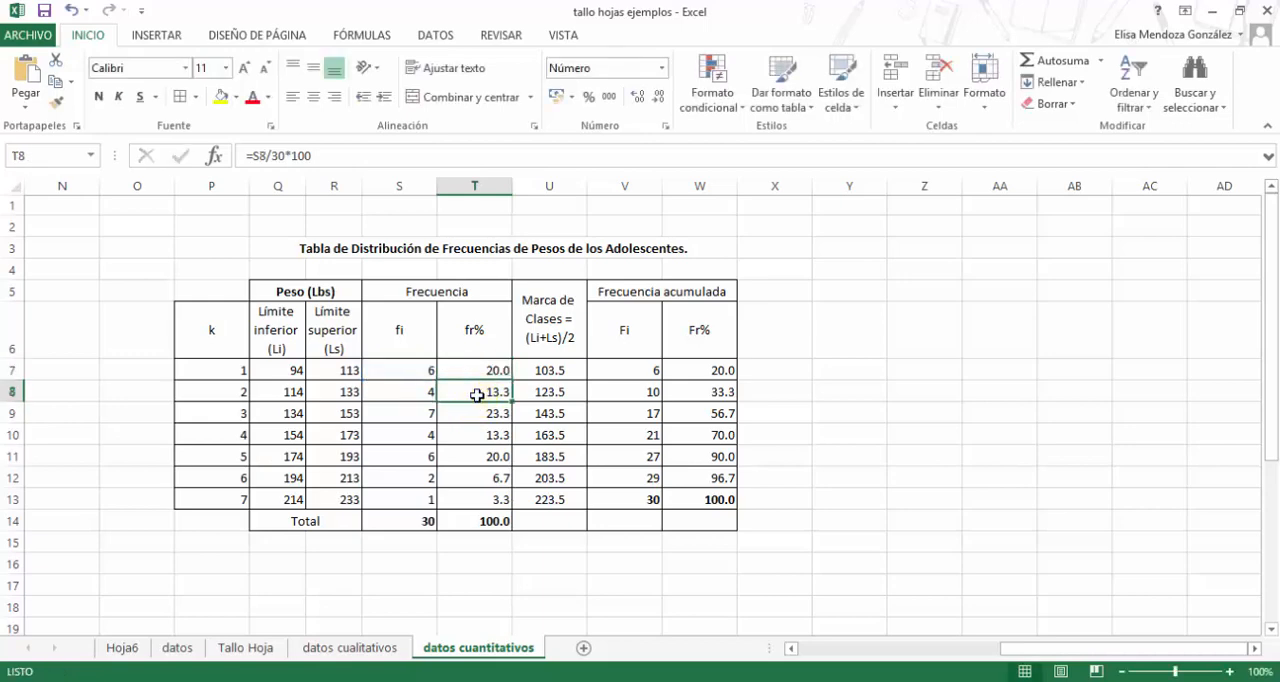
pyautogui.doubleClick(478, 392)
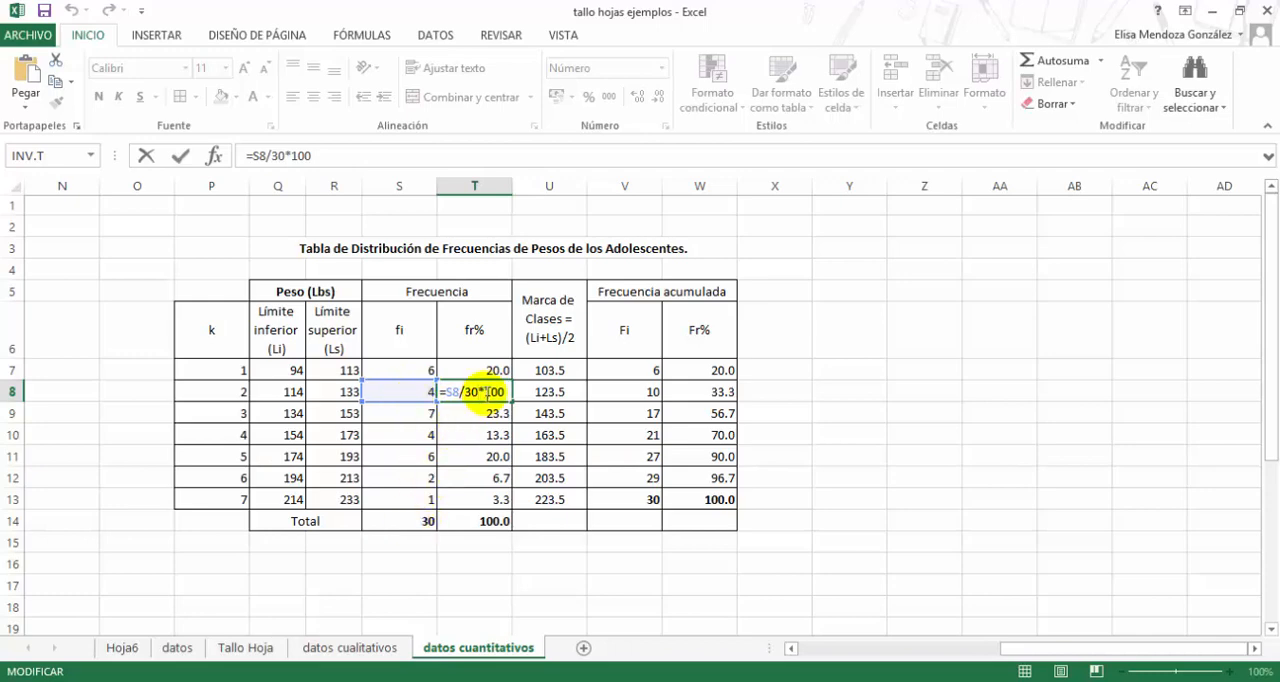
pyautogui.press('Return')
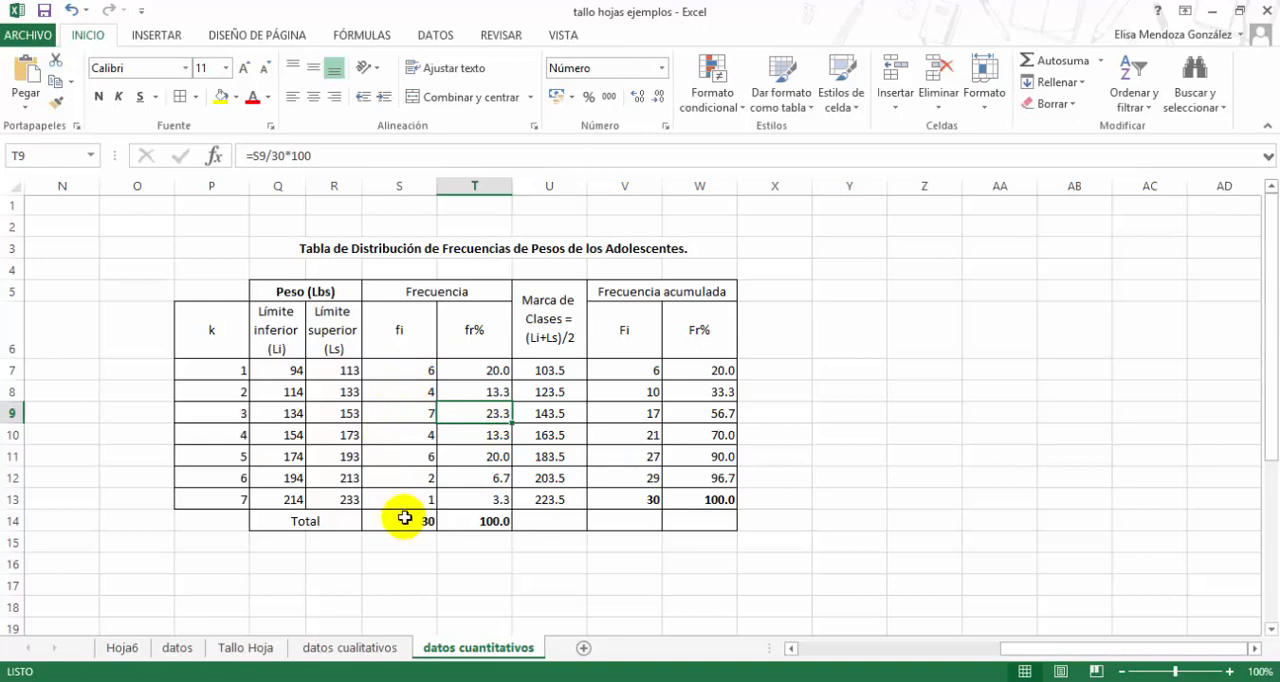
# - Clear the class marks of classes 2 to 7 in U8:U13, keeping the class 1 mark in U7
pyautogui.click(554, 369)
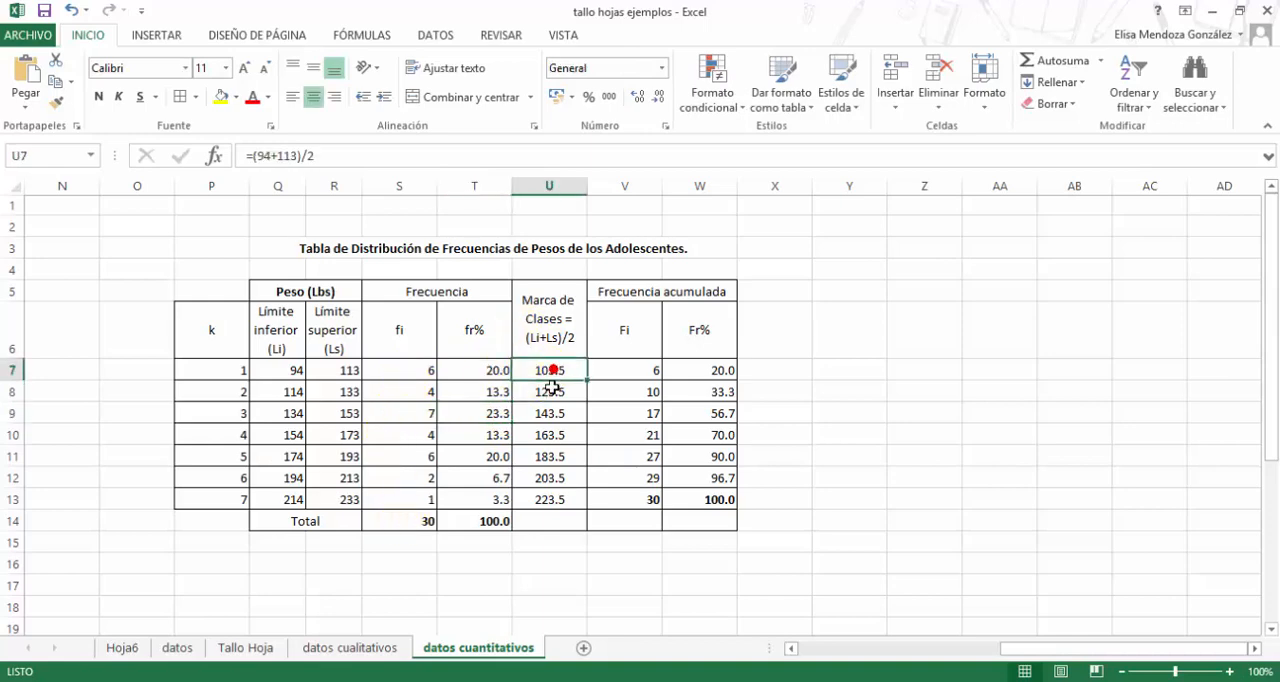
pyautogui.moveTo(552, 387); pyautogui.dragTo(548, 502)
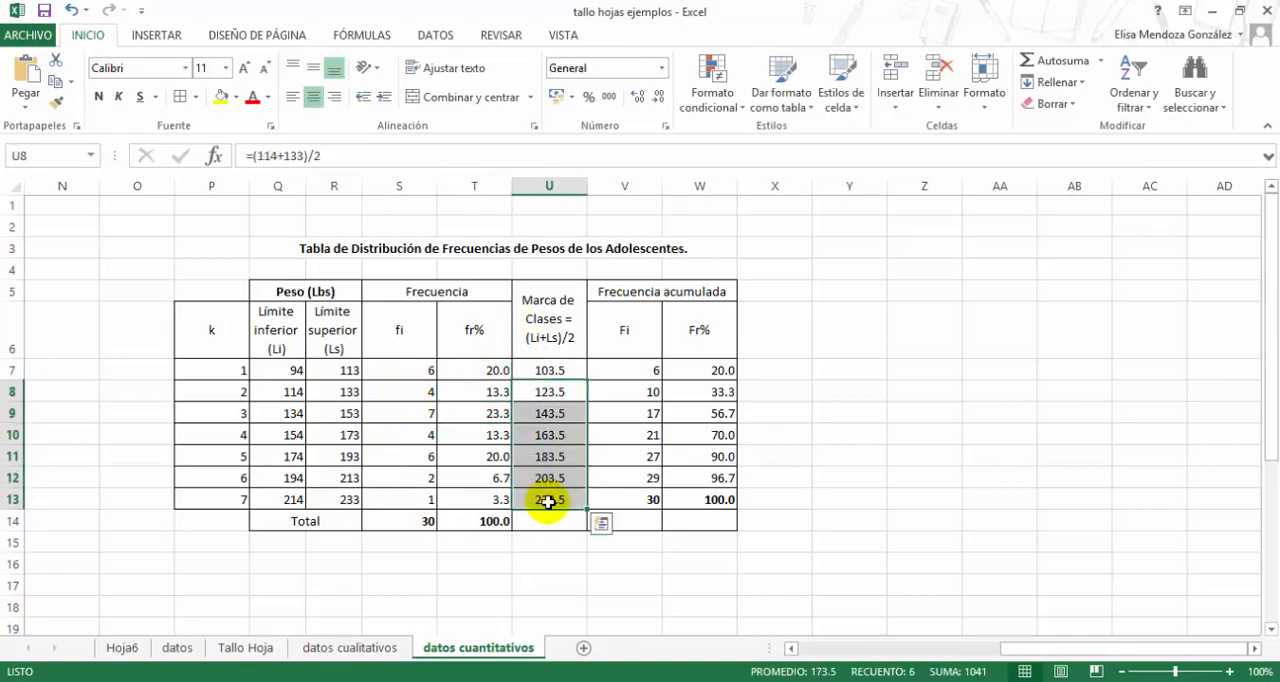
pyautogui.press('Delete')
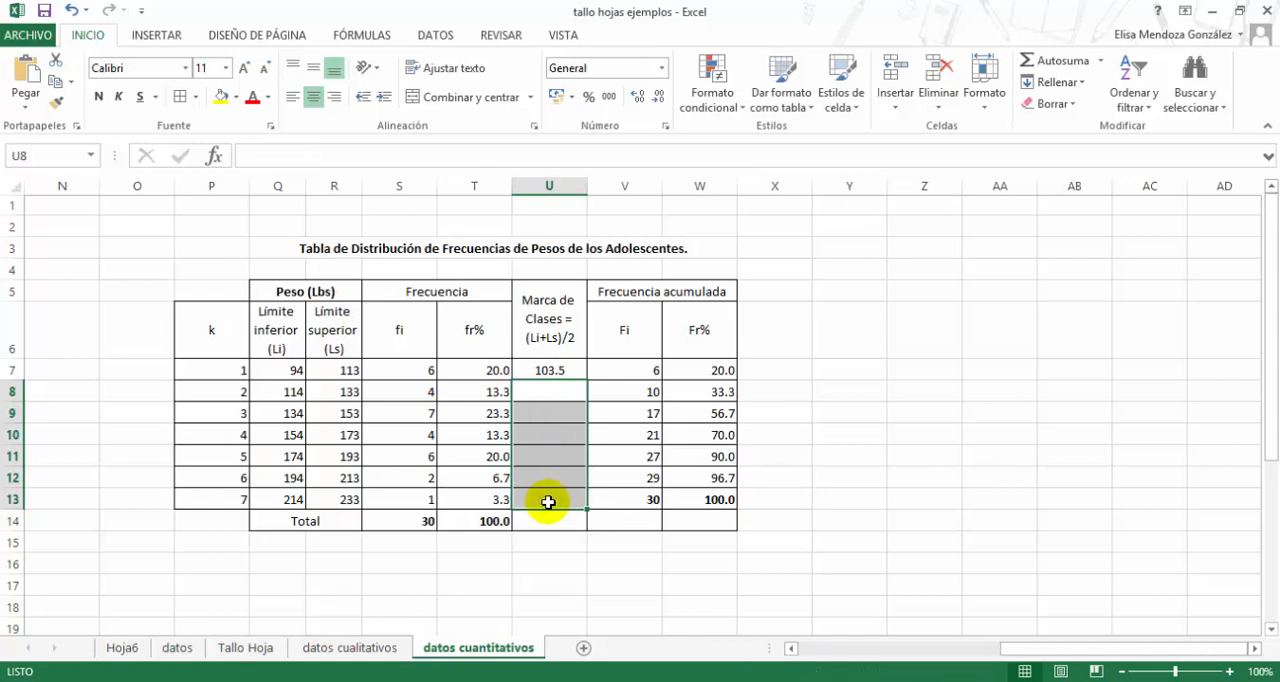
# - Examine the class mark formula of class 1 in U7 and leave it as is
pyautogui.click(553, 375)
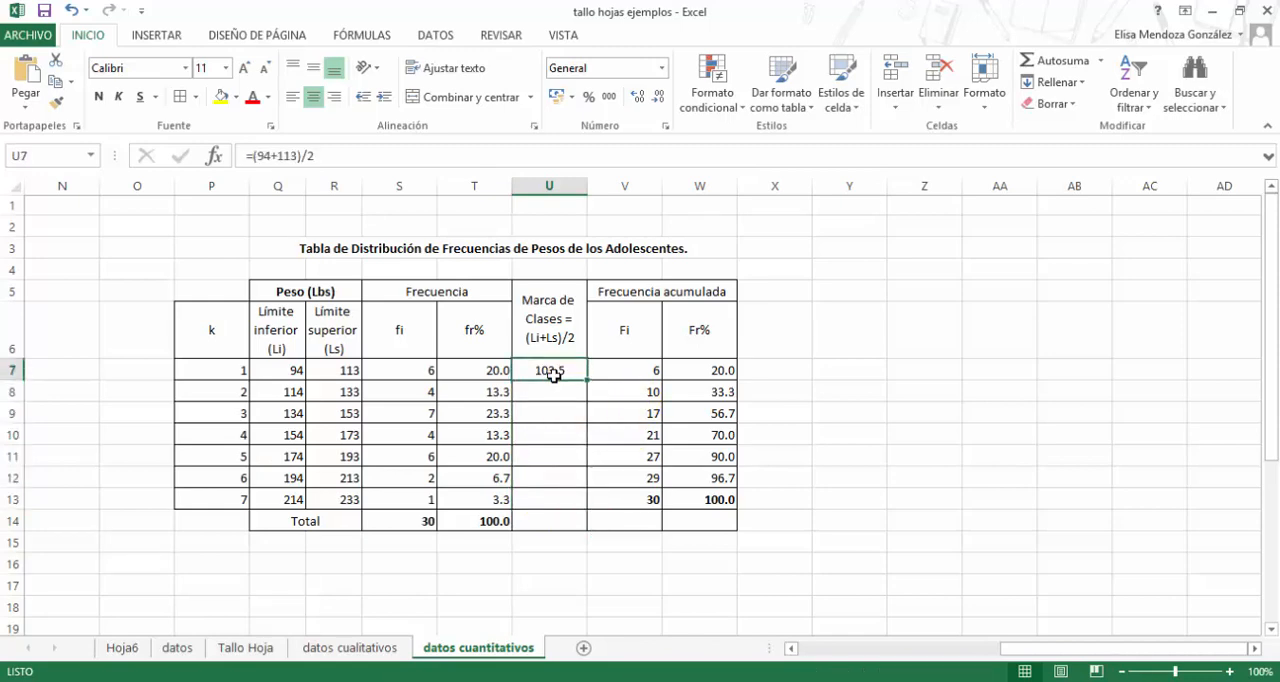
pyautogui.doubleClick(555, 374)
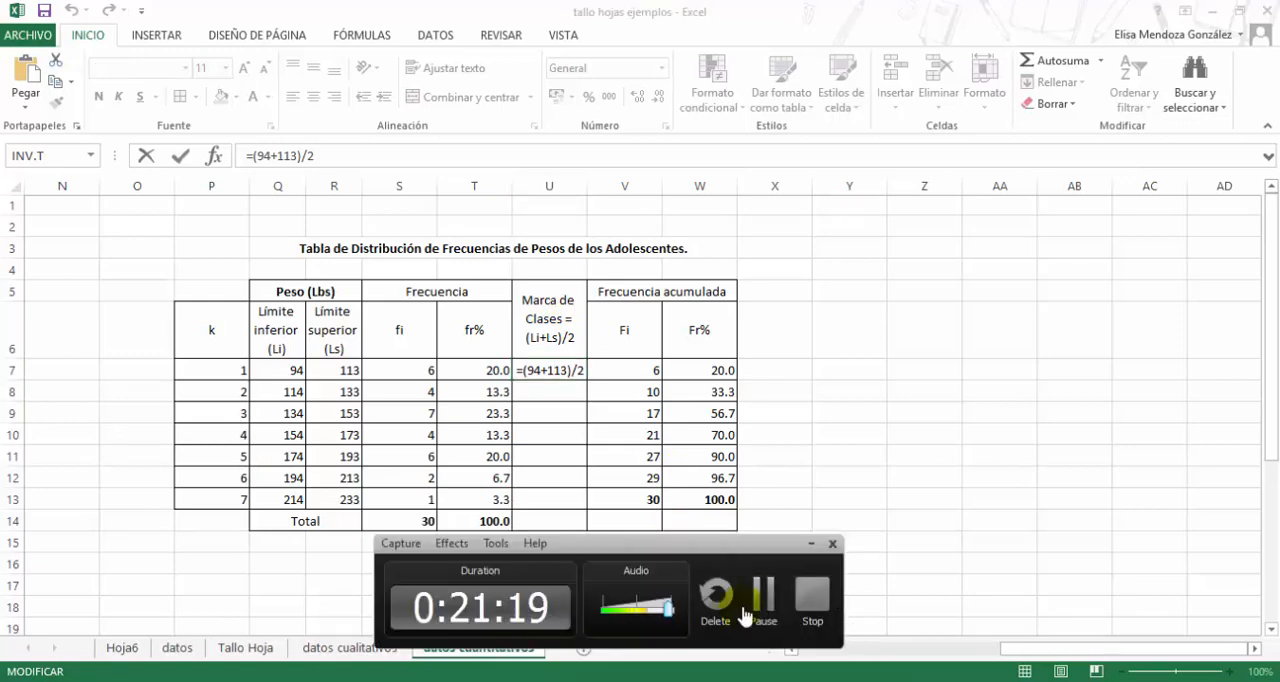
pyautogui.click(760, 598)
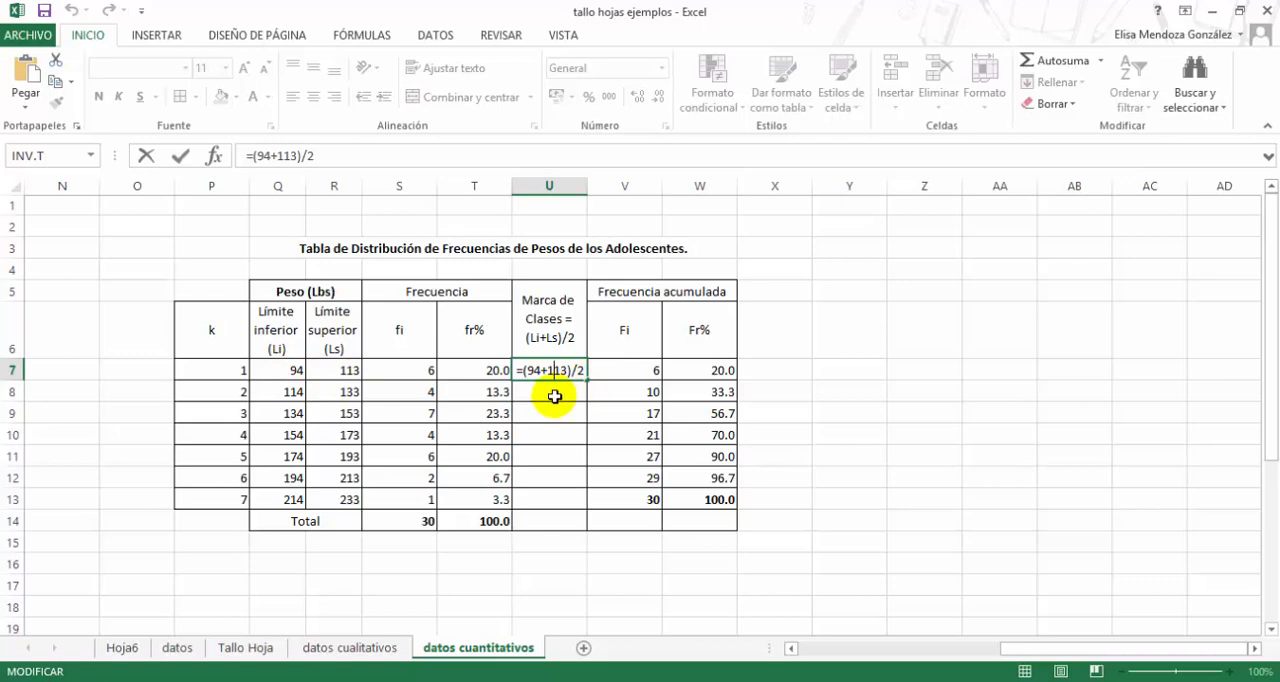
pyautogui.press('Return')
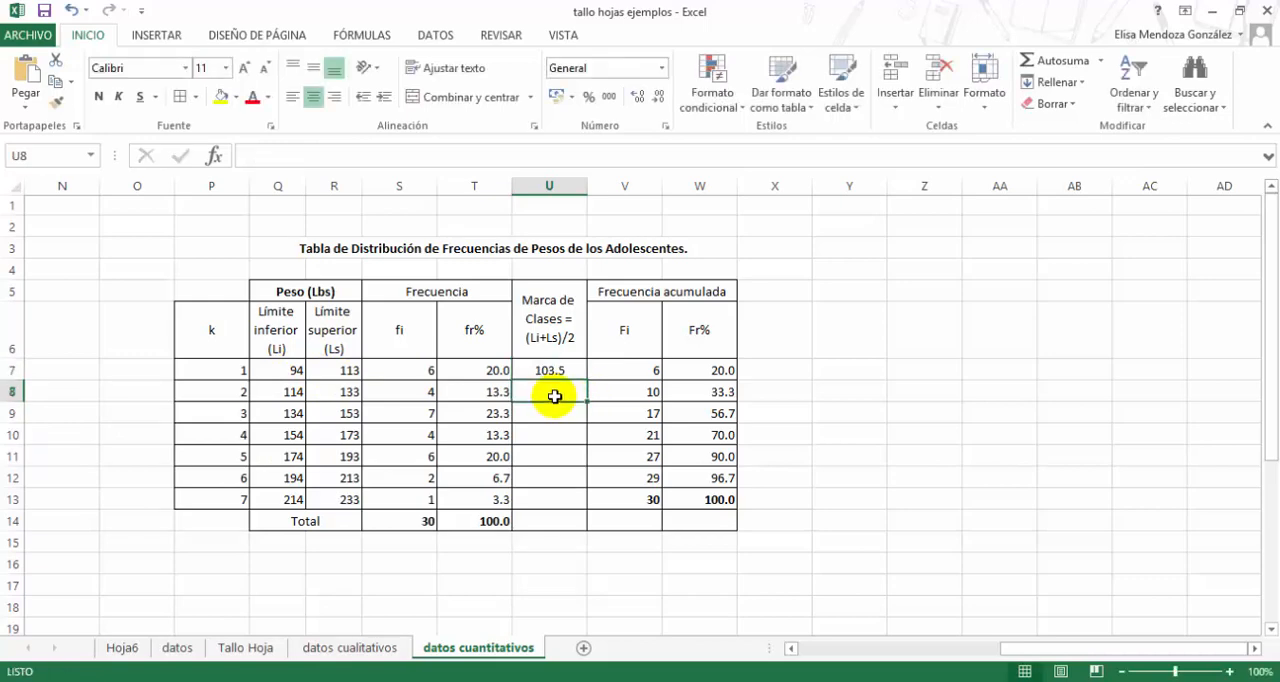
pyautogui.press('Up')
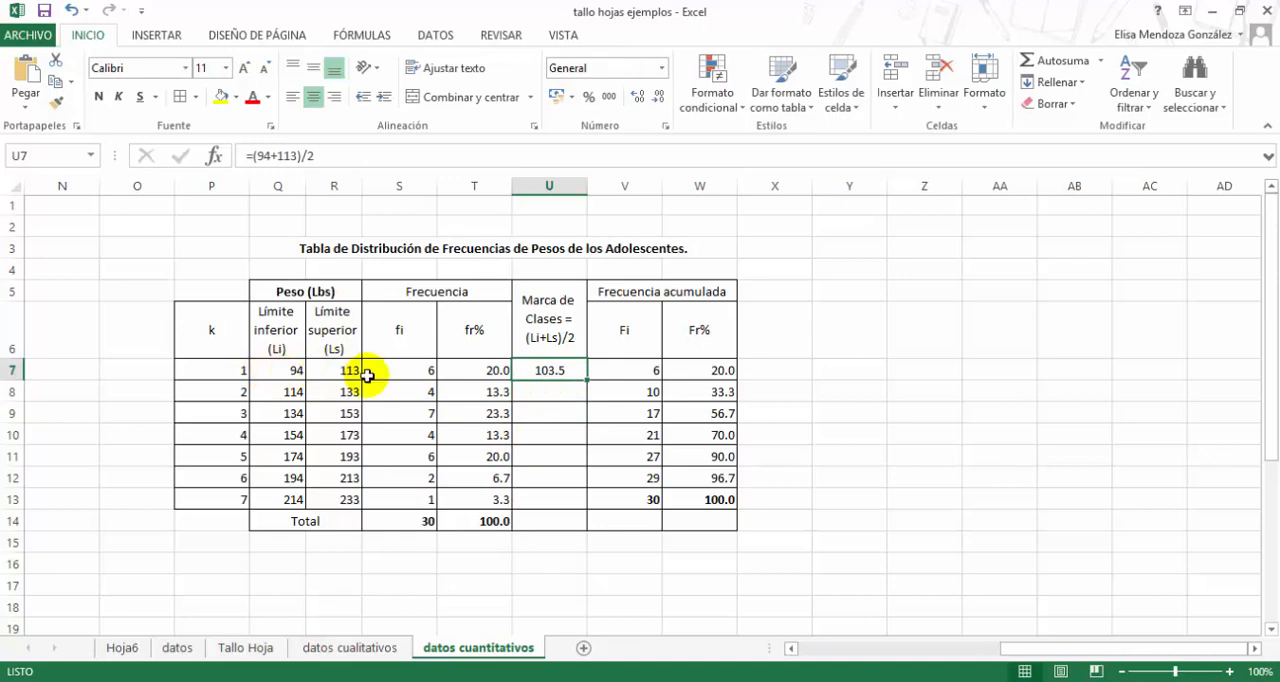
# - Calculate the class 2 mark in U8 with =(Q8+R8)/2 and fill the formula down to U13
pyautogui.click(527, 393)
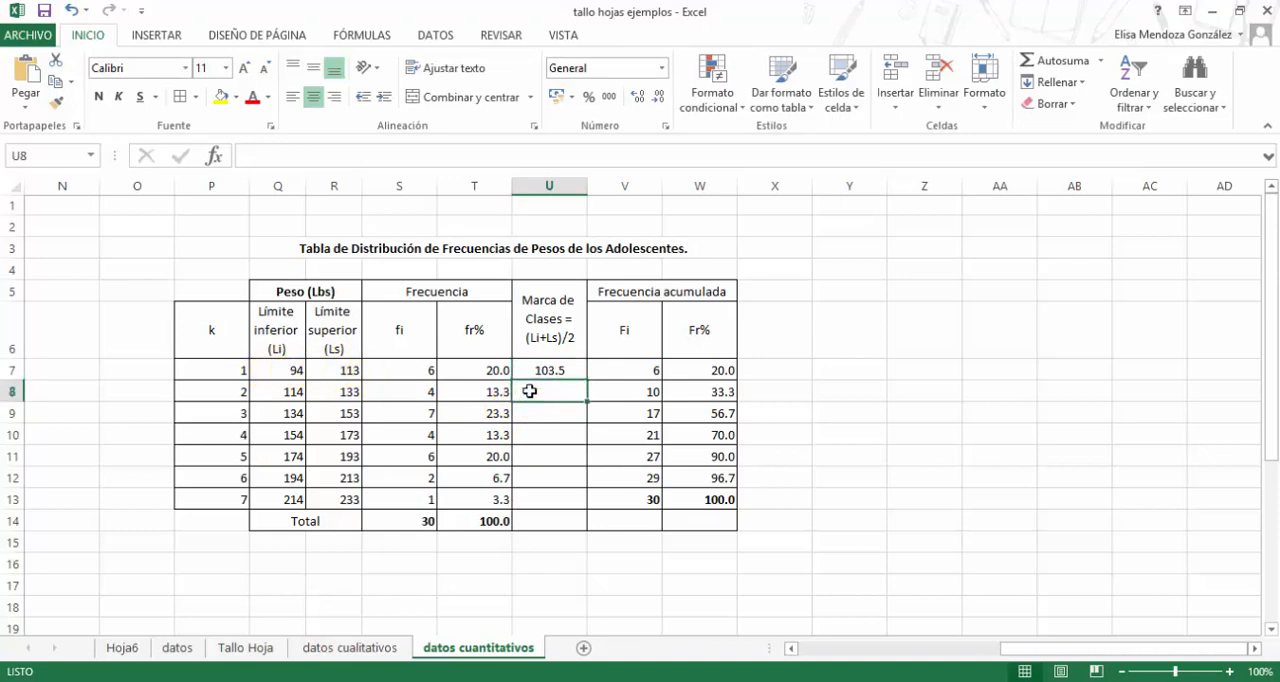
pyautogui.write('=')
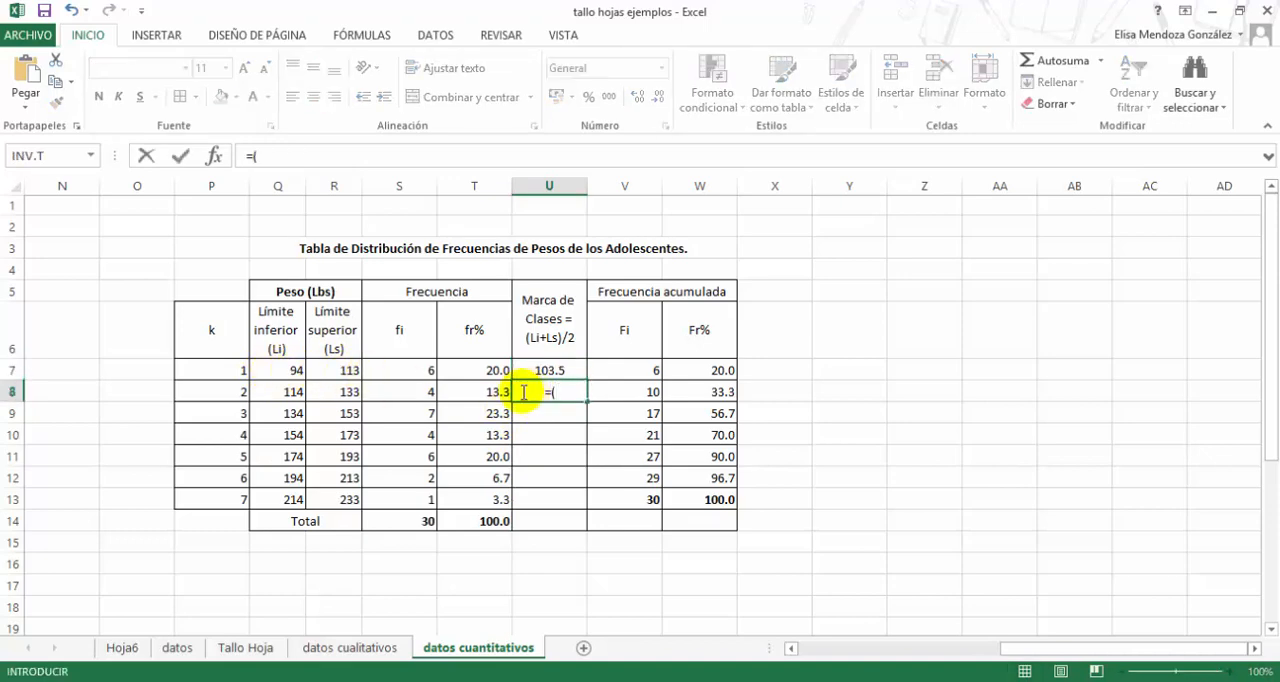
pyautogui.write('(')
pyautogui.click(281, 393)
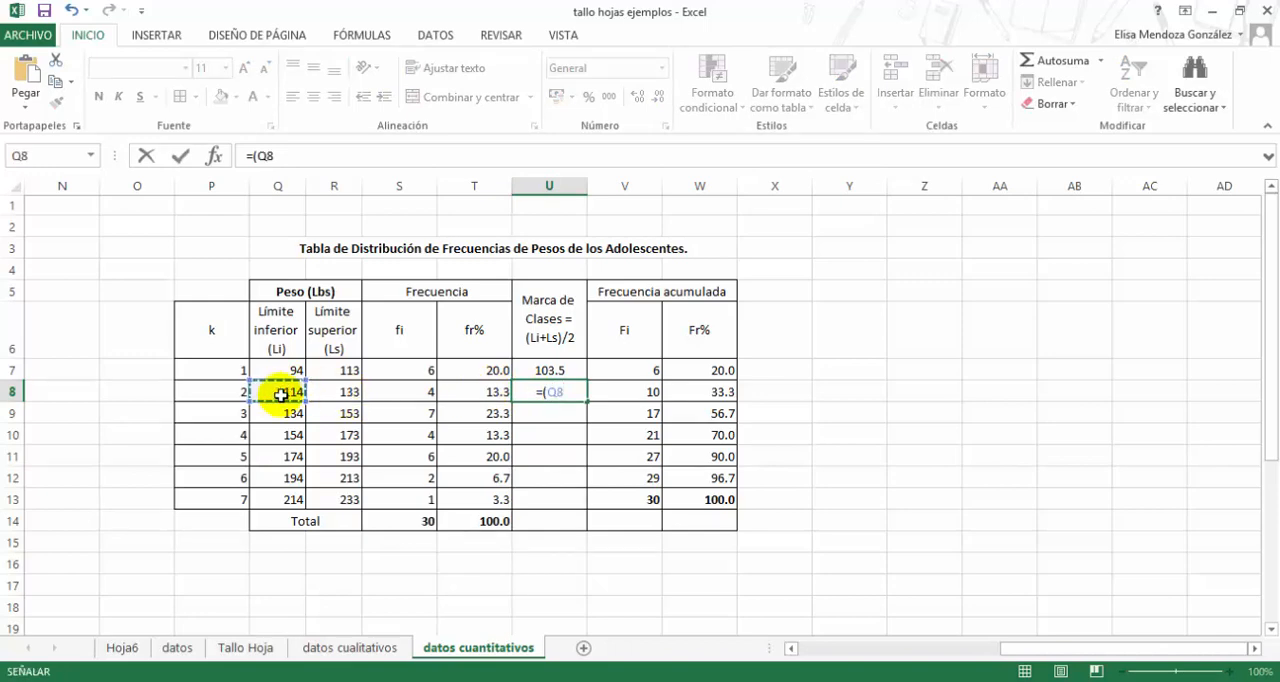
pyautogui.write('+')
pyautogui.click(325, 393)
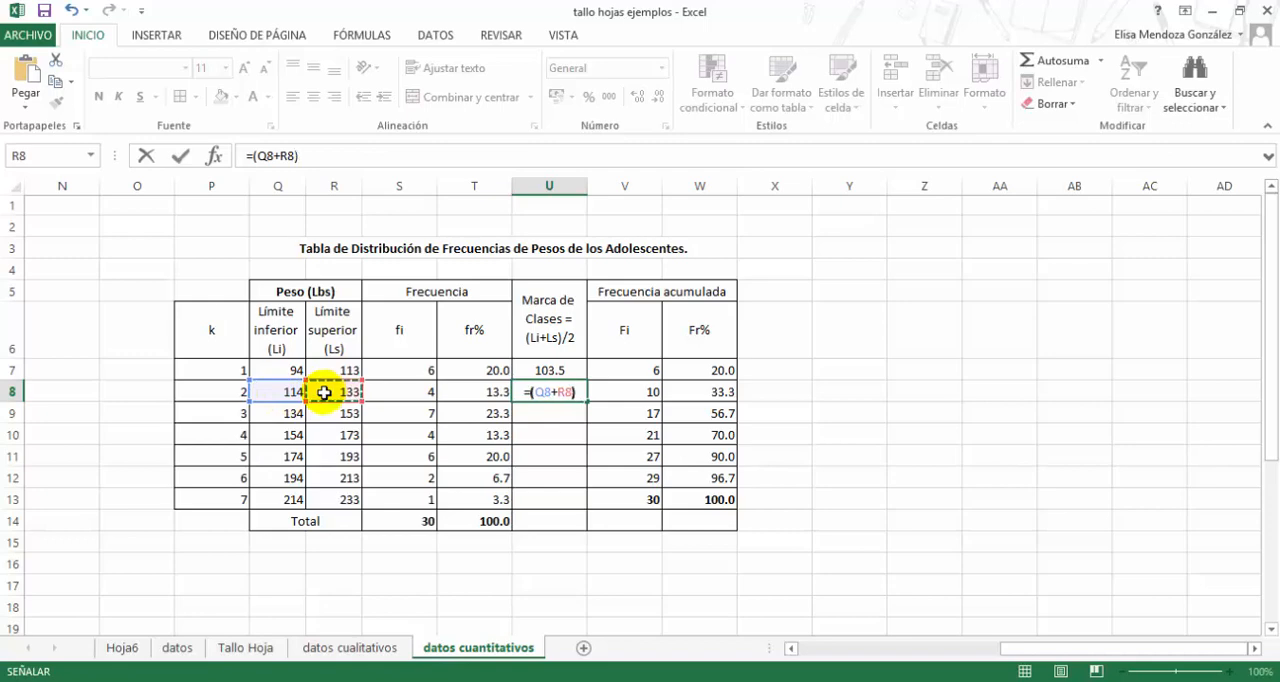
pyautogui.write(')')
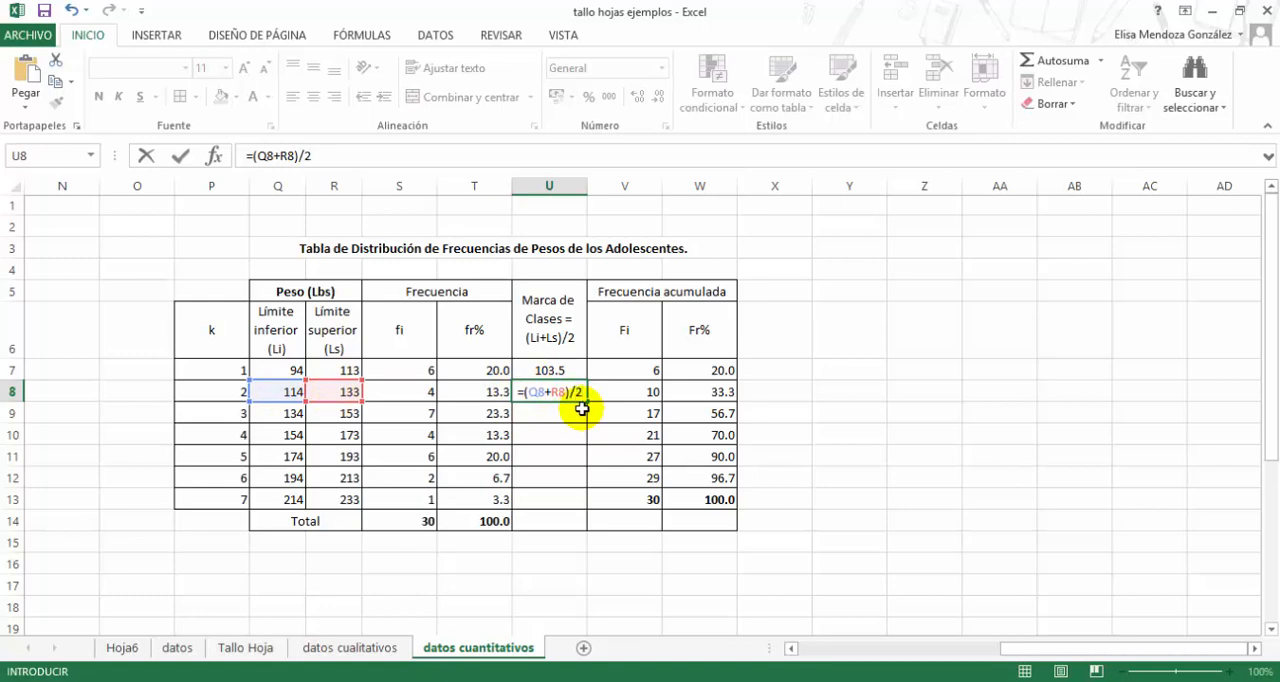
pyautogui.write('/2')
pyautogui.press('Return')
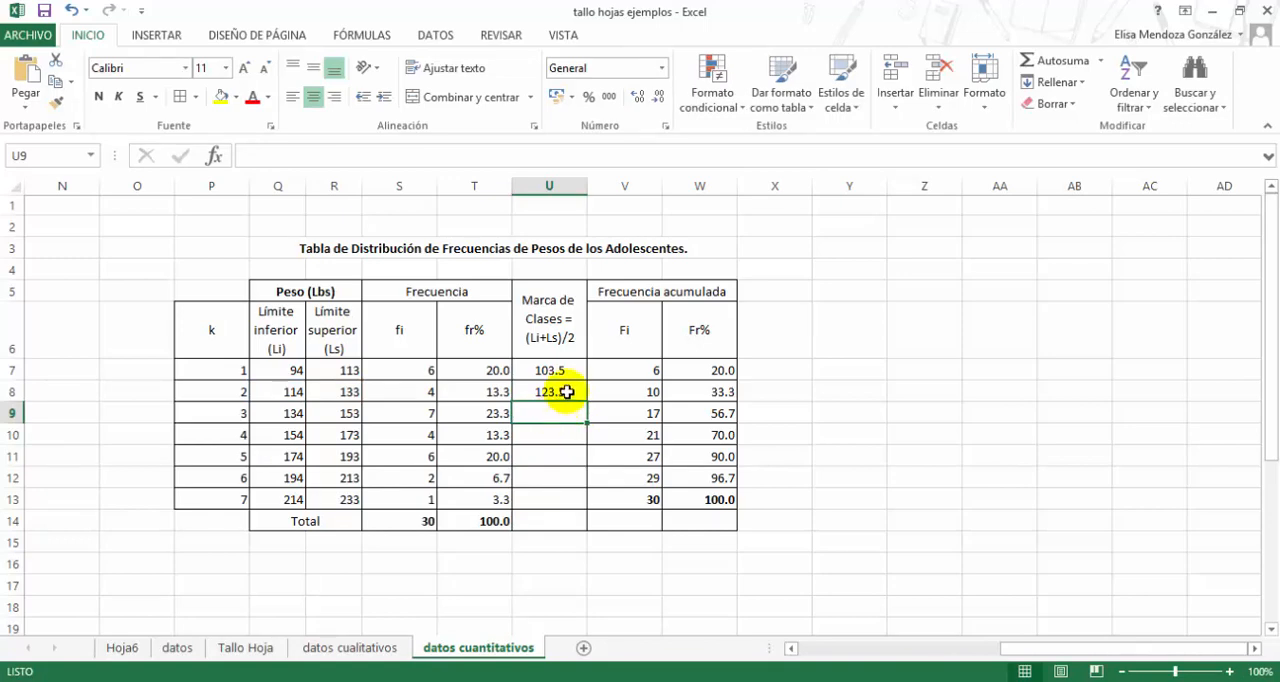
pyautogui.click(567, 391)
pyautogui.moveTo(589, 404); pyautogui.dragTo(572, 511)
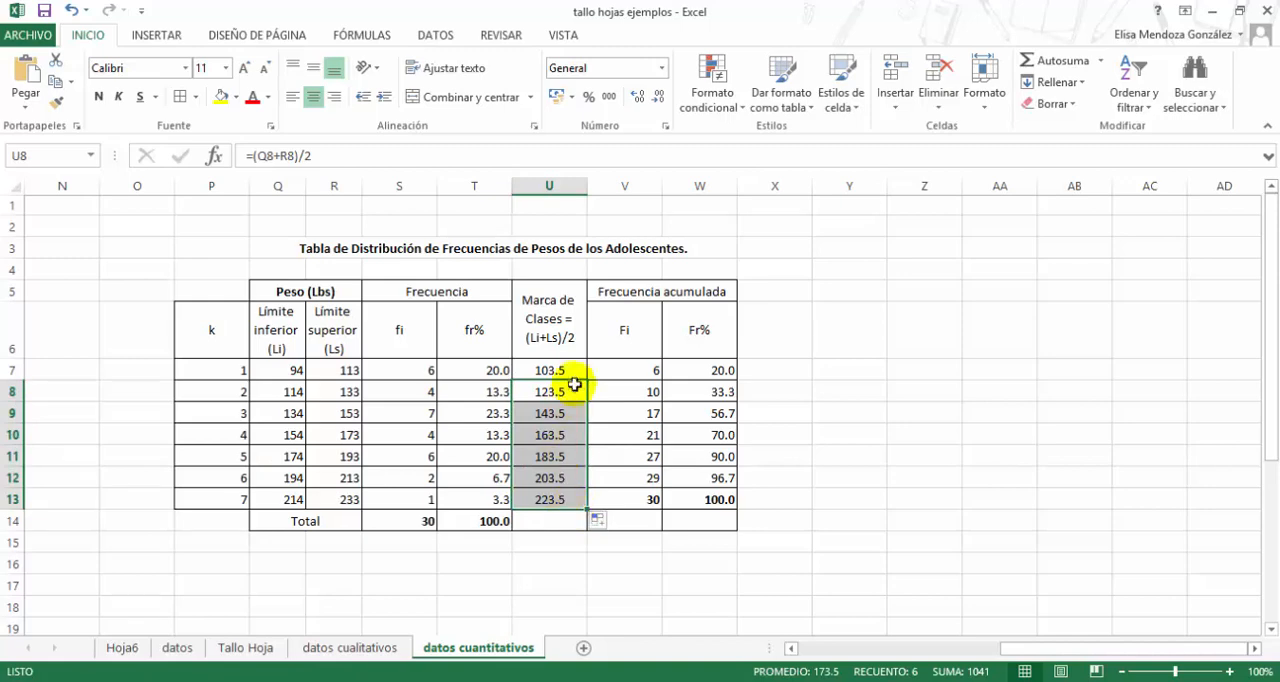
# - Check the class 7 mark formula in U13 against its lower and upper limits in Q13:R13
pyautogui.click(544, 502)
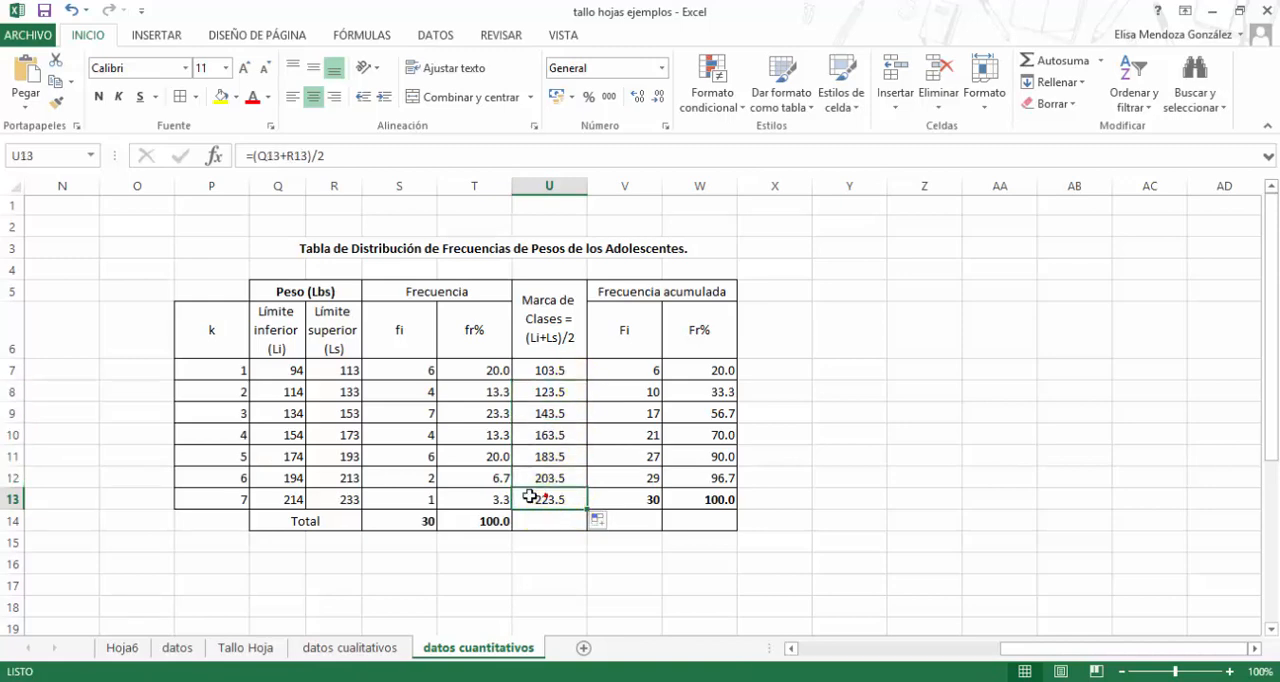
pyautogui.moveTo(288, 500); pyautogui.dragTo(322, 497)
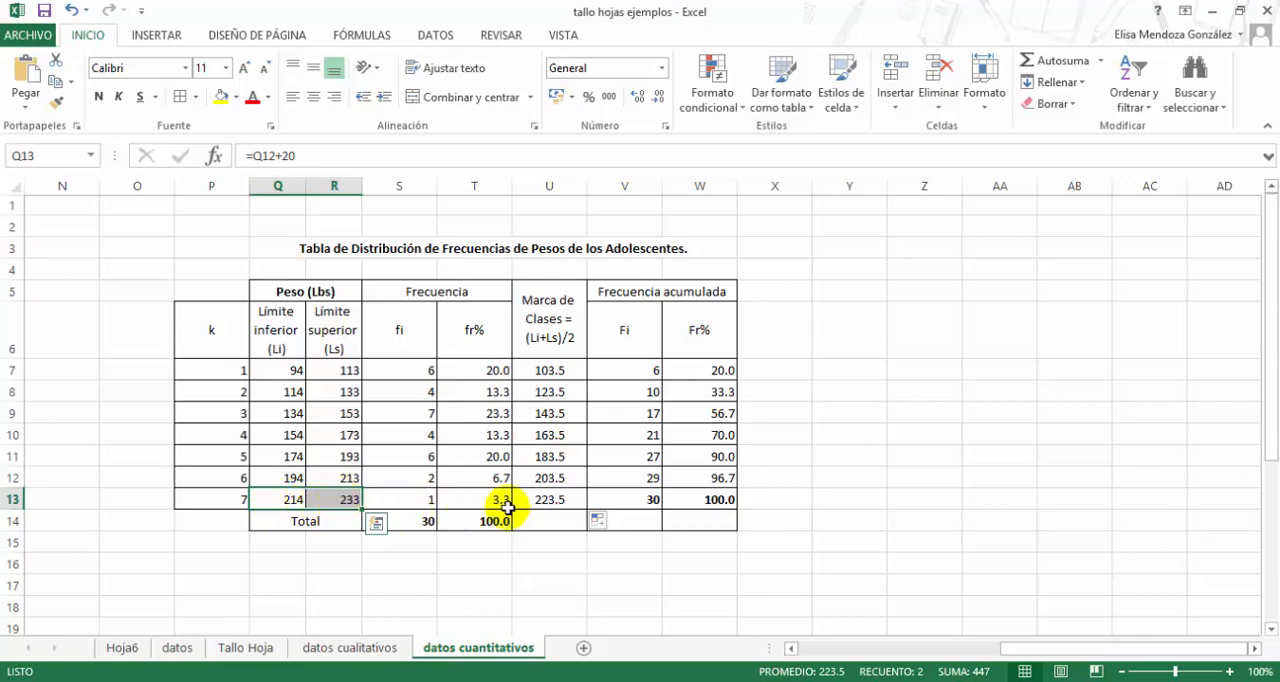
pyautogui.click(550, 500)
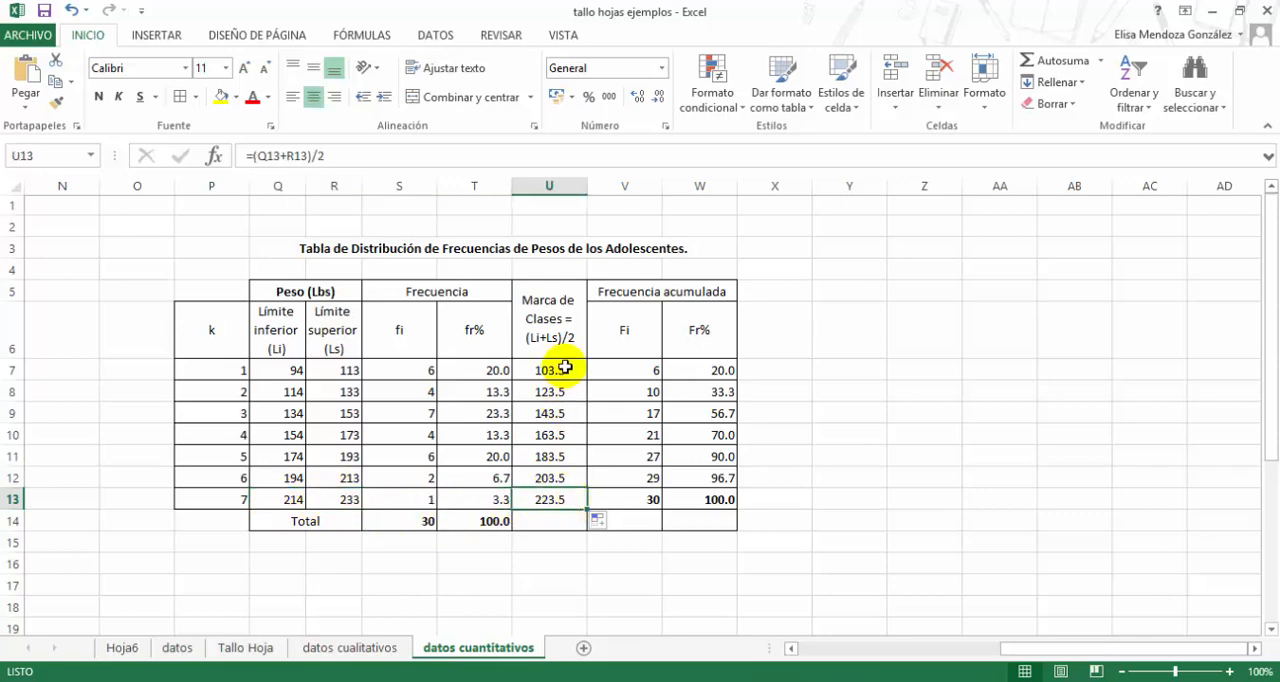
# - Review the class marks in U7:U13, comparing the consecutive marks of classes 1 to 3
pyautogui.moveTo(568, 369); pyautogui.dragTo(568, 497)
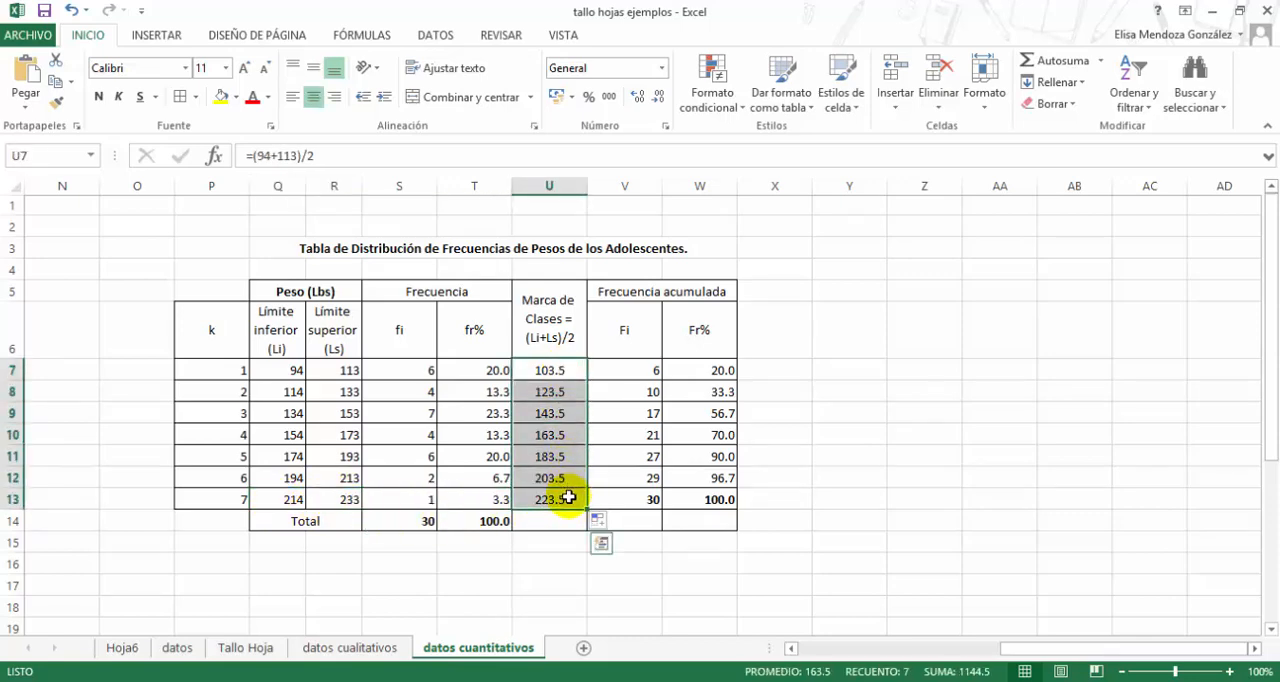
pyautogui.click(547, 396)
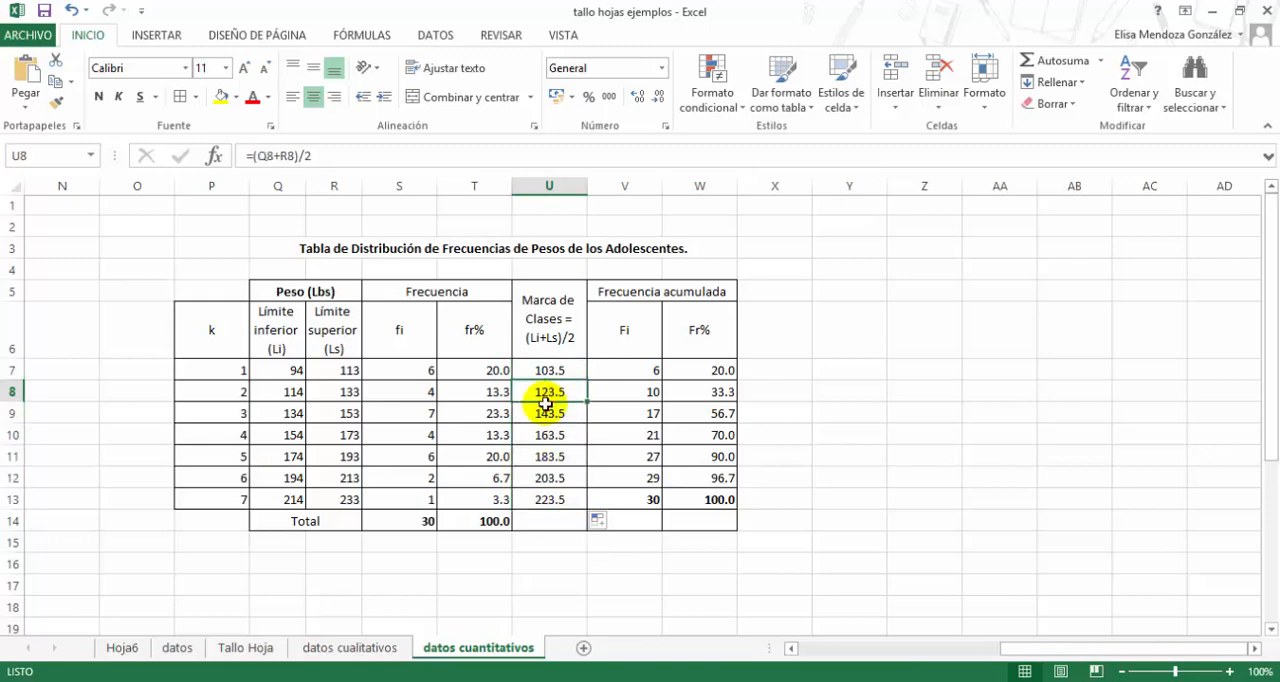
pyautogui.click(532, 370)
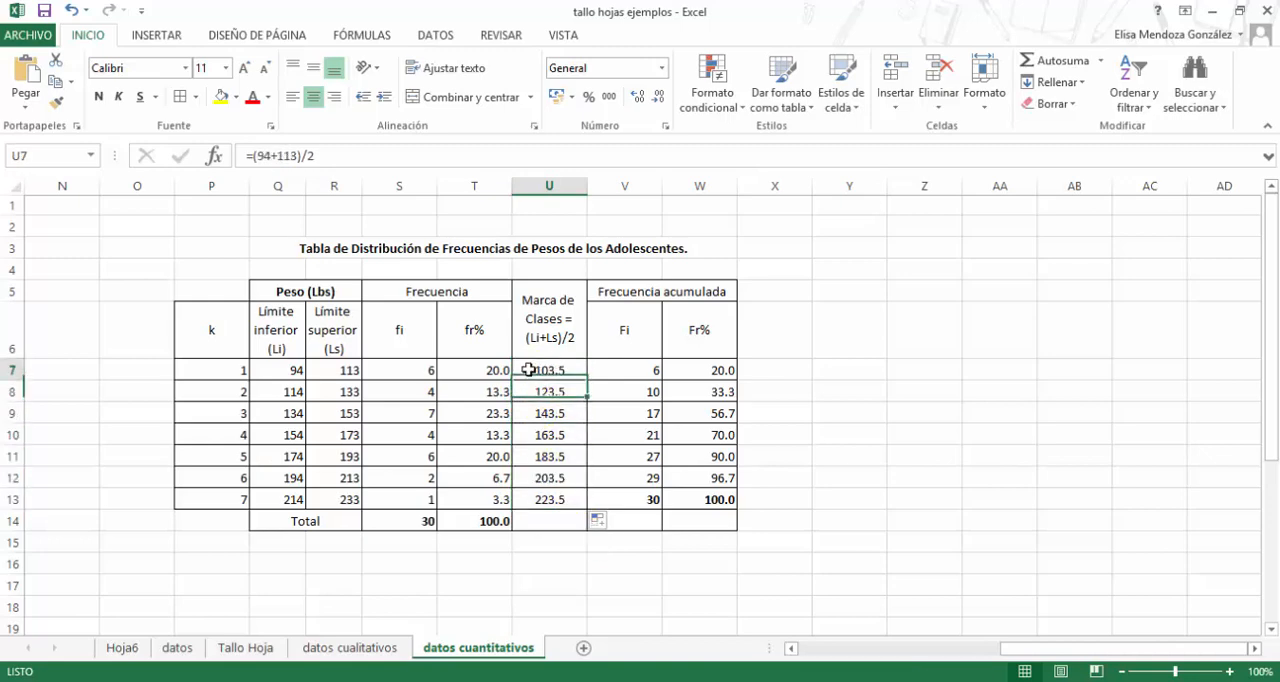
pyautogui.click(529, 395)
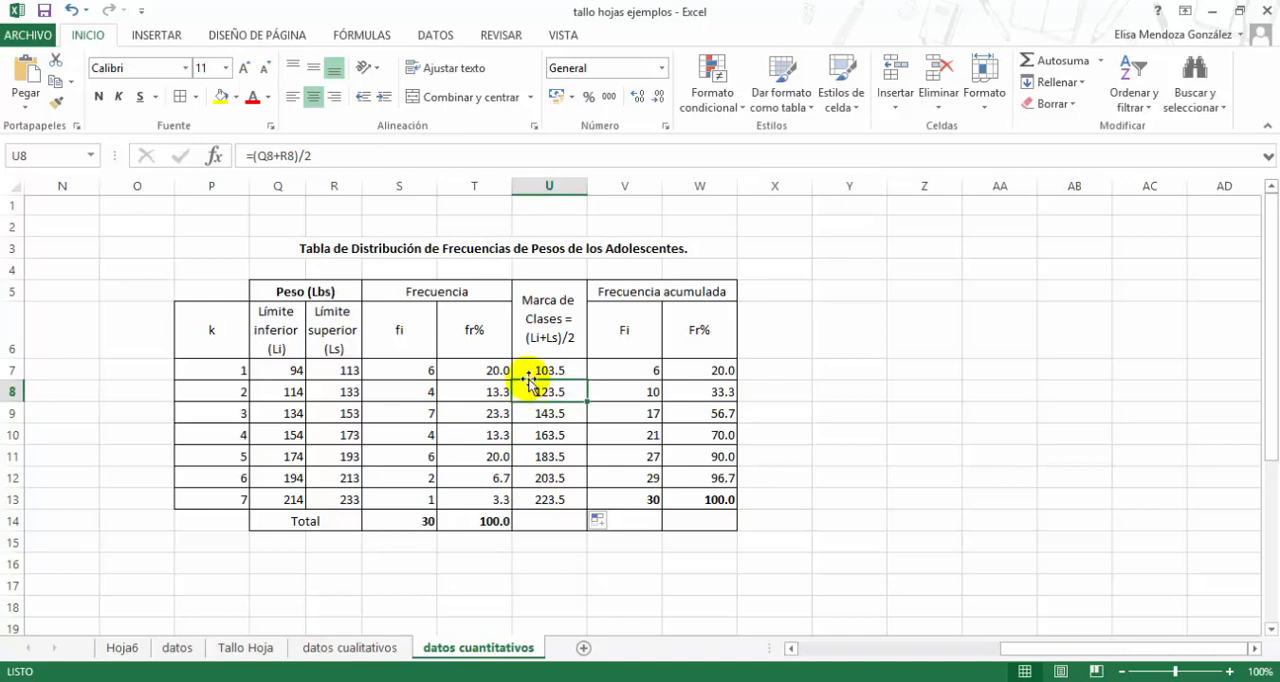
pyautogui.click(532, 372)
pyautogui.click(531, 389)
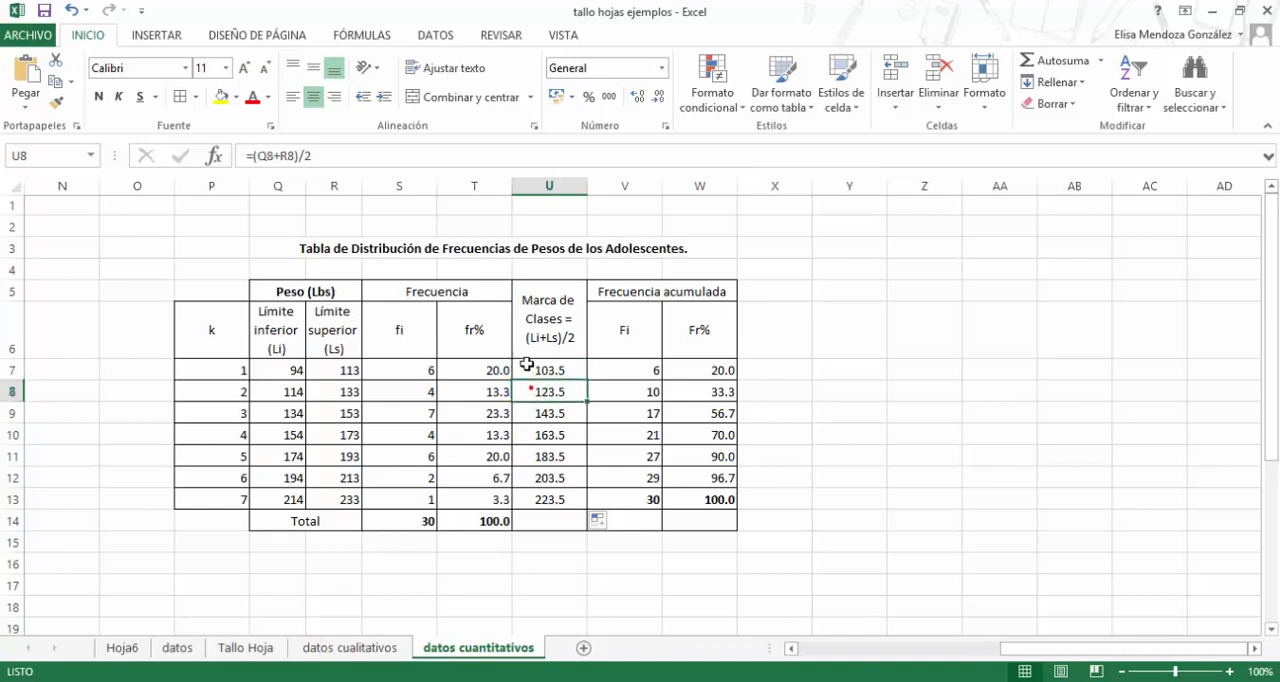
pyautogui.click(529, 366)
pyautogui.click(527, 392)
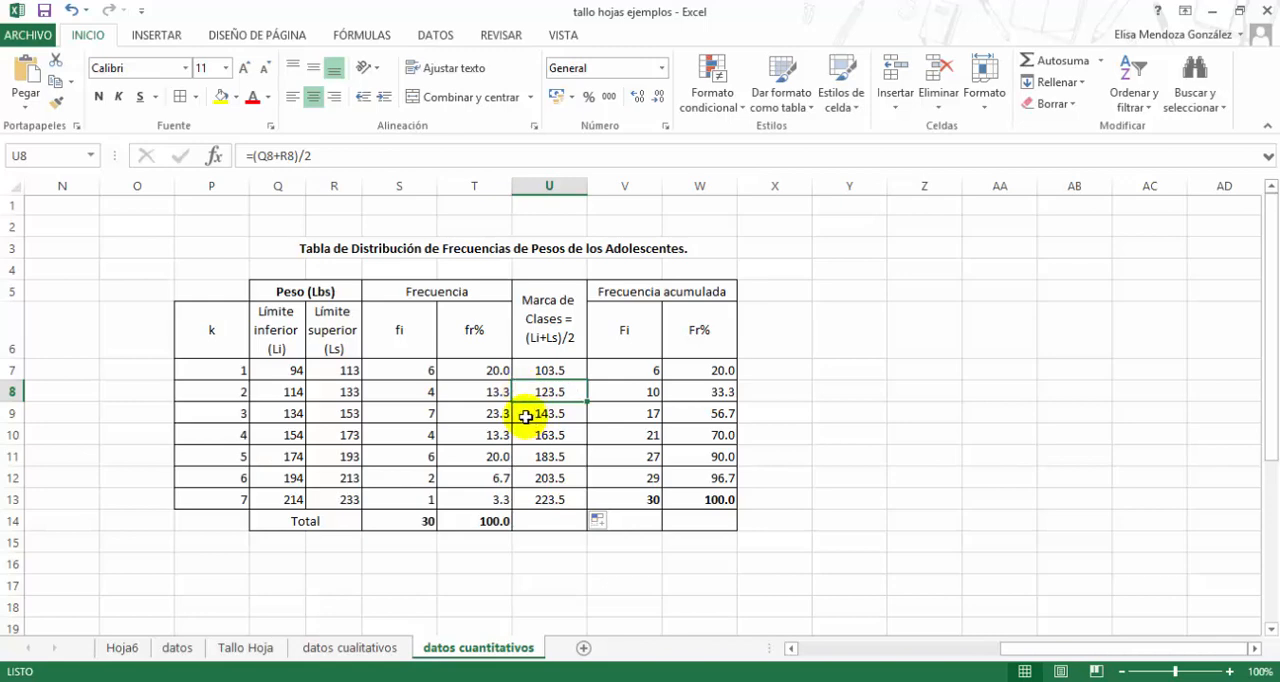
pyautogui.click(526, 416)
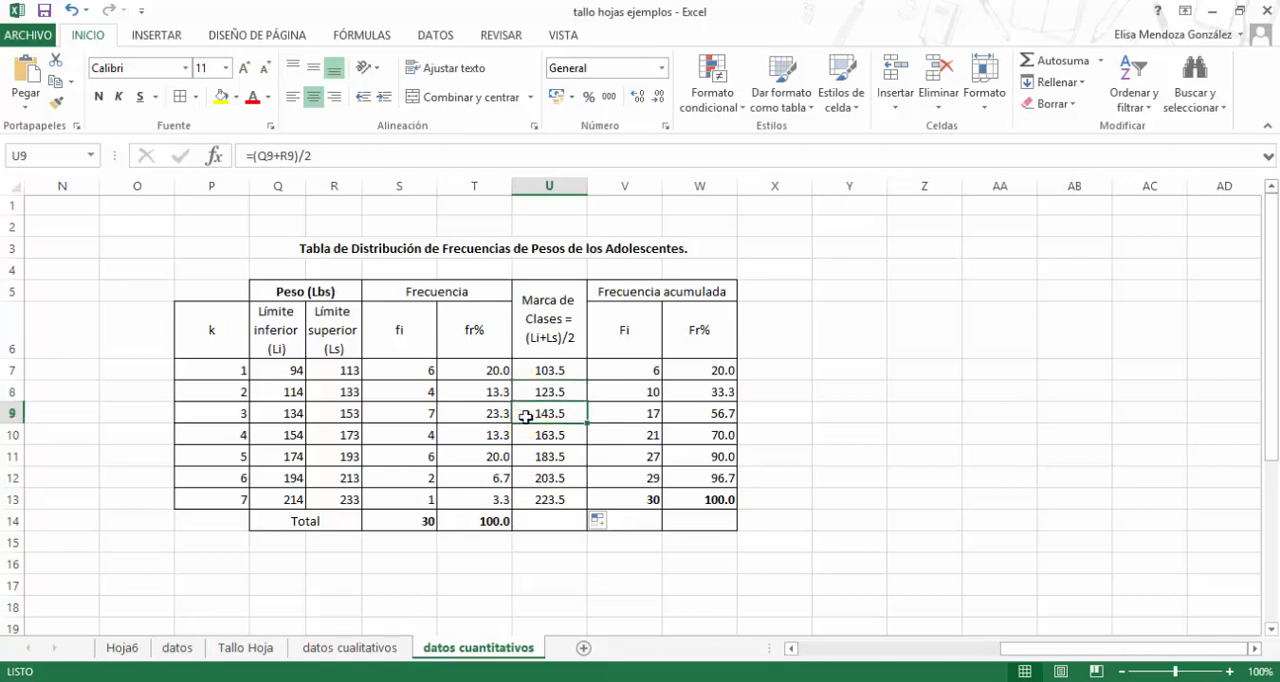
# - Examine the class width calculation of Paso N°3 in F12:H13, including its formula in H13
pyautogui.moveTo(1006, 650); pyautogui.dragTo(860, 660)
pyautogui.click(534, 503)
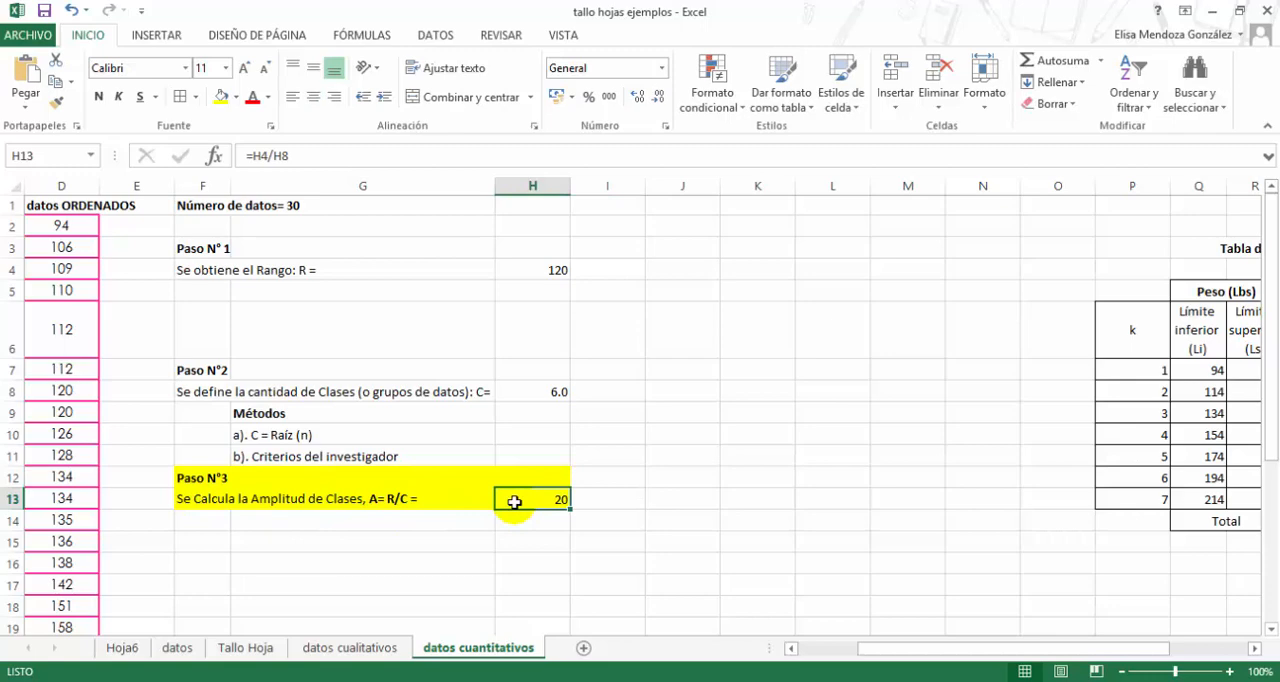
pyautogui.click(210, 502)
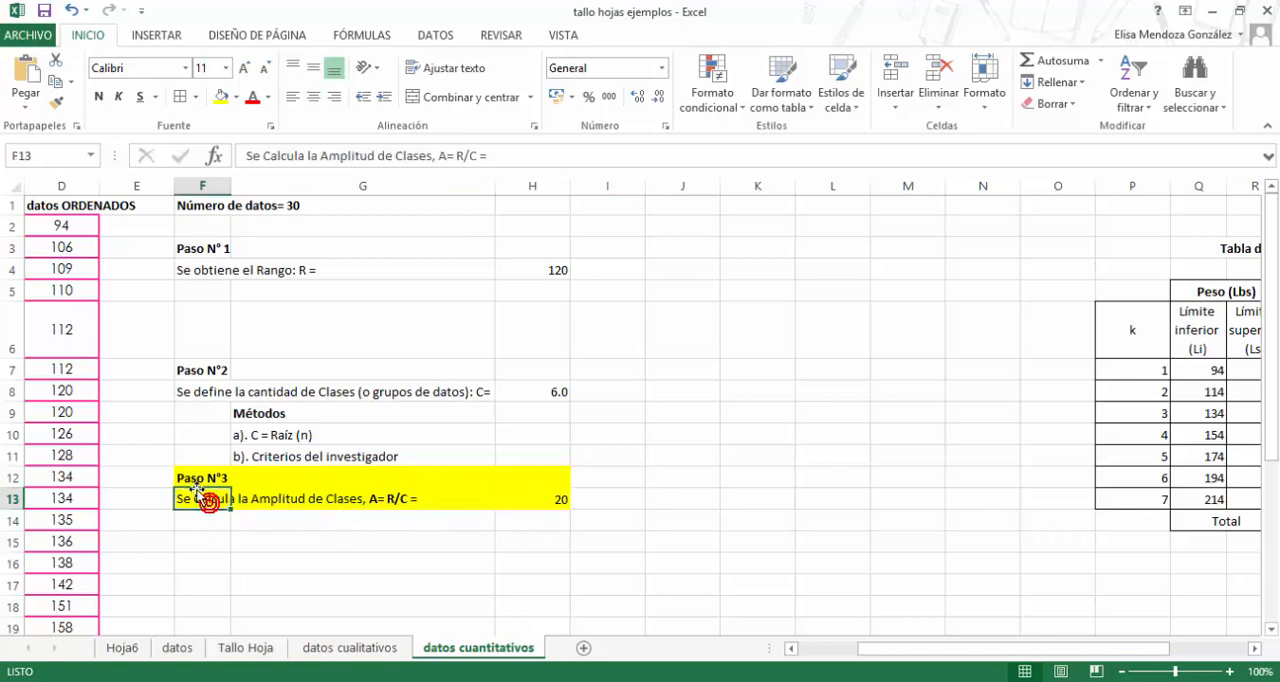
pyautogui.click(201, 479)
pyautogui.click(526, 498)
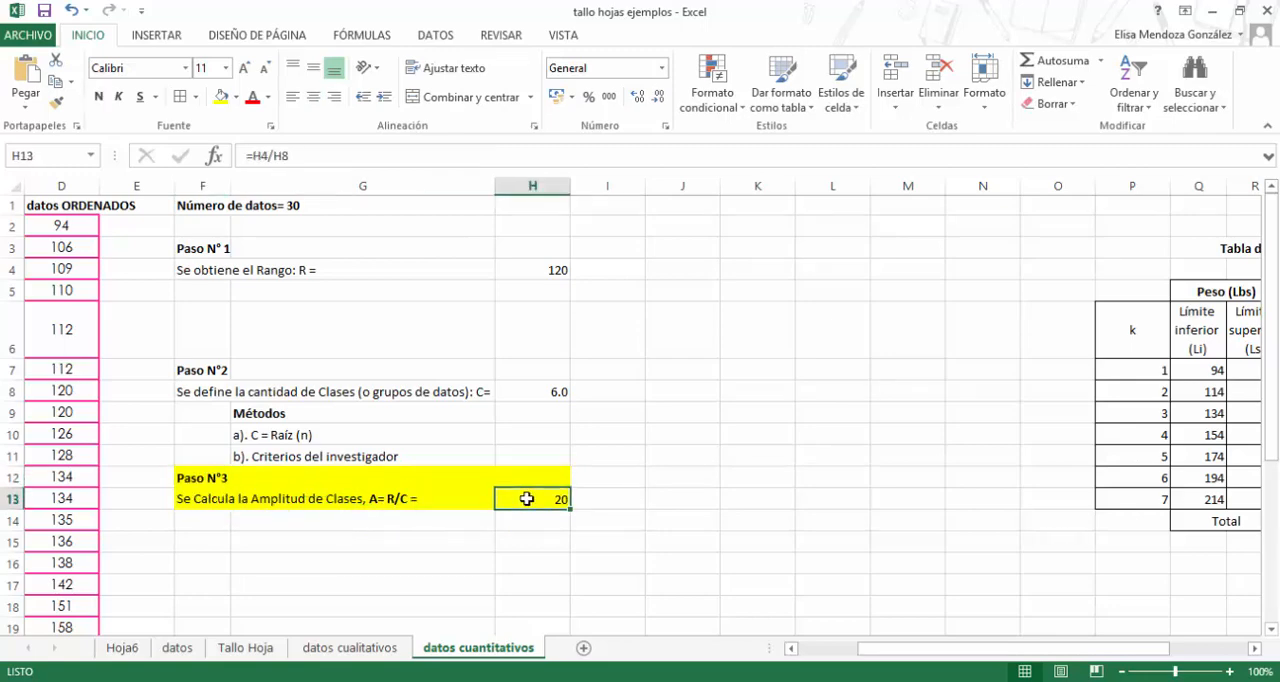
# - Return to the frequency table and examine the class 1 cumulative frequency formula in V7 under Fi
pyautogui.moveTo(868, 648); pyautogui.dragTo(1022, 645)
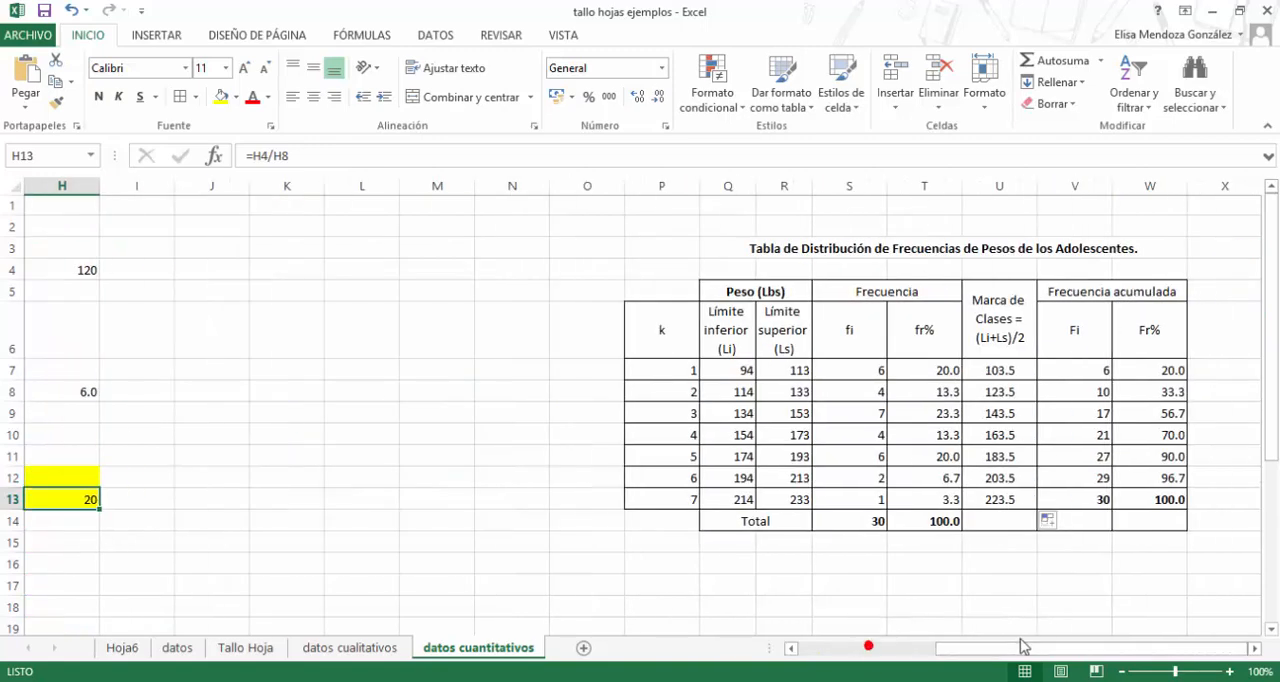
pyautogui.click(1252, 649)
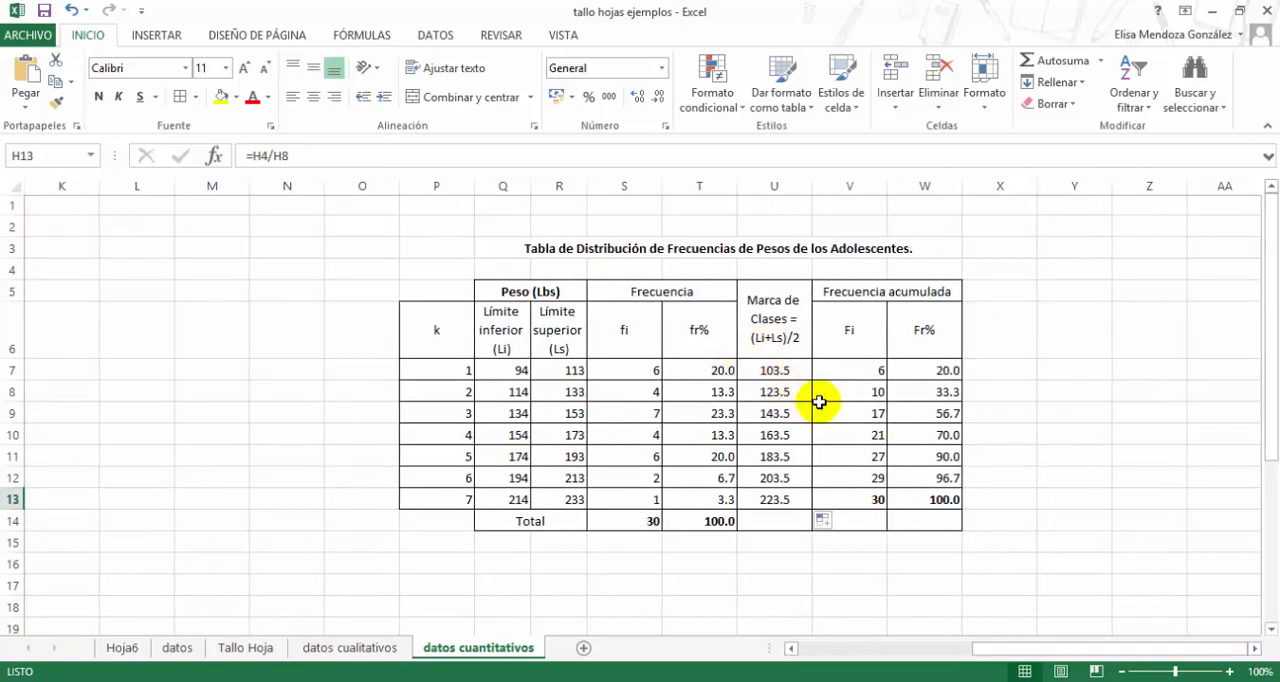
pyautogui.click(862, 336)
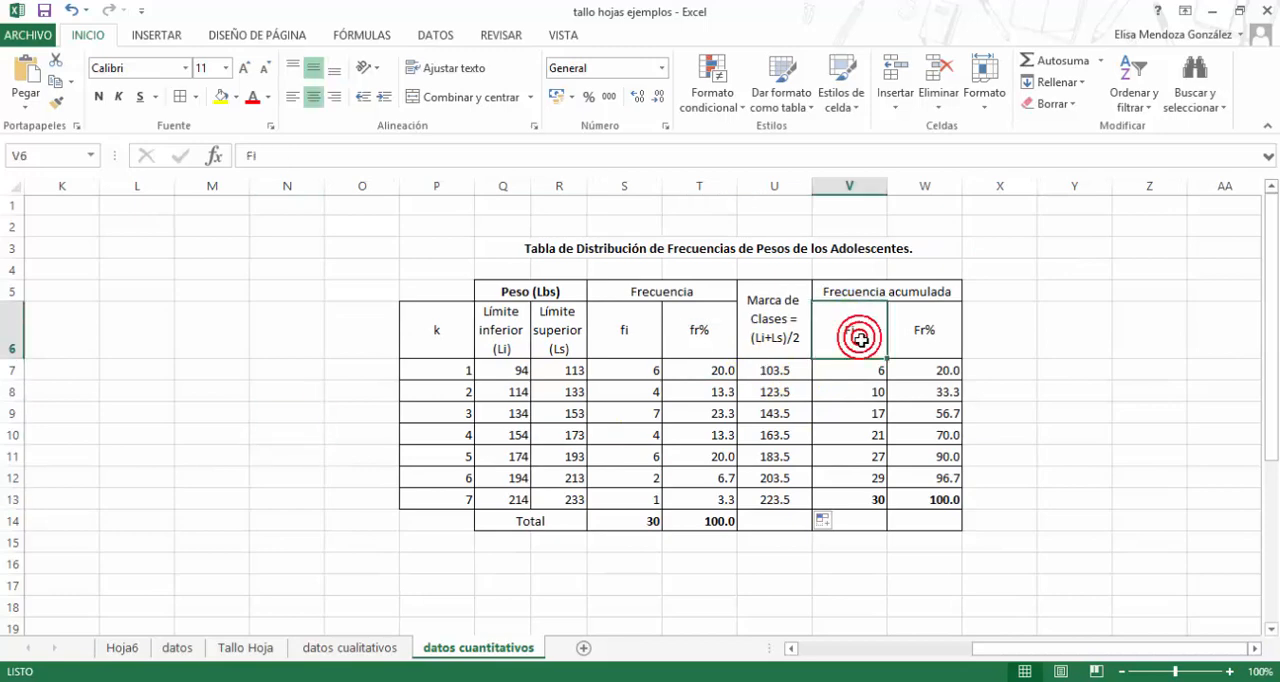
pyautogui.click(861, 372)
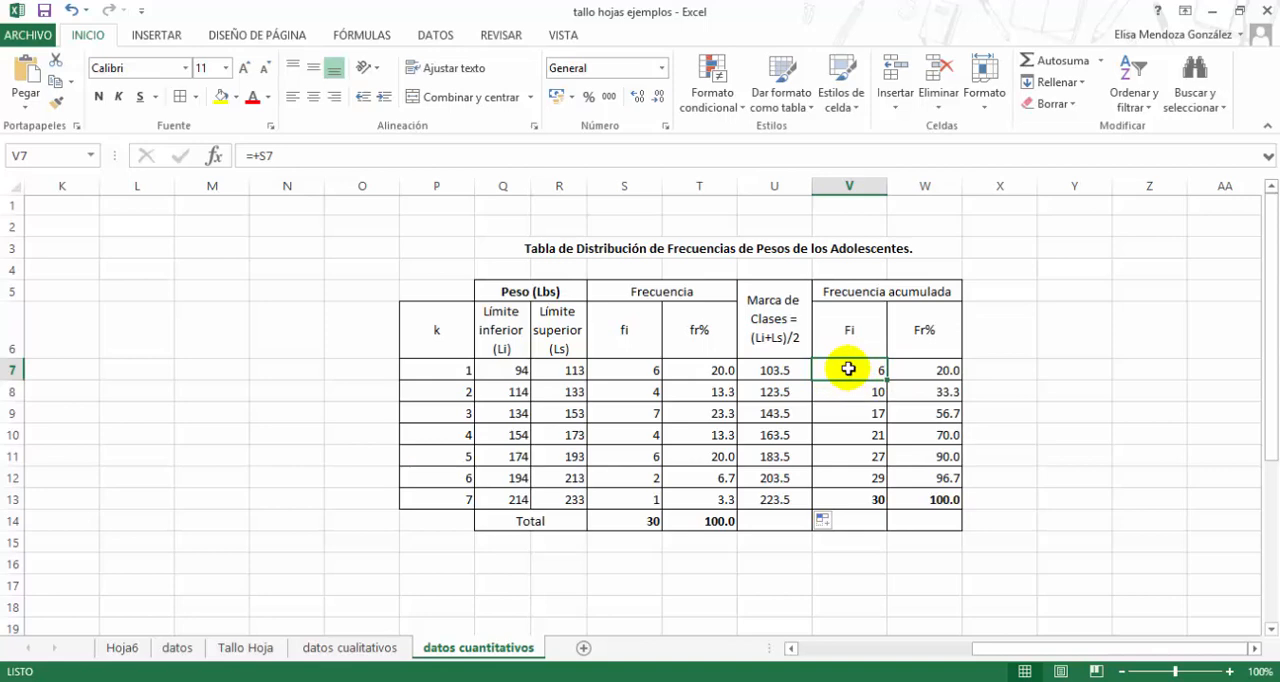
pyautogui.doubleClick(848, 369)
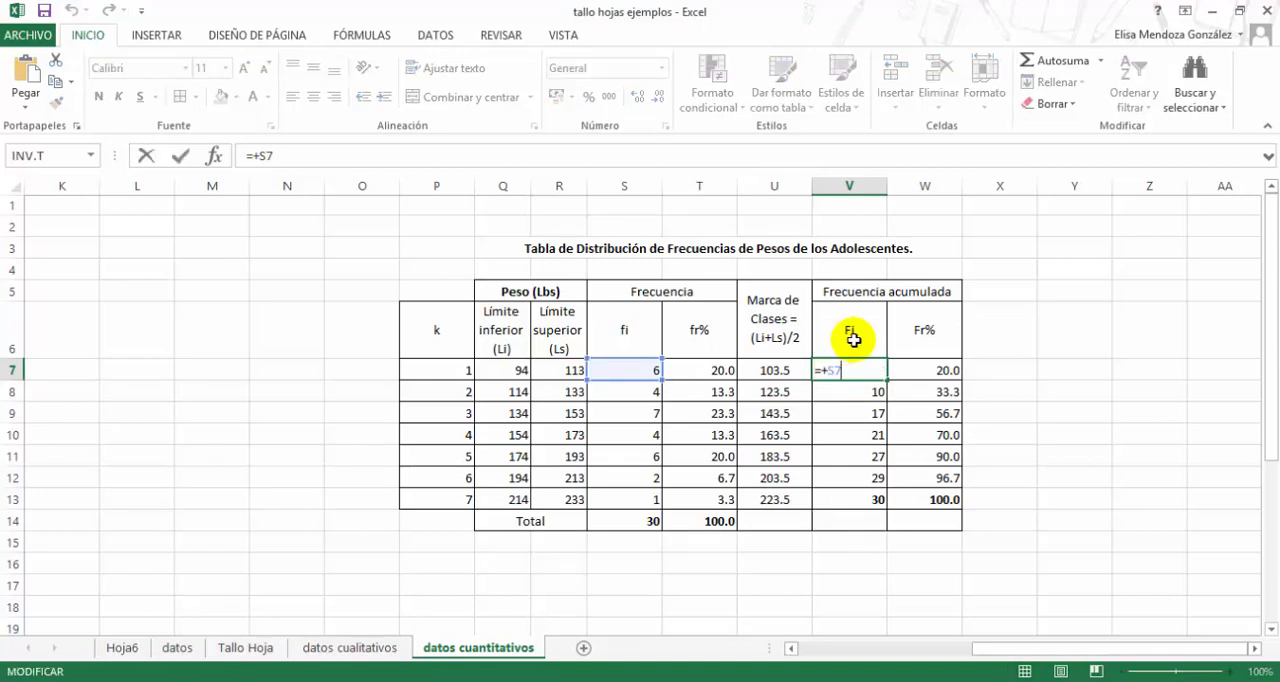
pyautogui.click(853, 340)
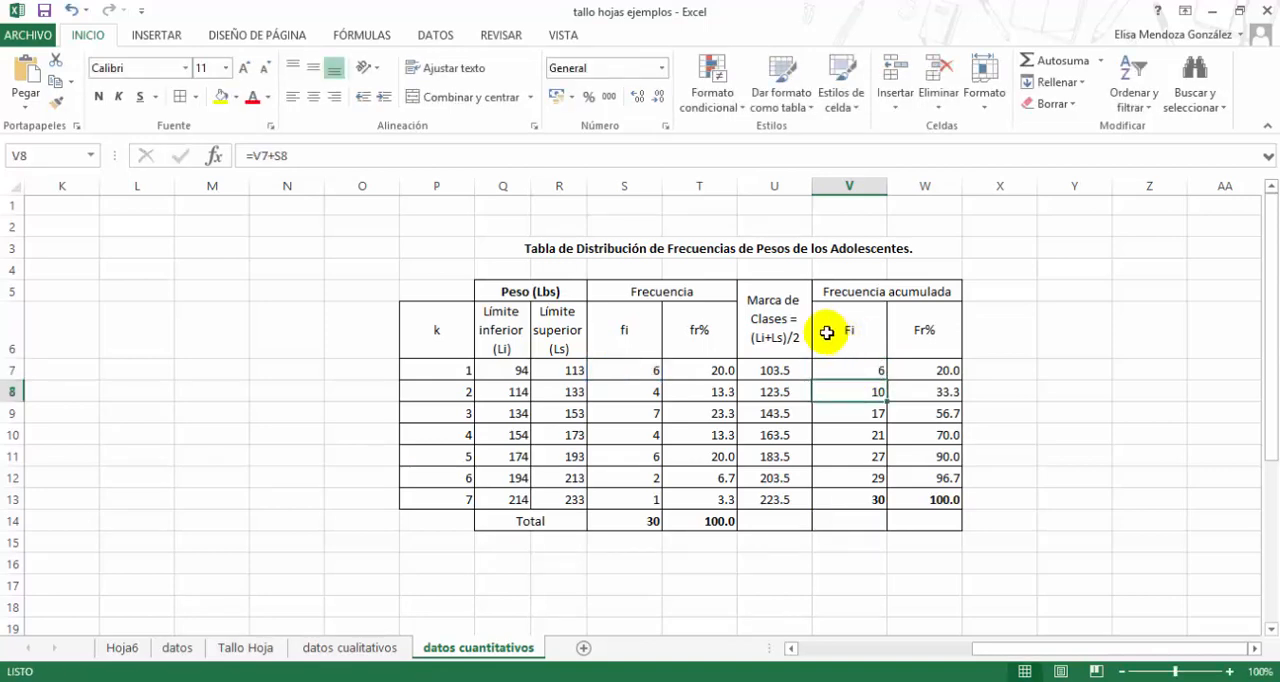
# - Shade the fi column S6:S14 and the cumulative Fi column V6:V14 in the same light blue
pyautogui.click(625, 330)
pyautogui.moveTo(625, 330); pyautogui.dragTo(602, 518)
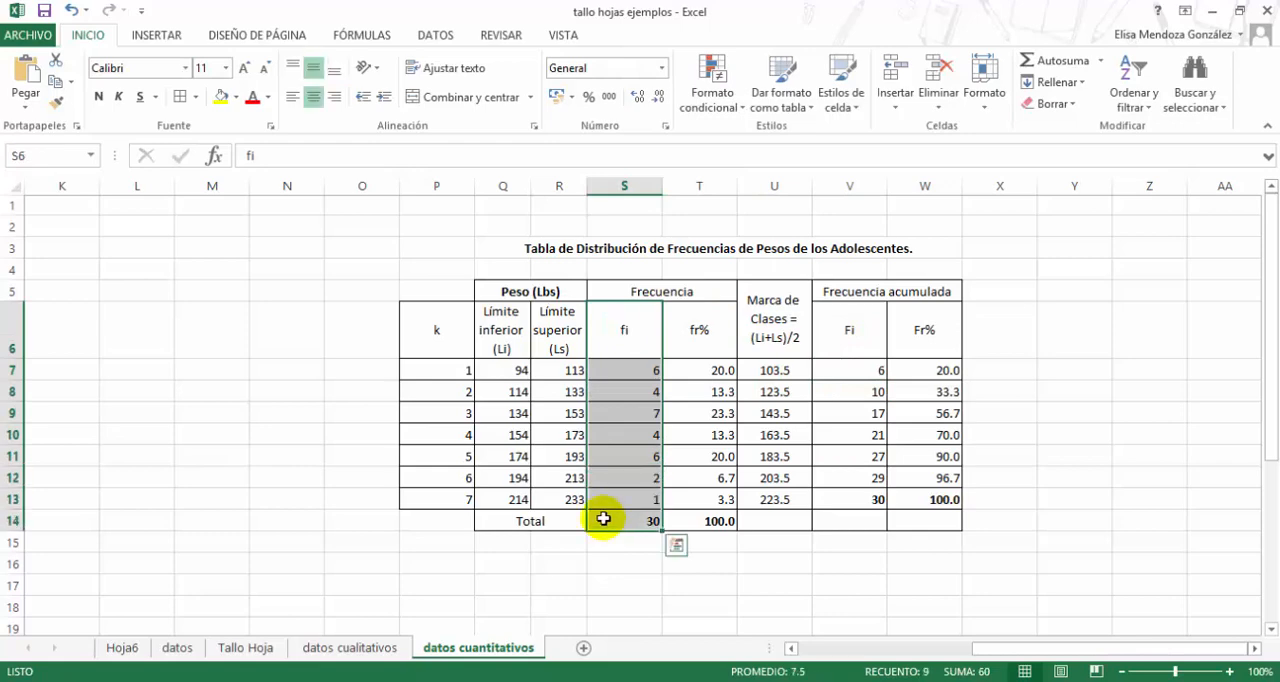
pyautogui.click(238, 97)
pyautogui.click(285, 160)
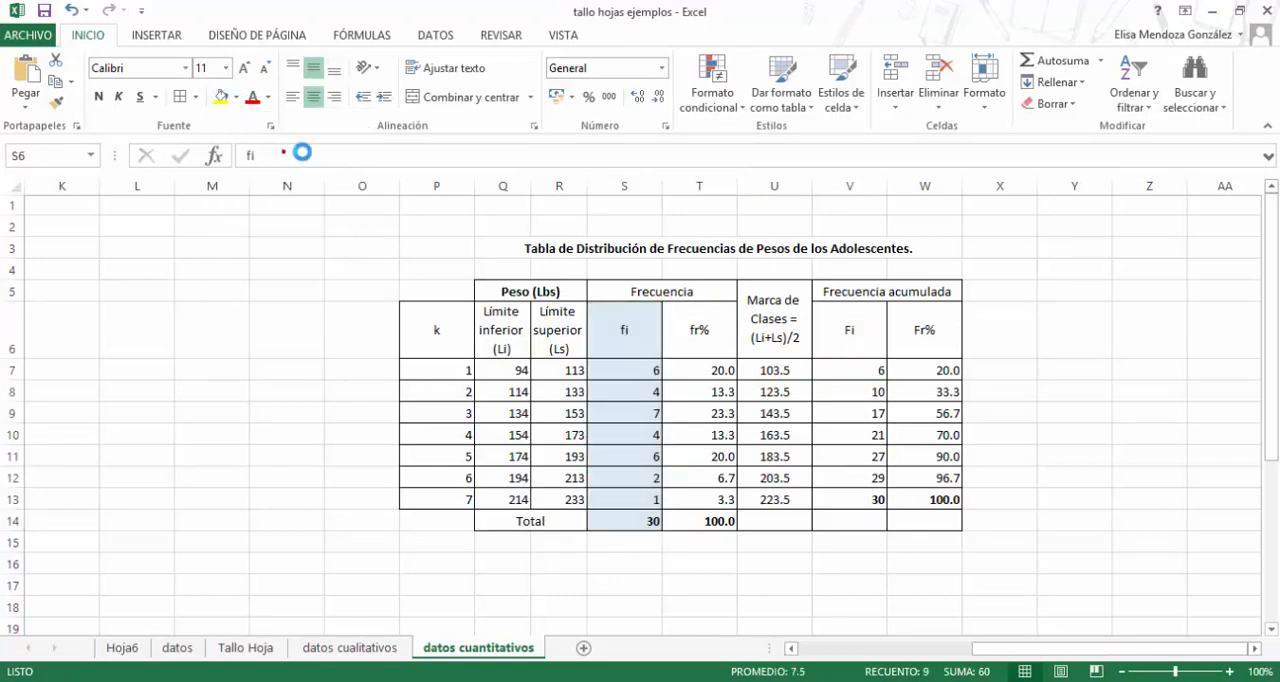
pyautogui.moveTo(849, 331); pyautogui.dragTo(845, 518)
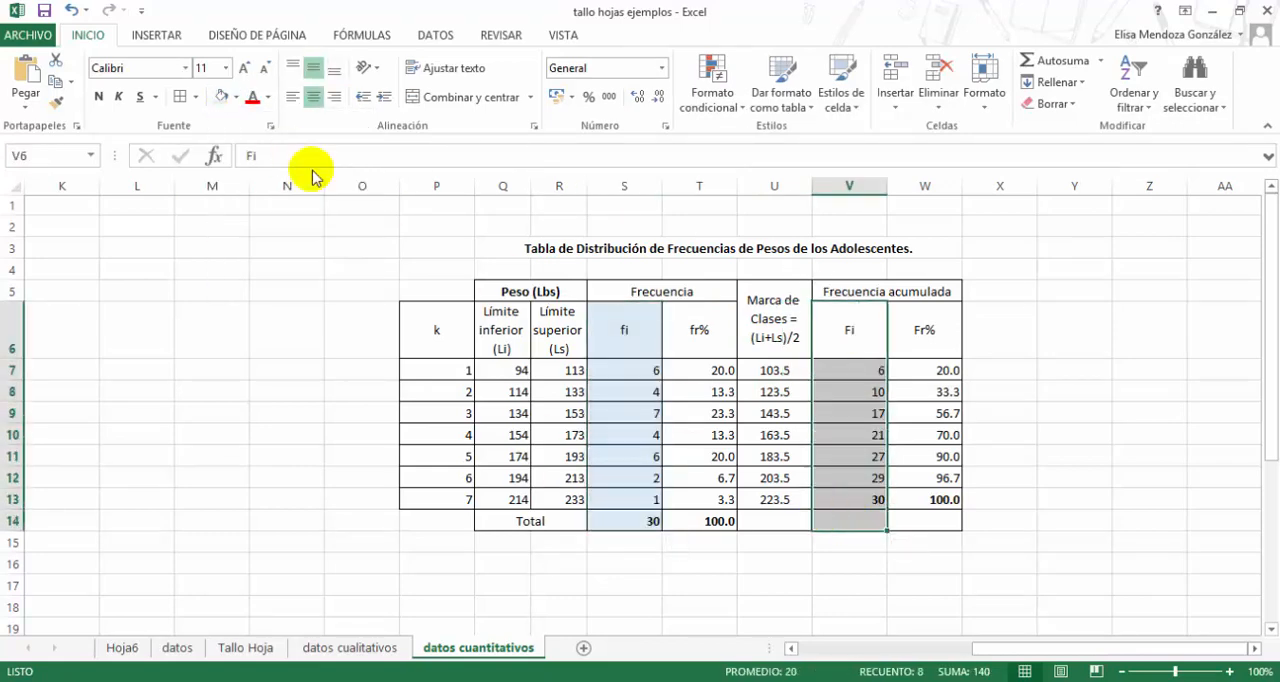
pyautogui.click(222, 96)
pyautogui.click(841, 327)
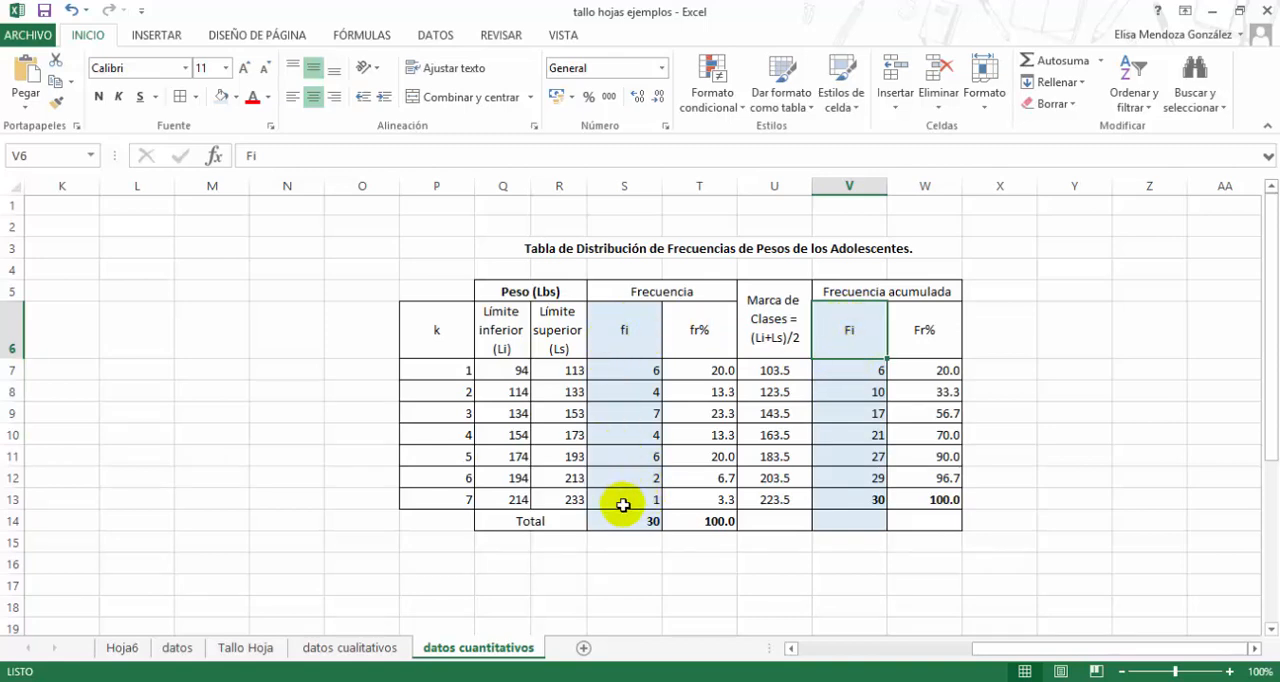
# - Set the class 1 cumulative frequency in V7 to =S7 and examine the class 2 formula in V8
pyautogui.click(851, 370)
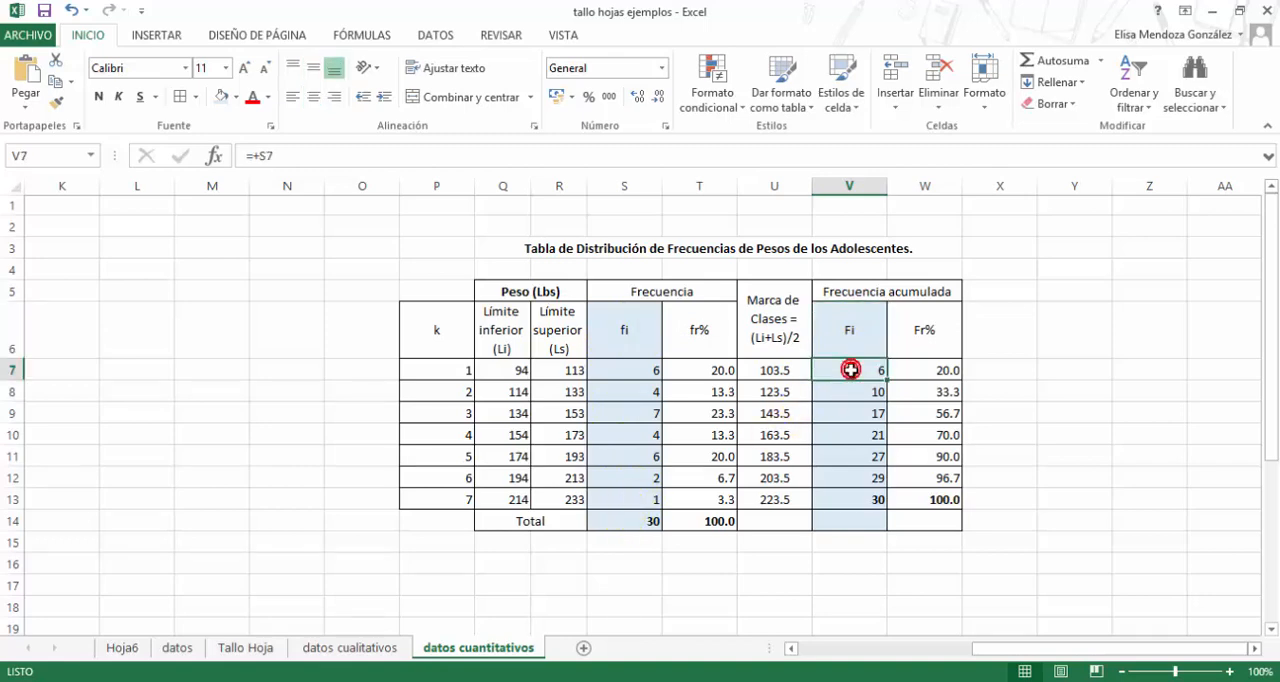
pyautogui.write('=')
pyautogui.click(632, 371)
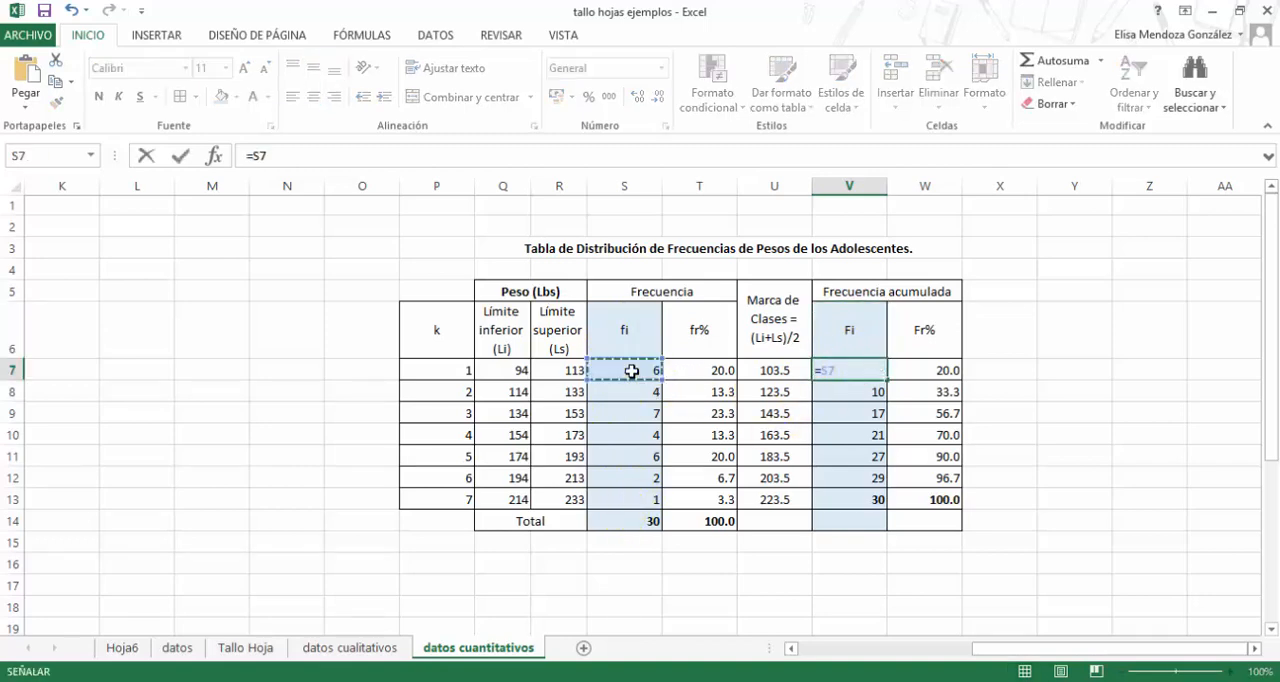
pyautogui.click(632, 371)
pyautogui.press('Return')
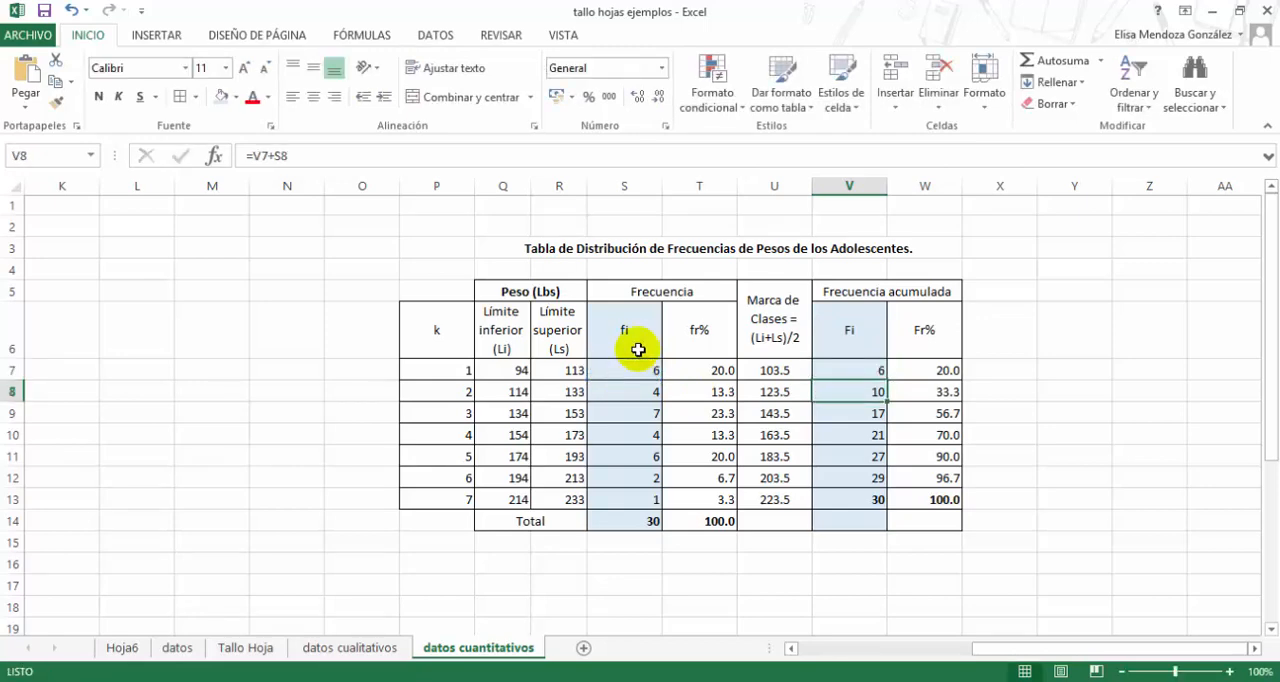
pyautogui.doubleClick(851, 390)
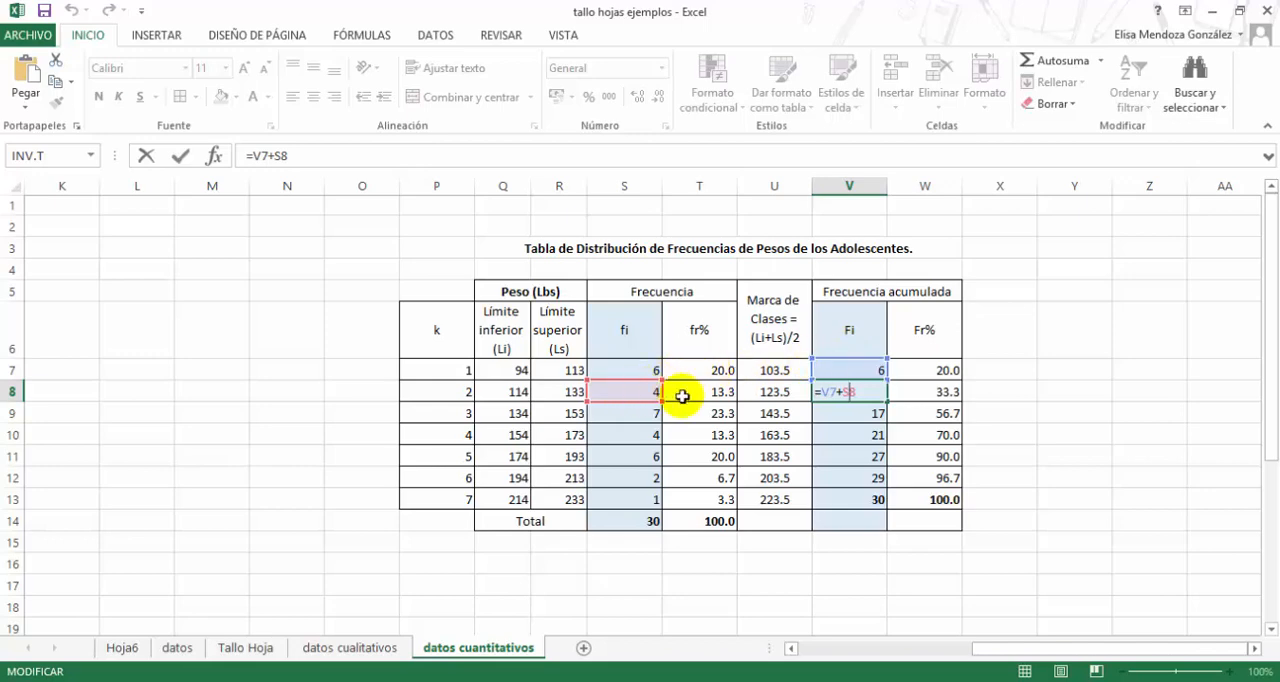
pyautogui.press('Return')
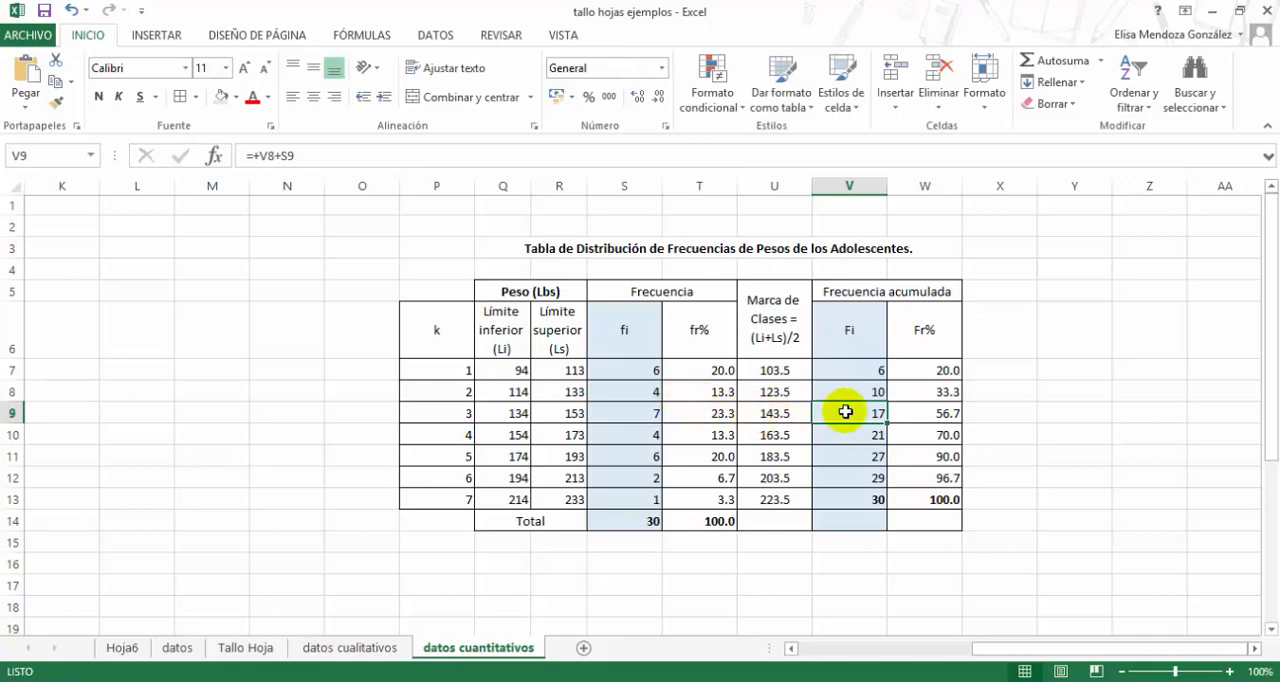
# - Examine the cumulative Fi formulas from V9 to V13 and compare the last class with the fi total in S14
pyautogui.doubleClick(873, 414)
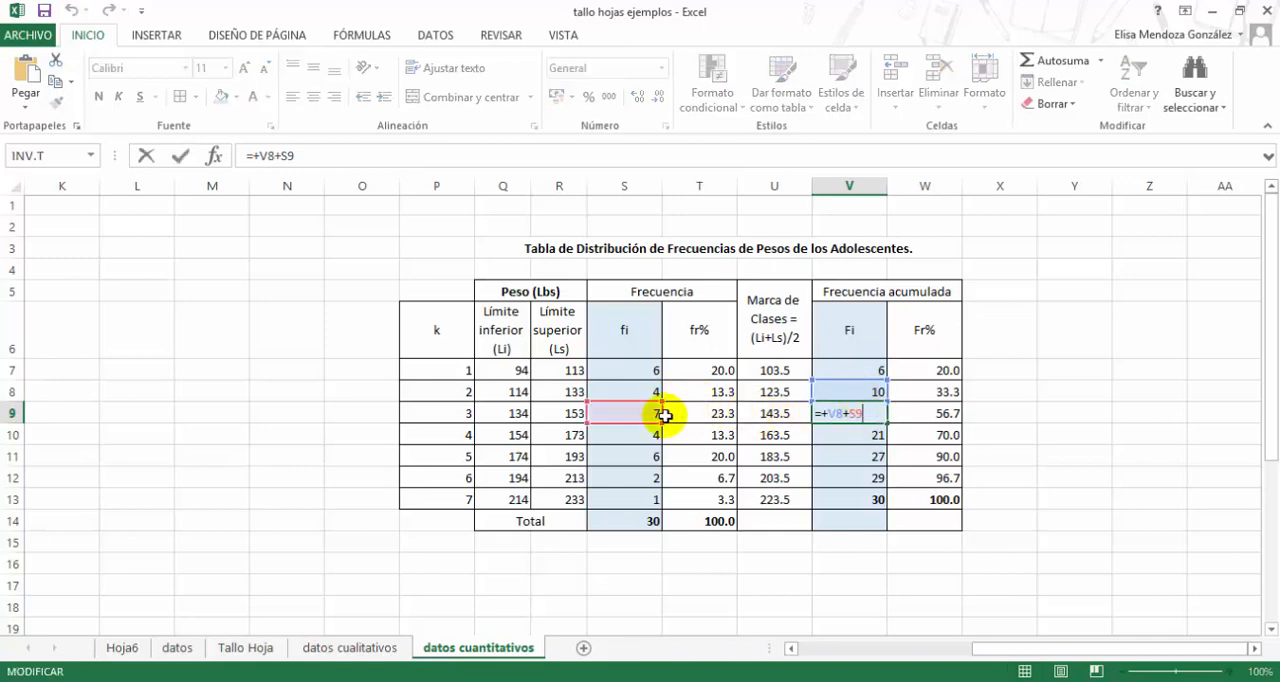
pyautogui.press('Return')
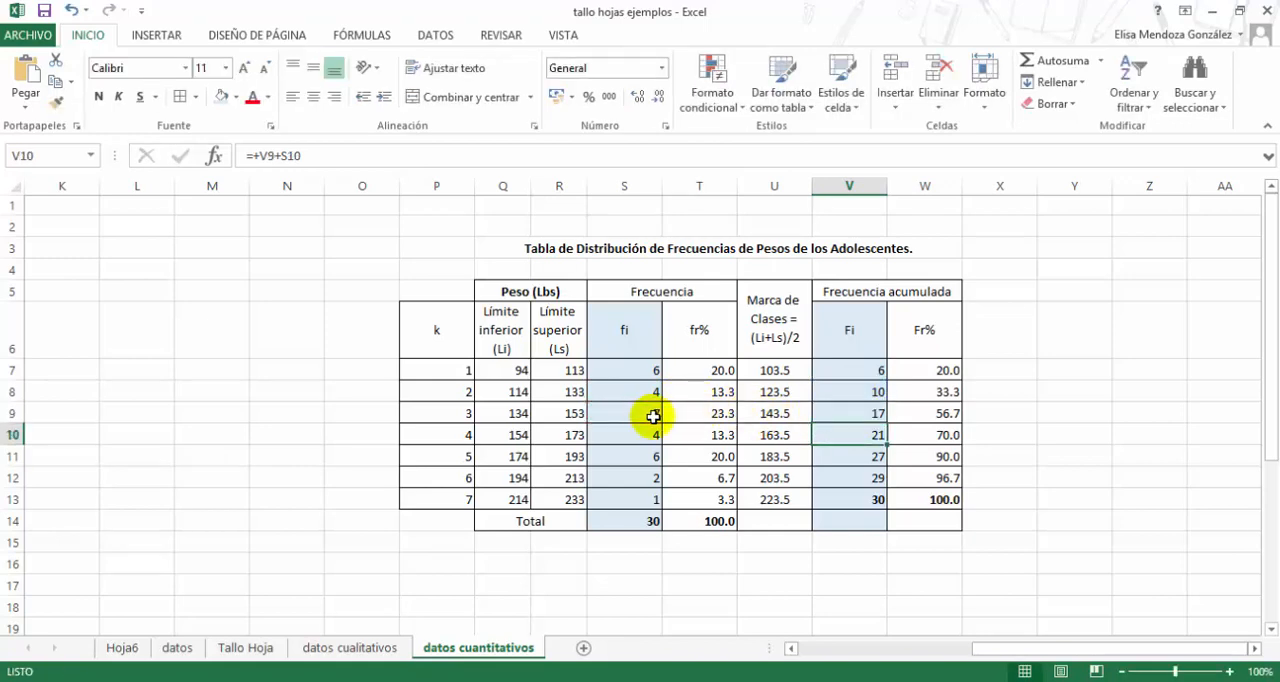
pyautogui.click(847, 495)
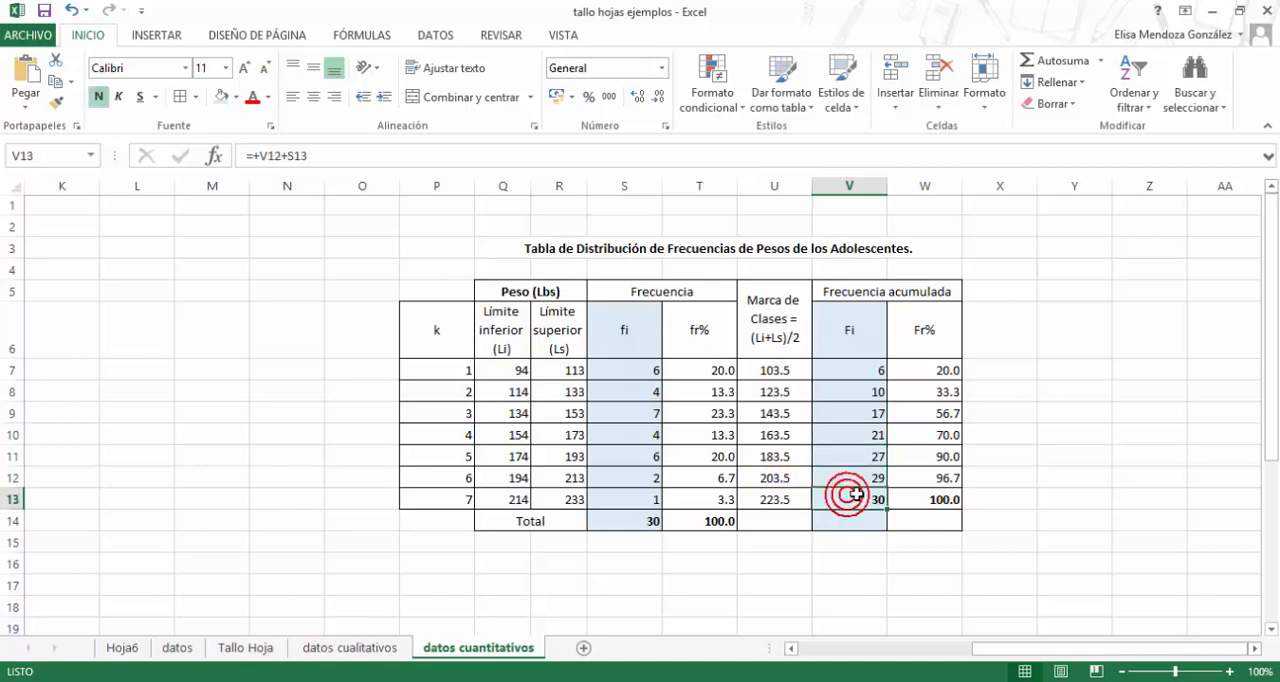
pyautogui.click(1254, 648)
pyautogui.click(1254, 648)
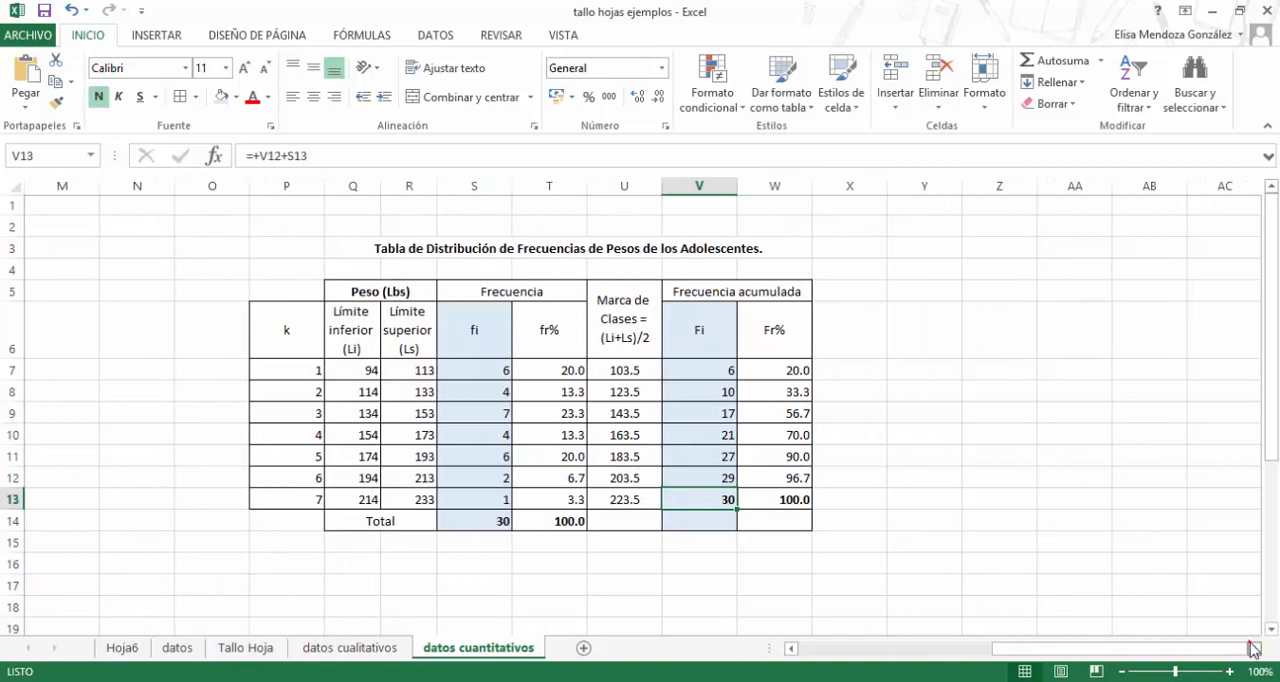
pyautogui.click(1254, 648)
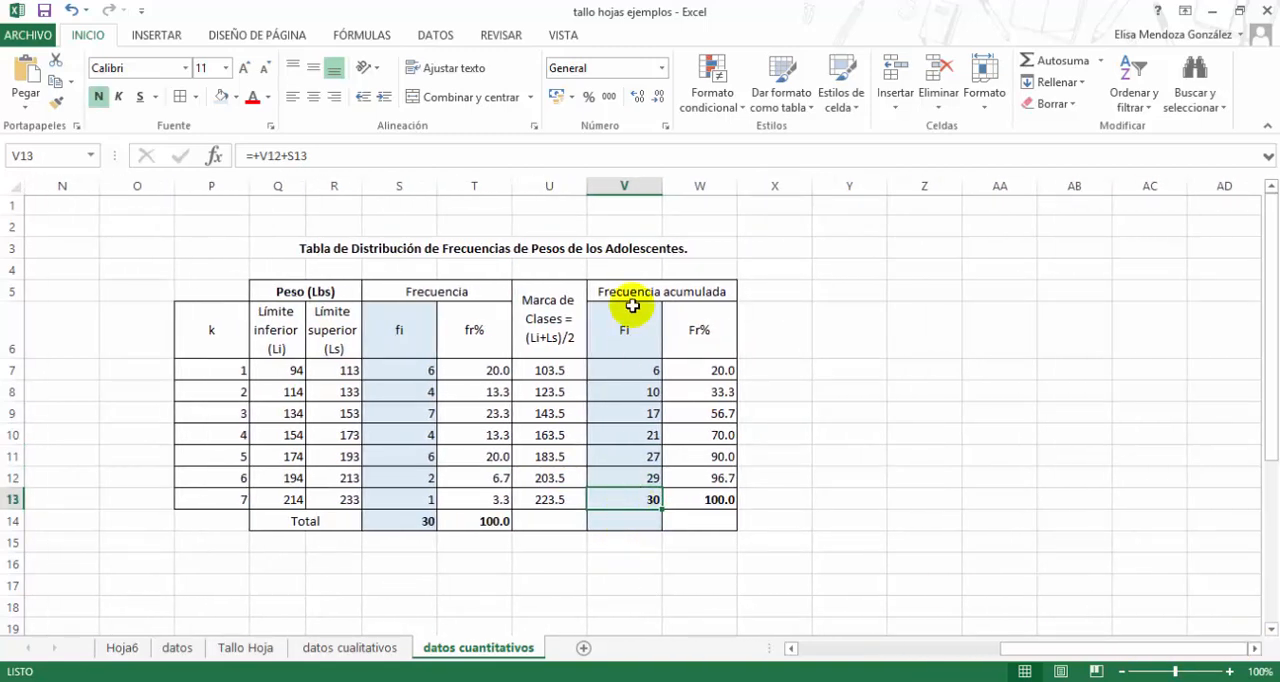
pyautogui.moveTo(624, 370); pyautogui.dragTo(628, 392)
pyautogui.click(623, 503)
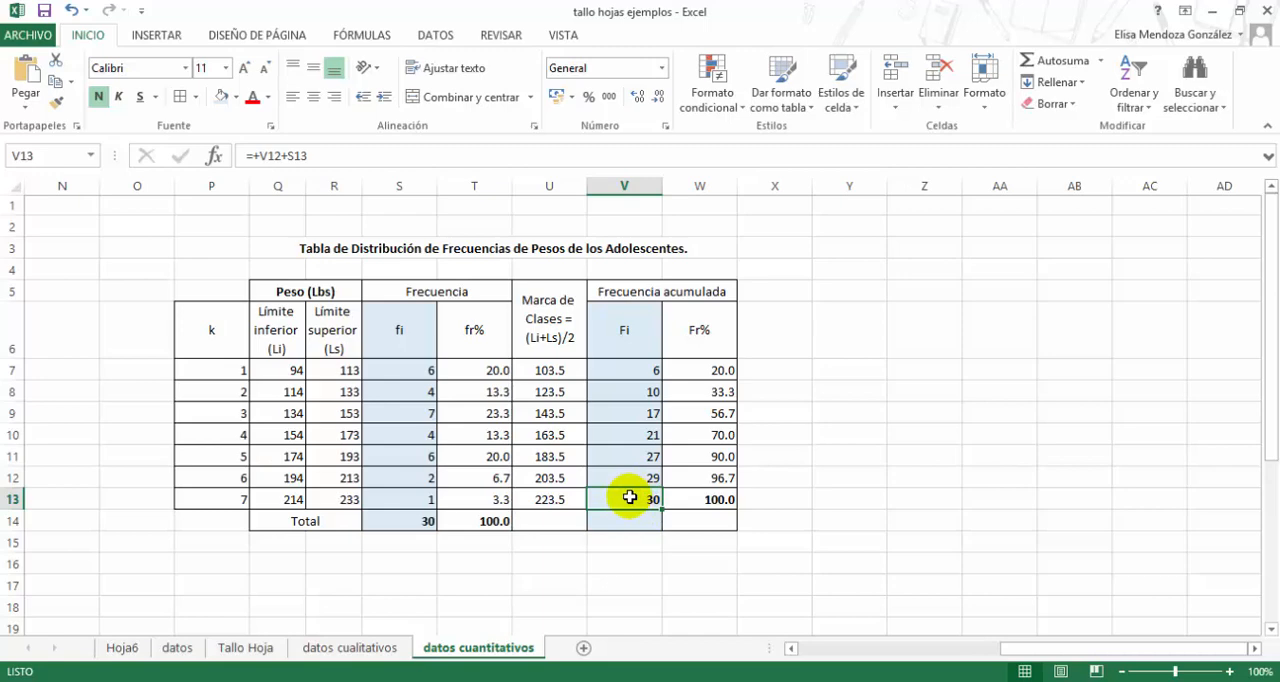
pyautogui.click(420, 522)
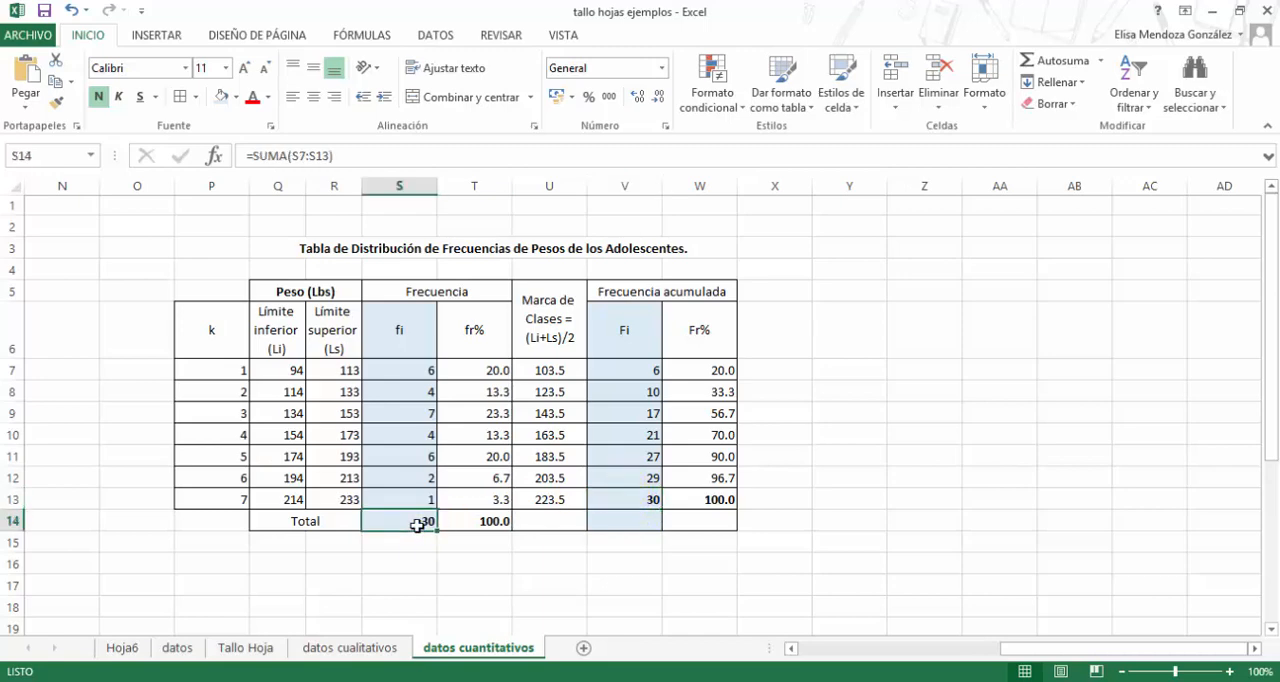
# - Shade the cumulative Fr% column W6:W13 and the fr% column T6:T13 in the same light gold
pyautogui.click(703, 327)
pyautogui.moveTo(703, 352); pyautogui.dragTo(703, 497)
pyautogui.click(237, 97)
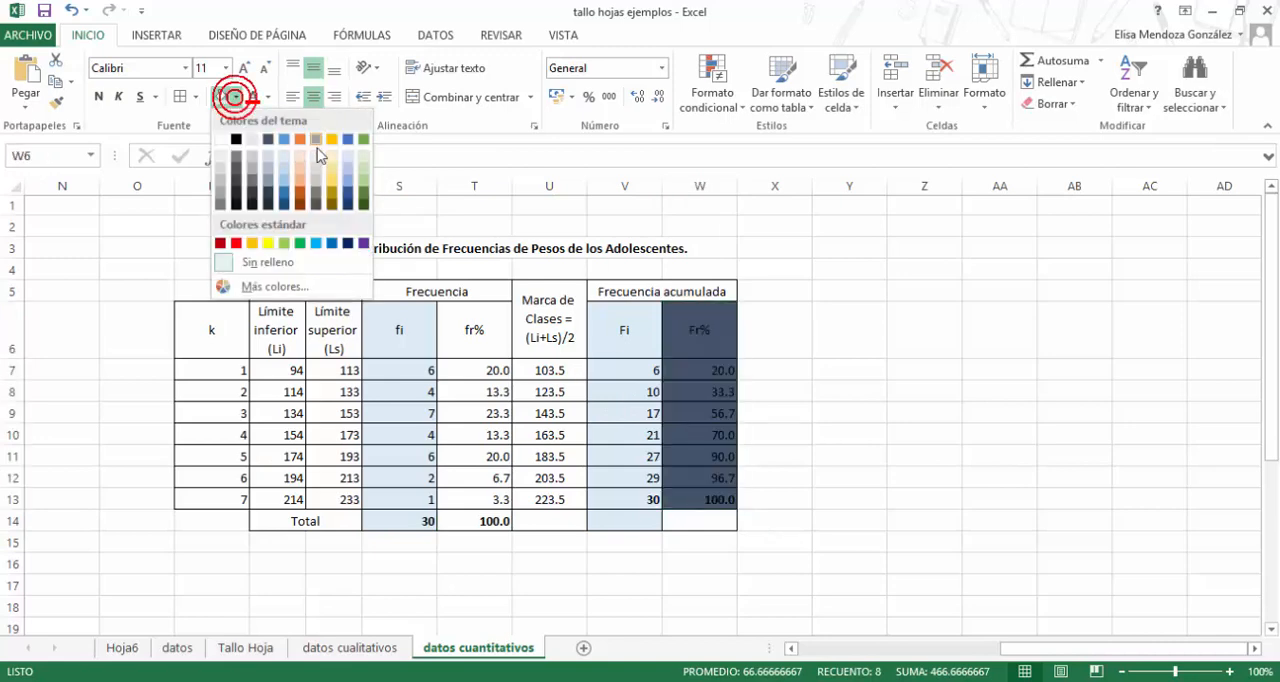
pyautogui.click(333, 163)
pyautogui.moveTo(477, 318); pyautogui.dragTo(475, 500)
pyautogui.click(222, 97)
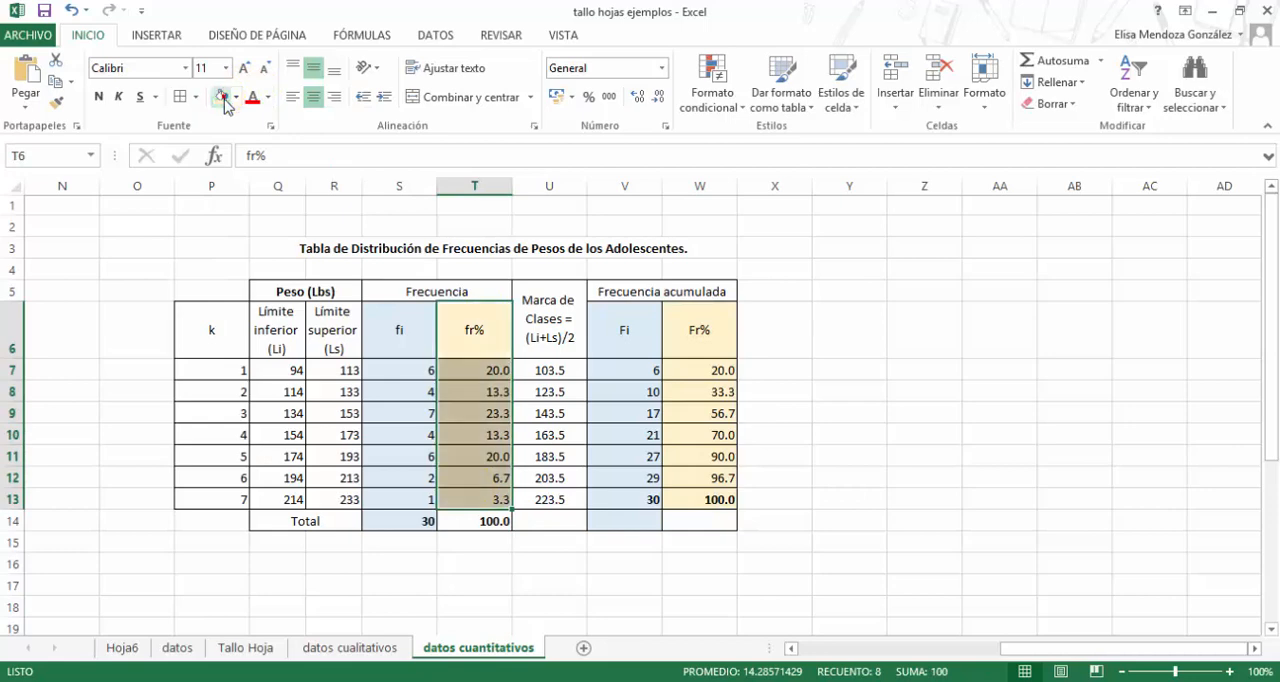
# - Examine the cumulative Fr% formulas from W7 to W13 against the fr% column, and review the table title
pyautogui.click(714, 378)
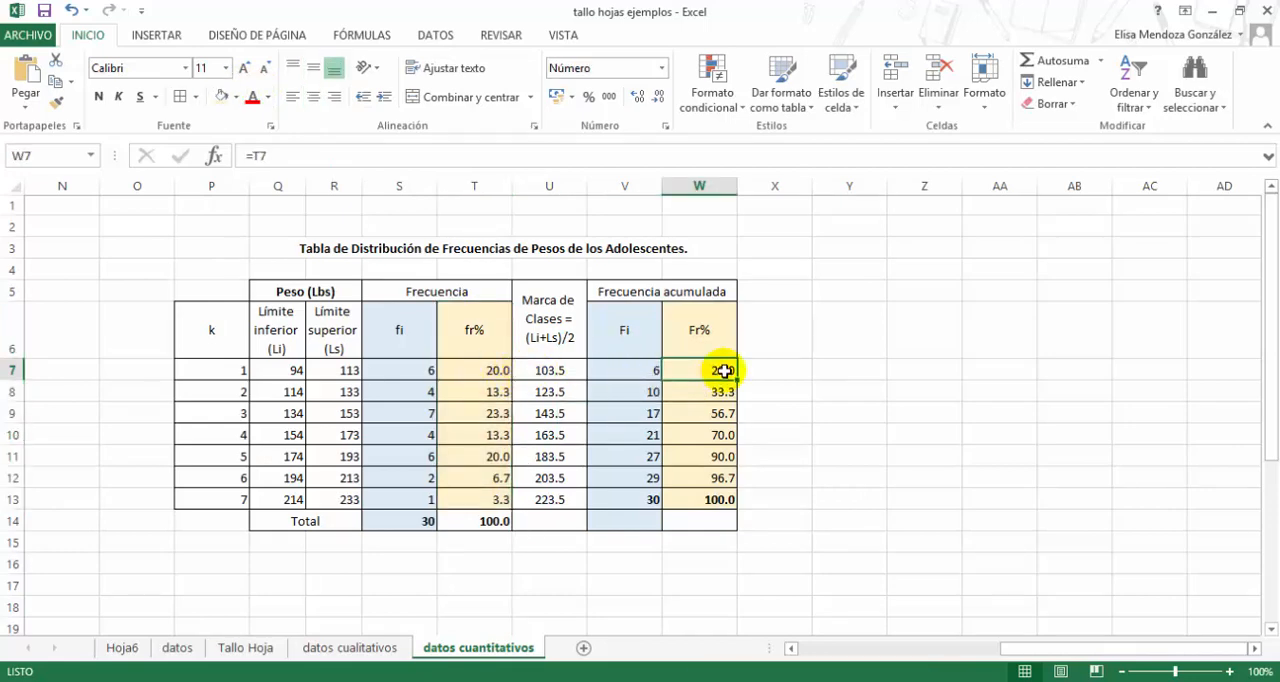
pyautogui.click(706, 390)
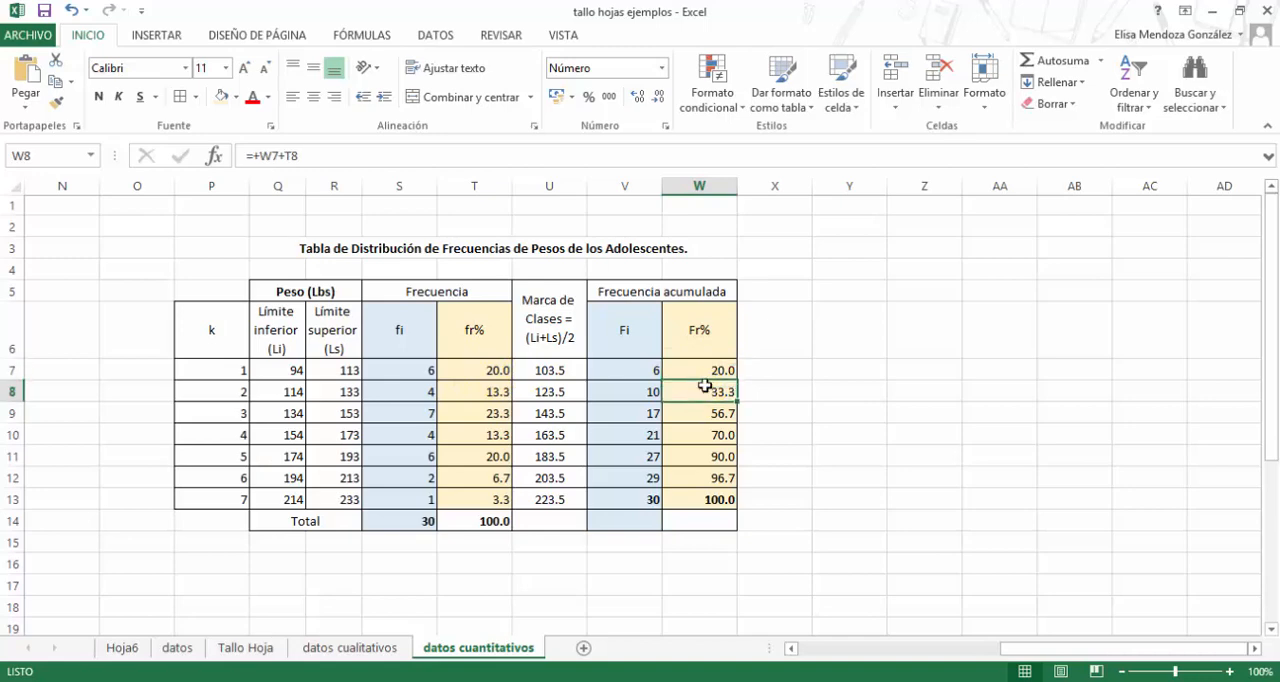
pyautogui.click(460, 390)
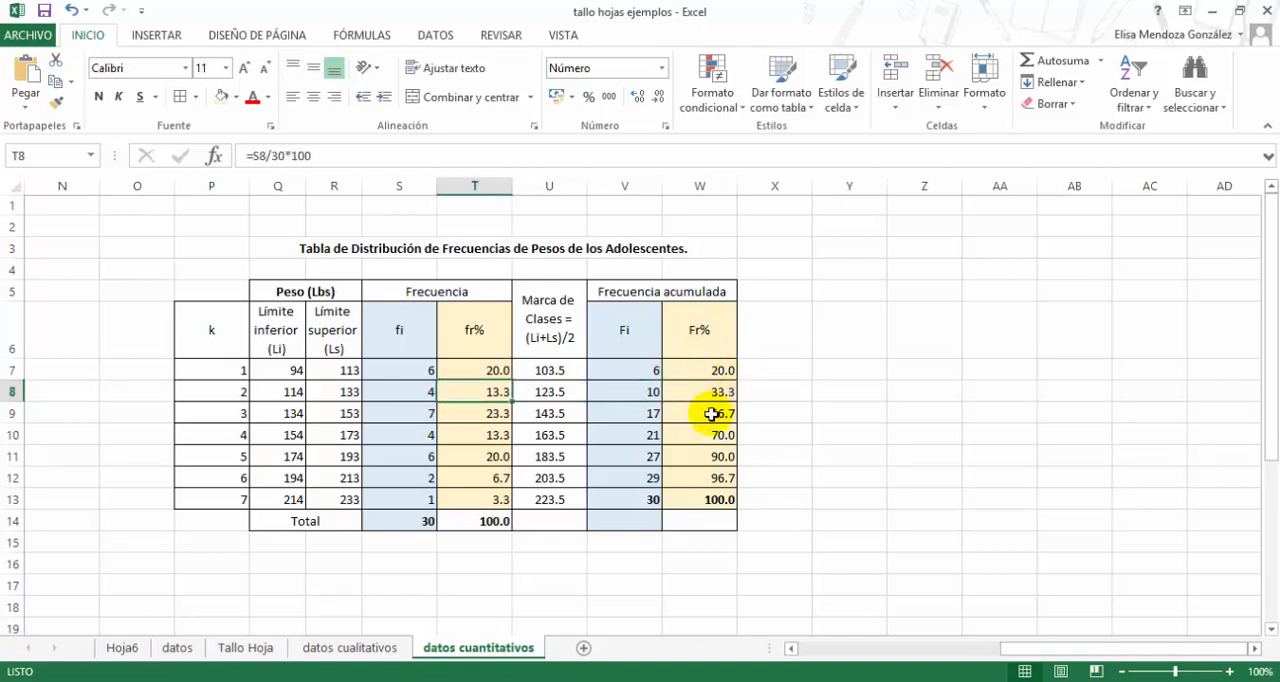
pyautogui.click(725, 412)
pyautogui.doubleClick(705, 412)
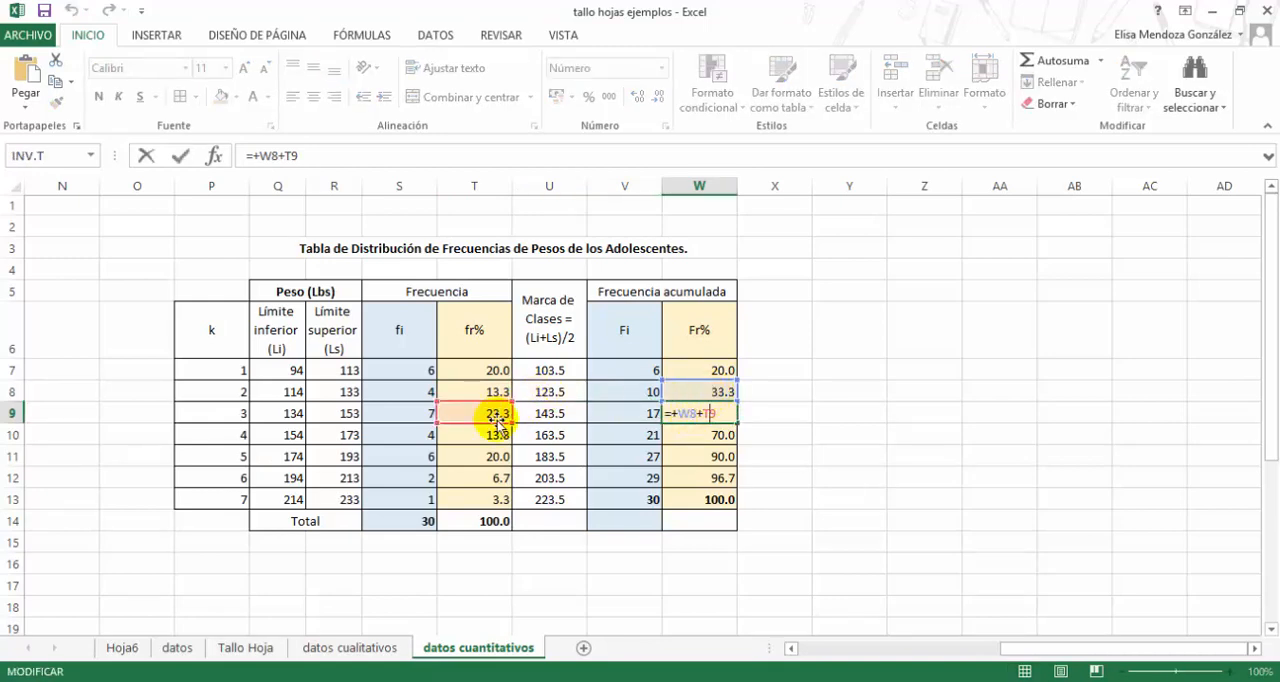
pyautogui.press('Return')
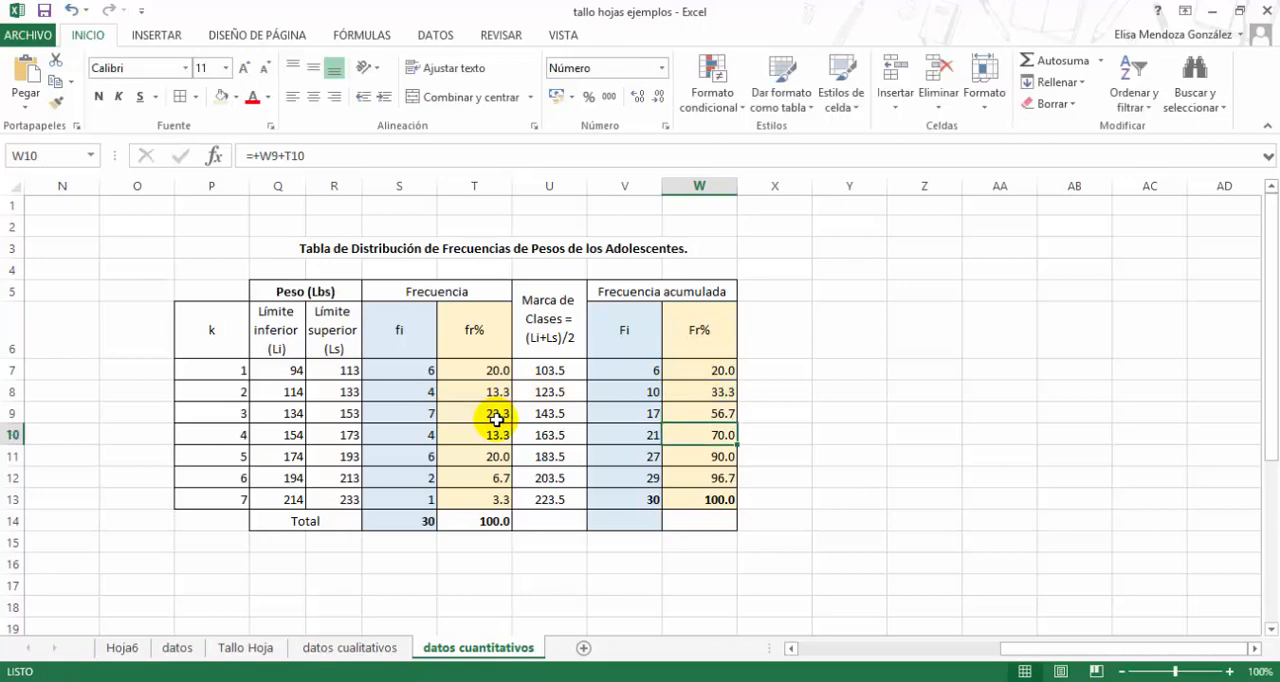
pyautogui.press('F2')
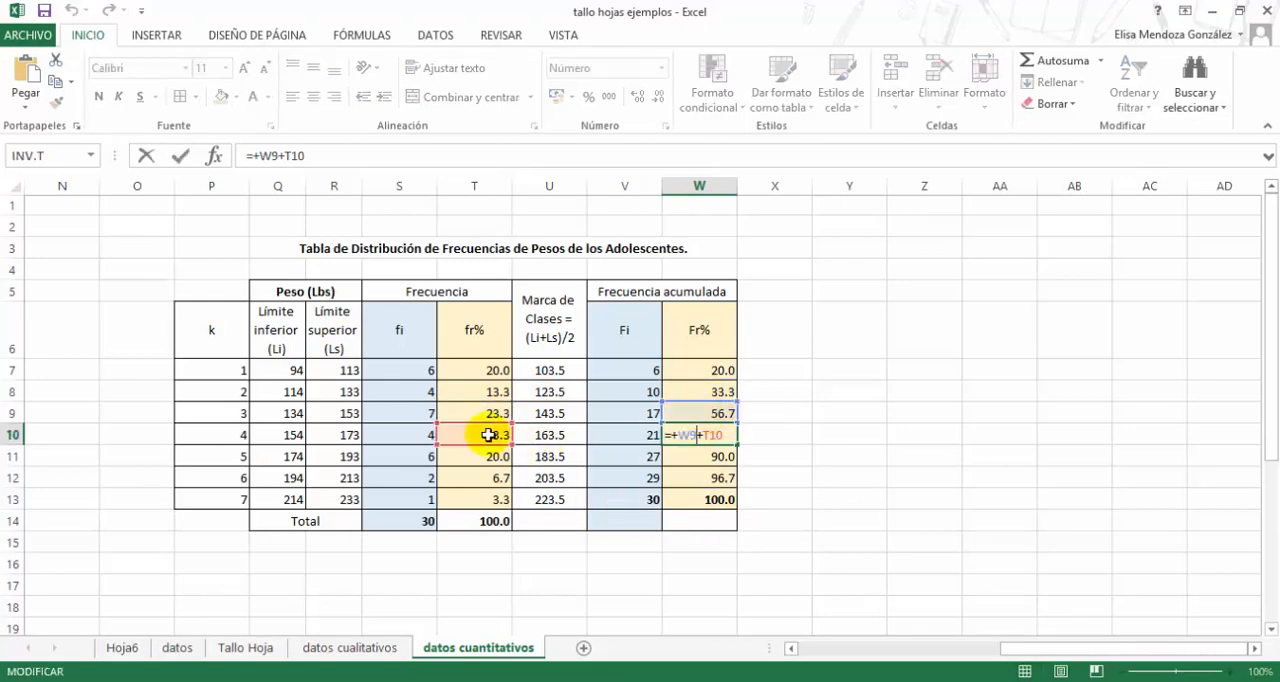
pyautogui.press('Return')
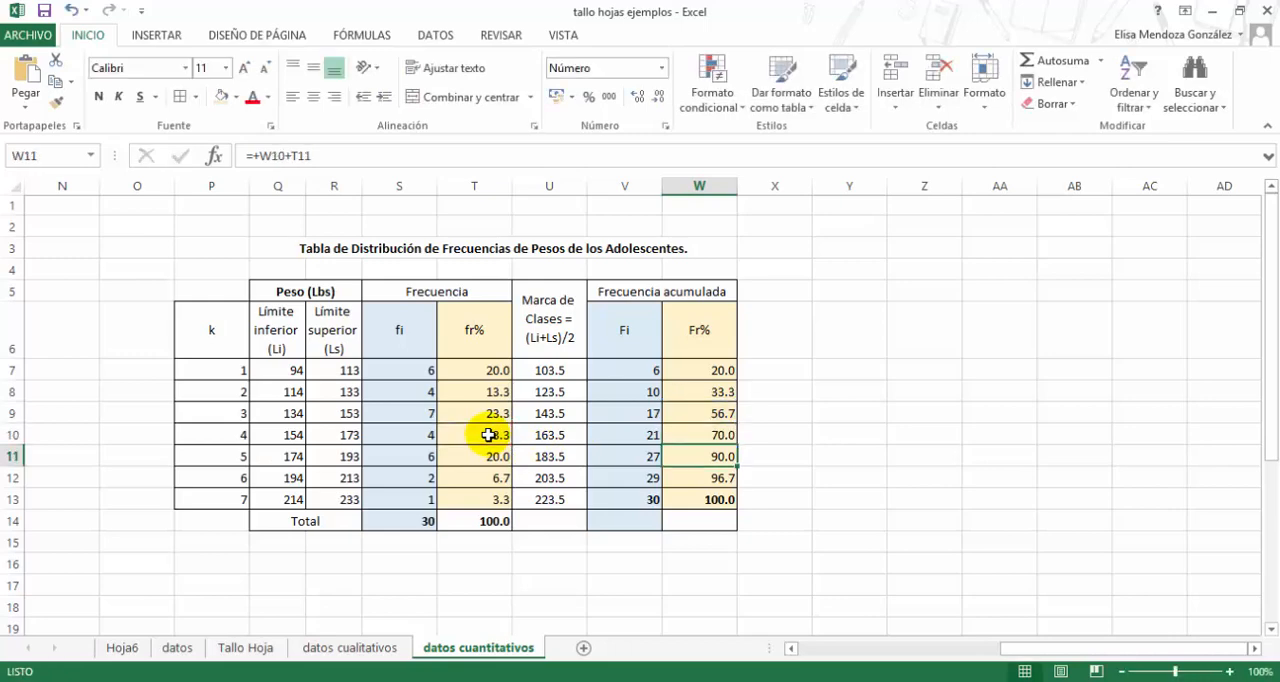
pyautogui.click(724, 505)
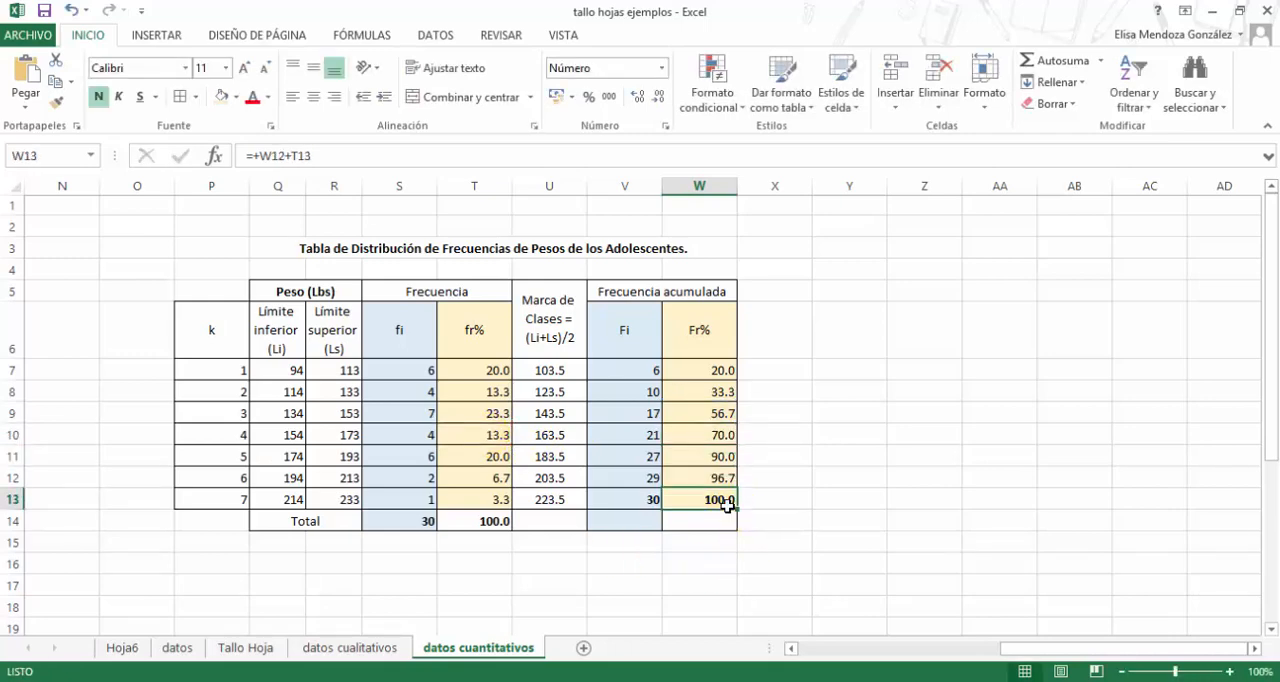
pyautogui.click(728, 506)
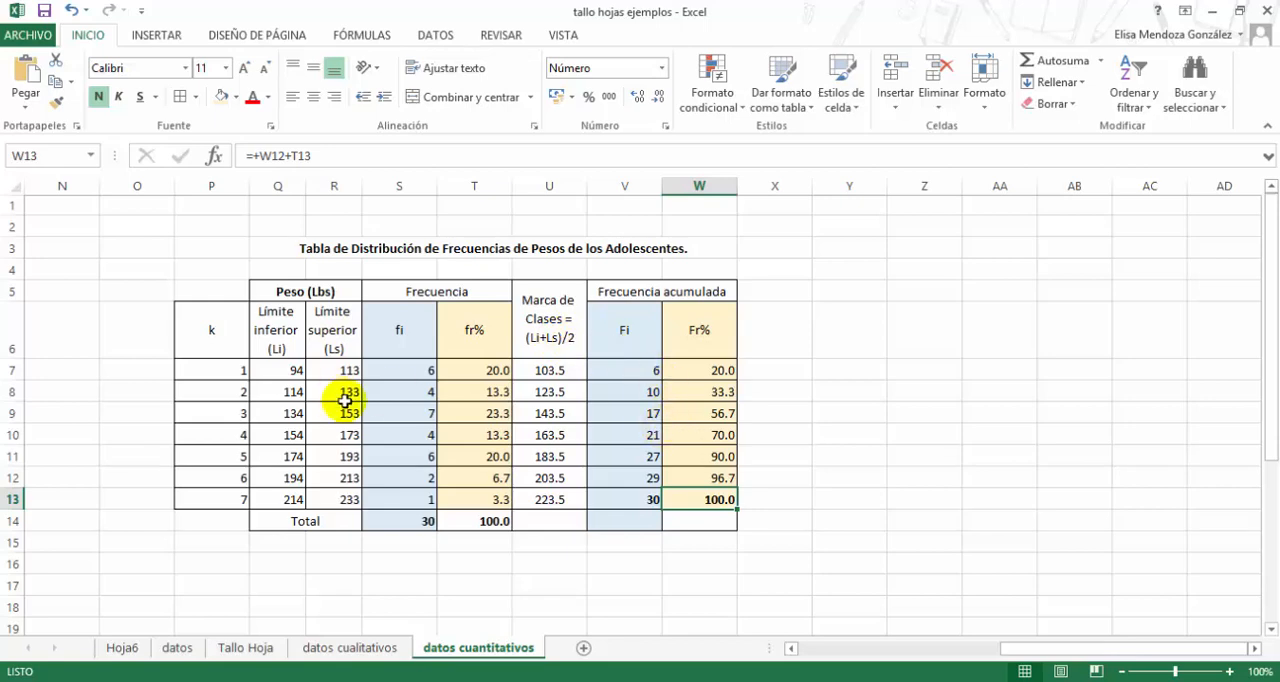
pyautogui.click(297, 252)
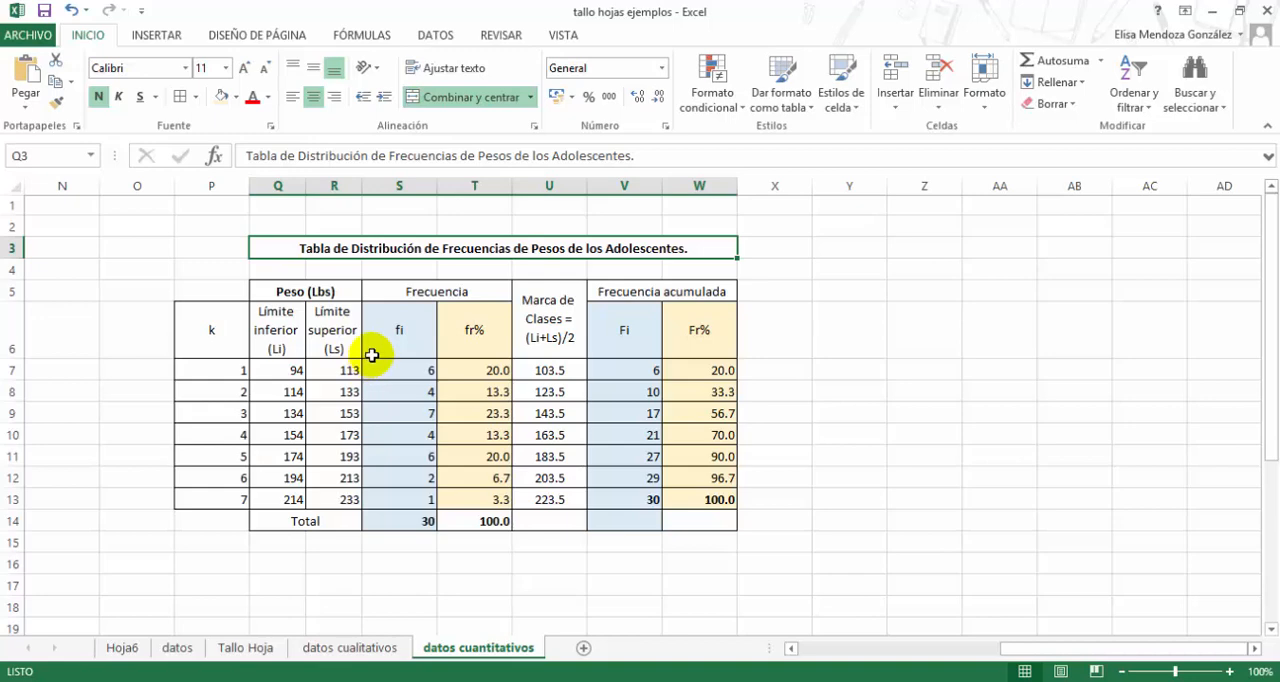
# - Insert a 2-D clustered column chart of the fi frequencies S7:S13 and place it beside the table, starting at column X
pyautogui.moveTo(384, 366); pyautogui.dragTo(396, 493)
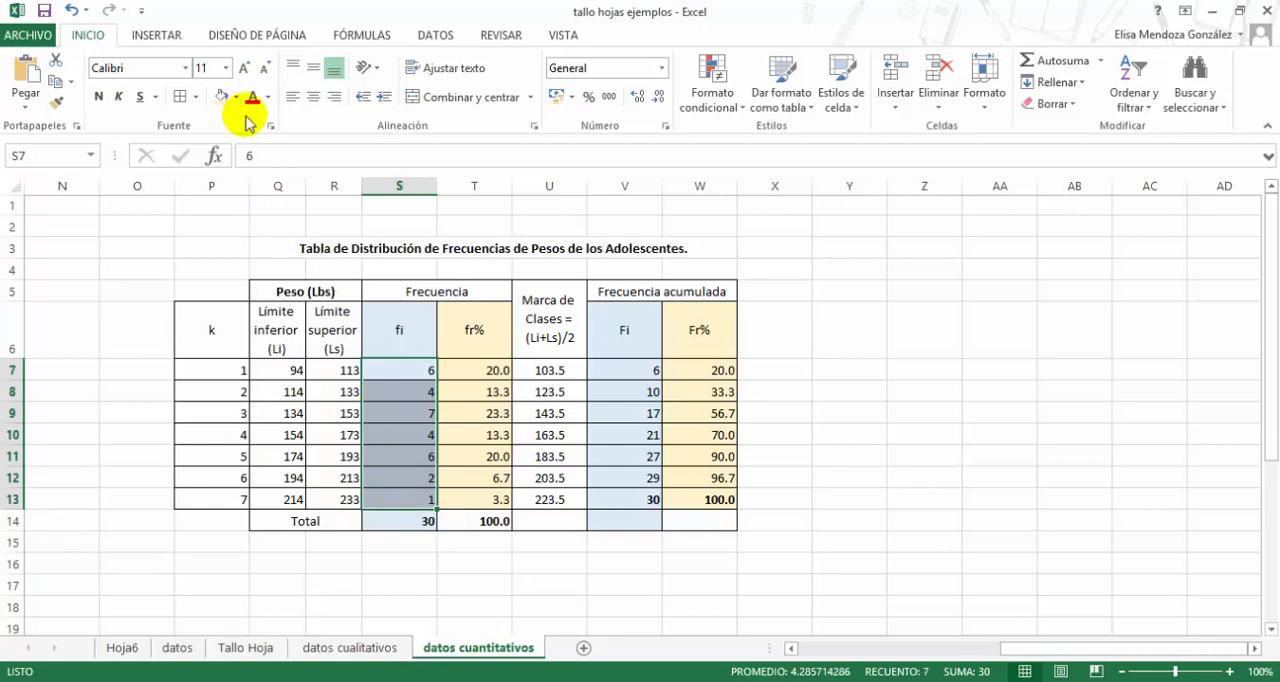
pyautogui.click(167, 42)
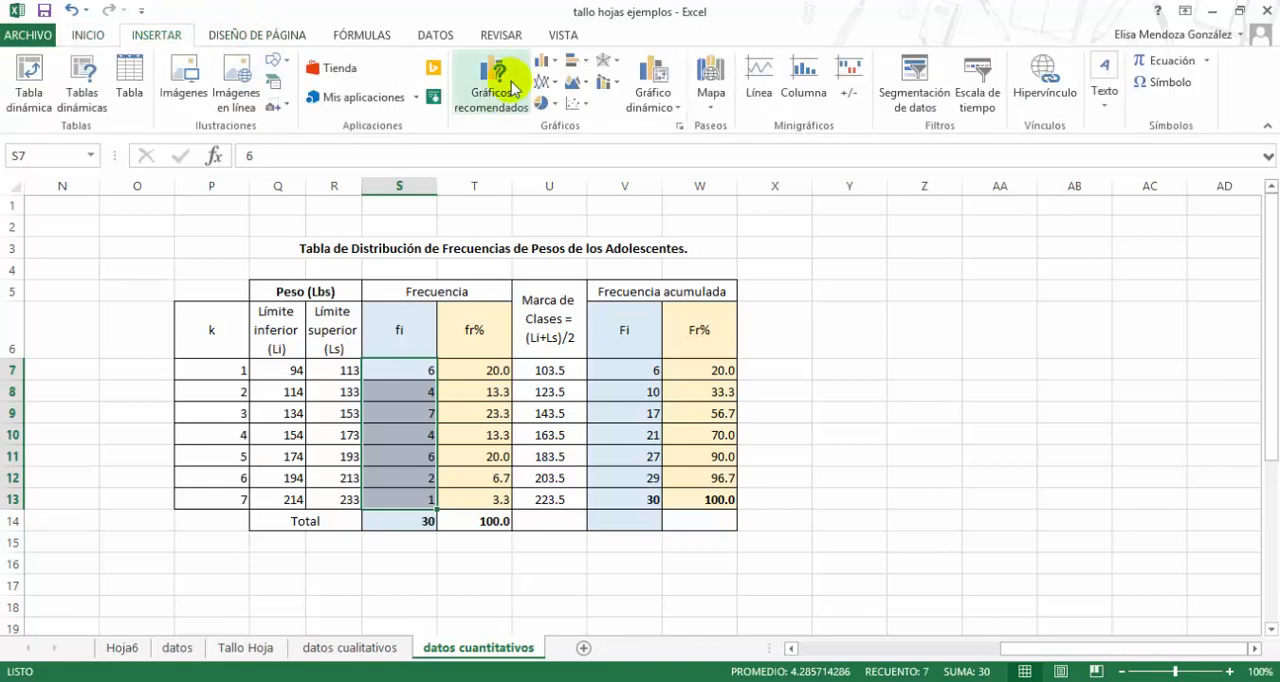
pyautogui.click(551, 60)
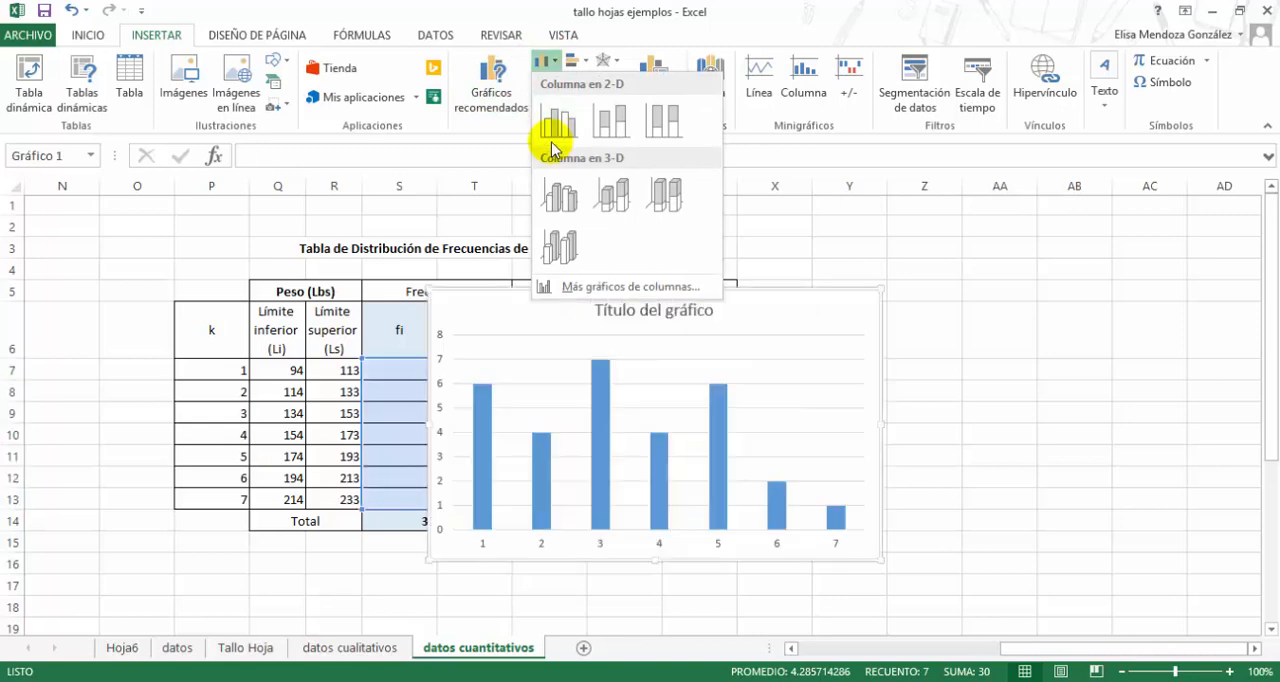
pyautogui.click(557, 121)
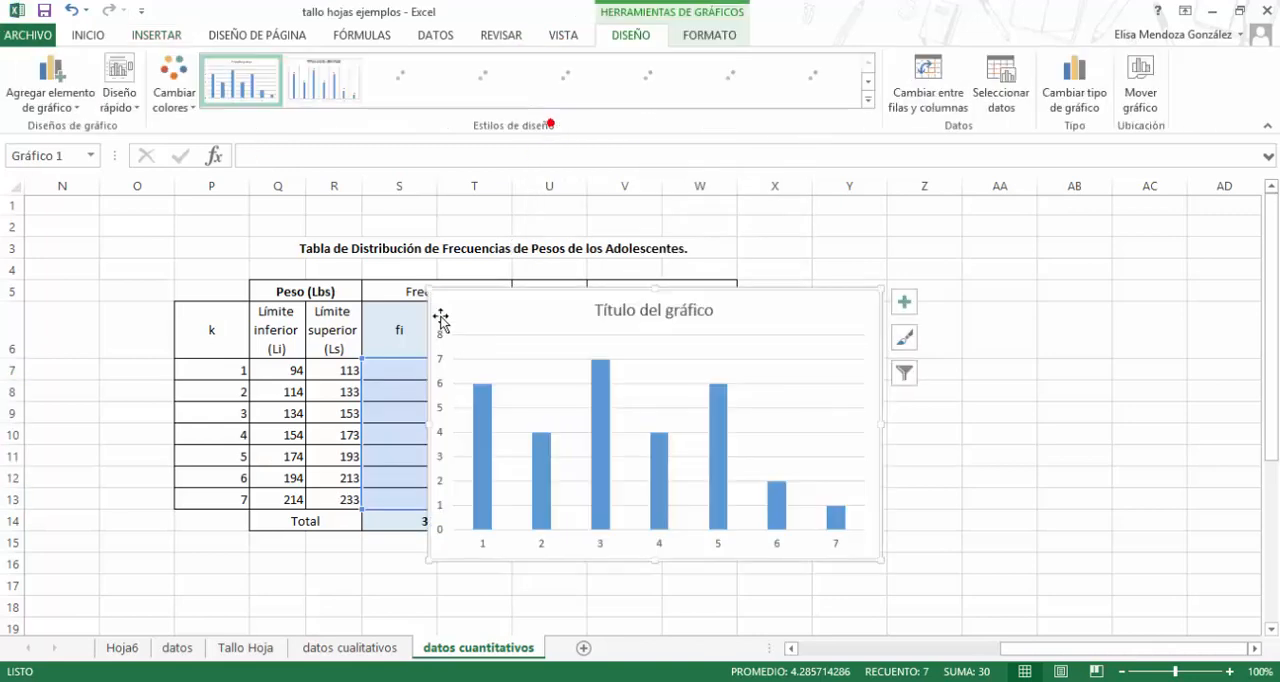
pyautogui.moveTo(441, 317); pyautogui.dragTo(766, 227)
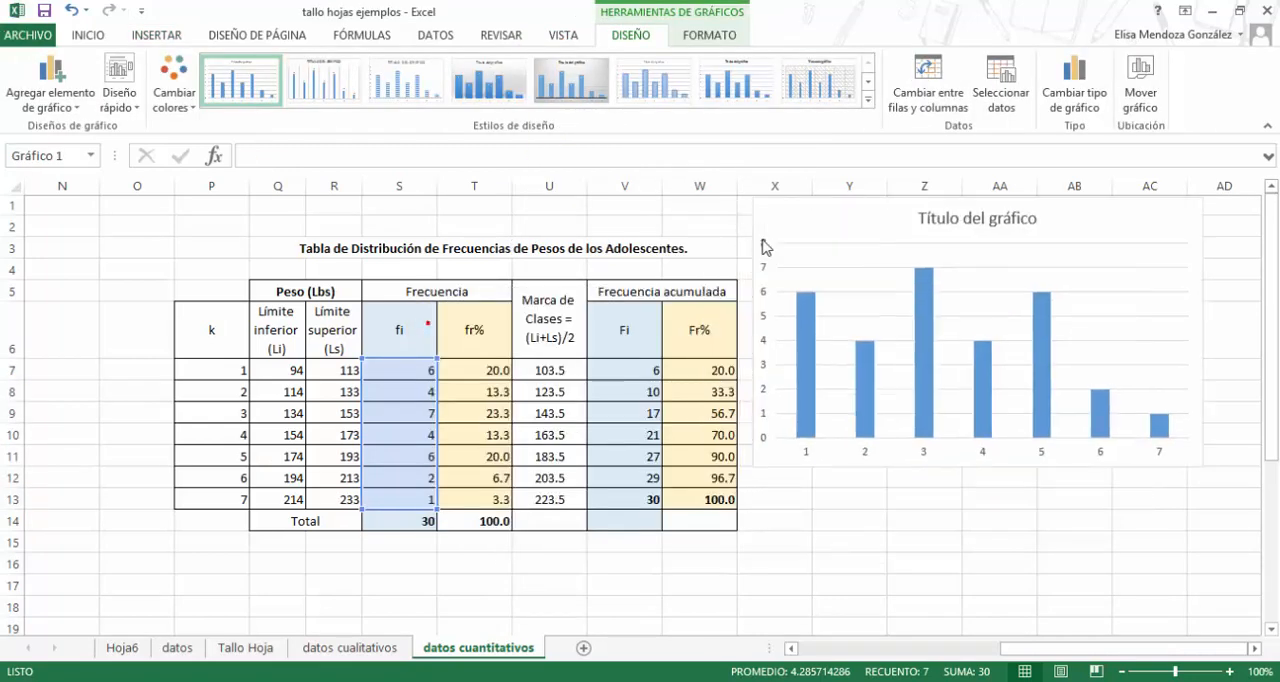
pyautogui.click(1255, 649)
pyautogui.click(1255, 649)
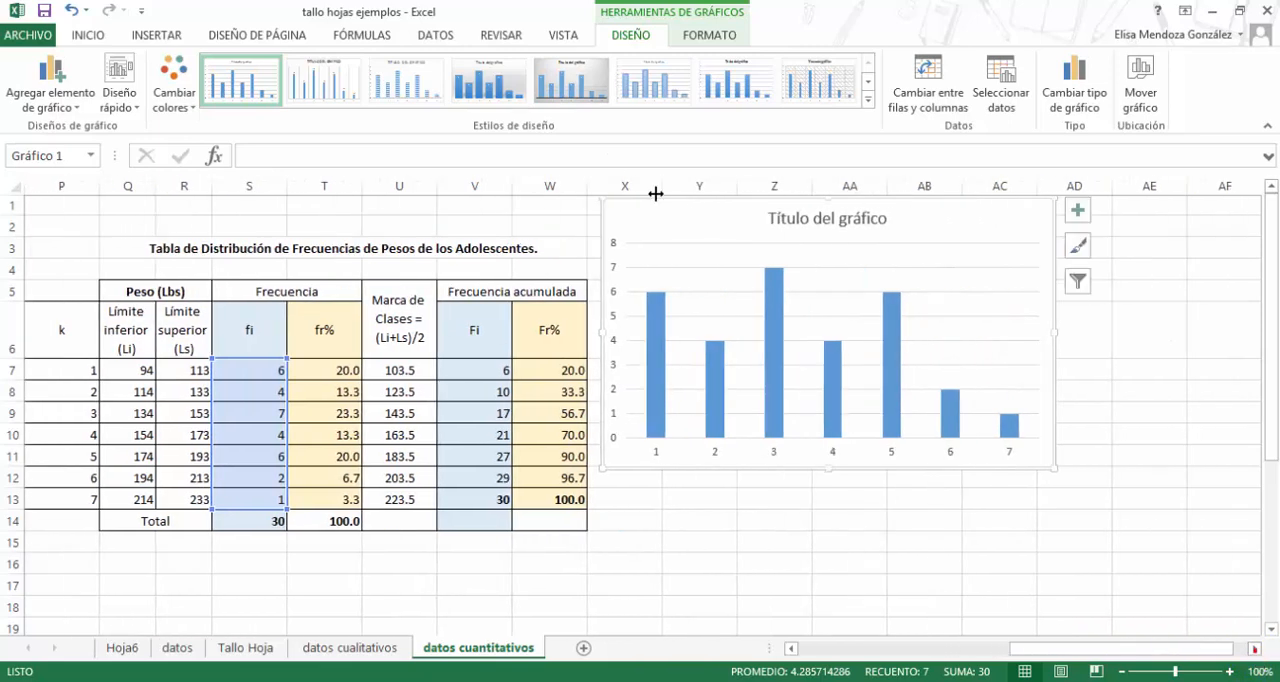
# - Apply the quick chart layout with gapless columns and axis titles to turn the column chart into a histogram
pyautogui.click(138, 116)
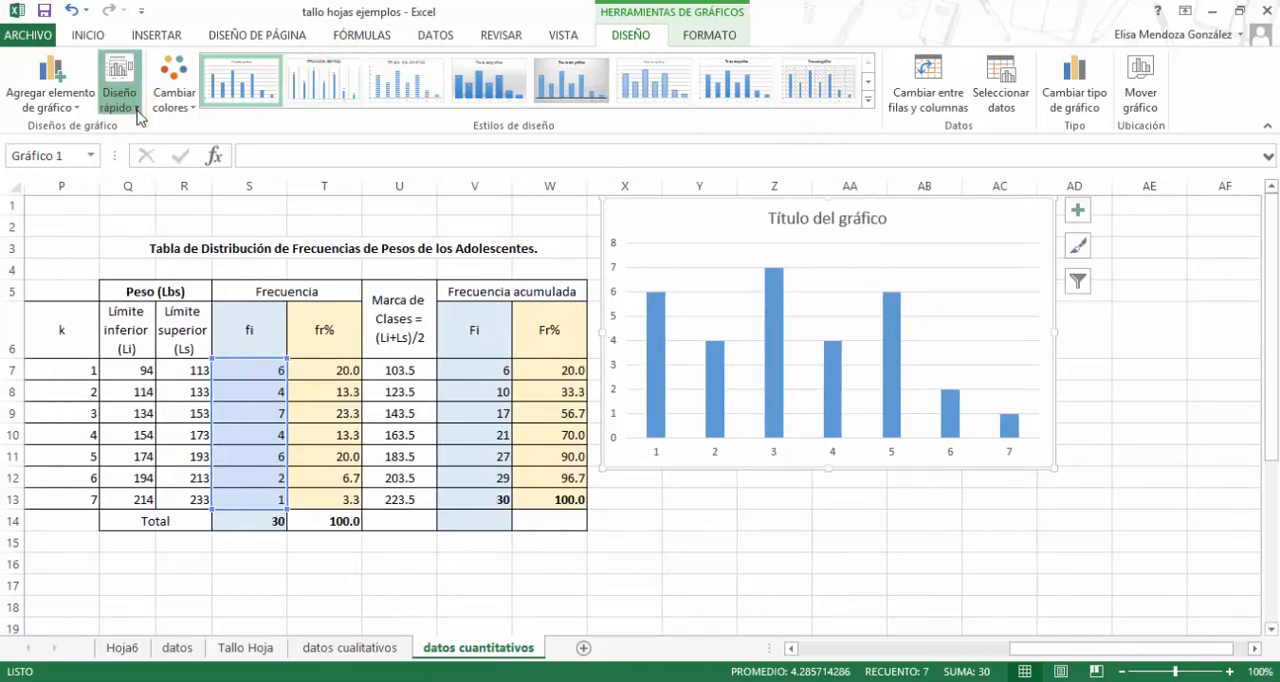
pyautogui.click(180, 258)
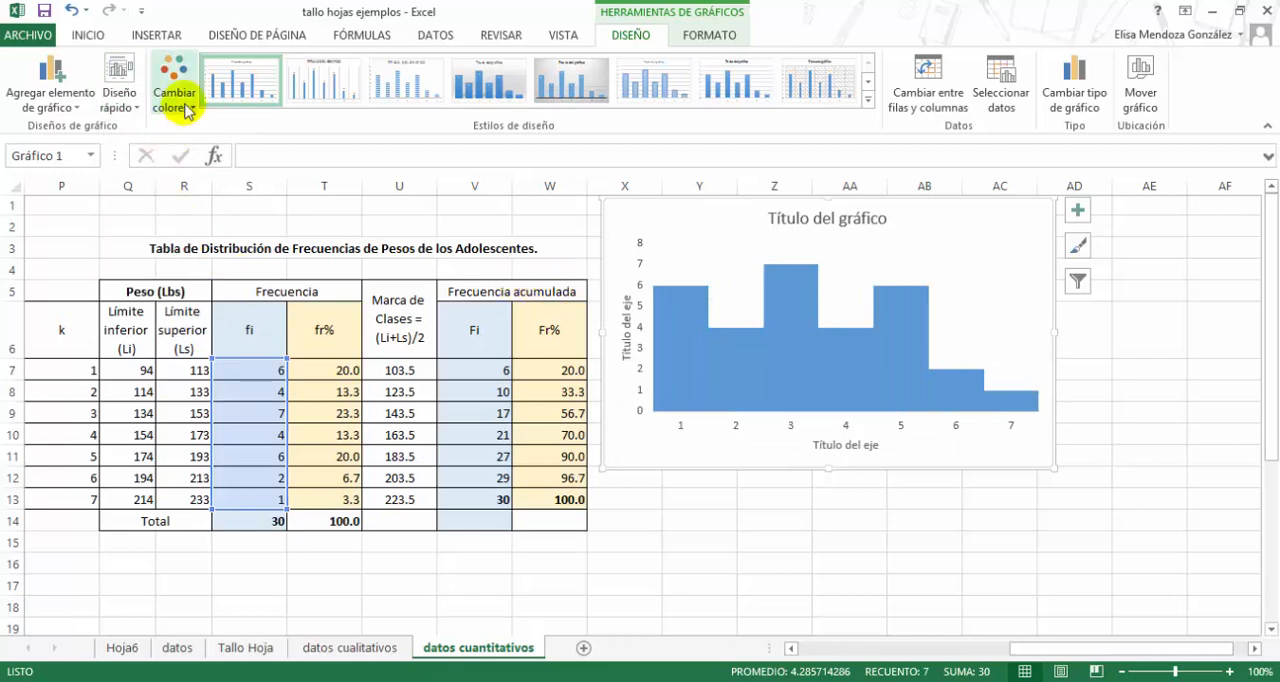
pyautogui.click(125, 105)
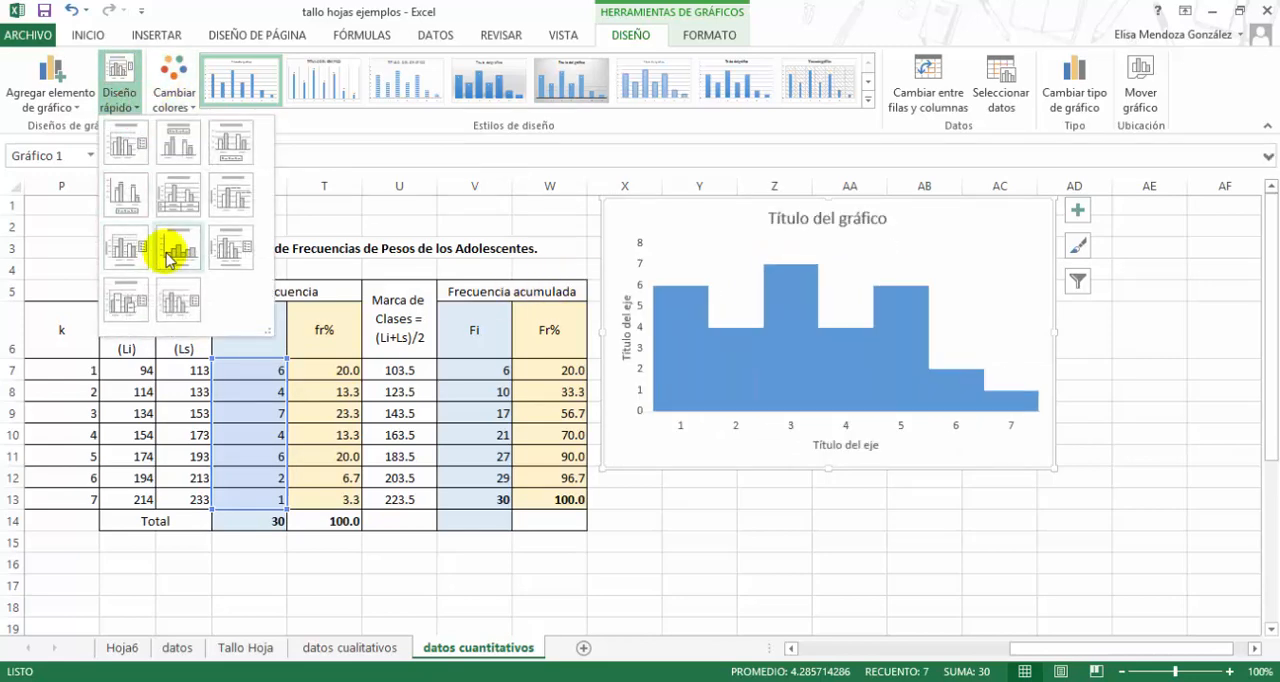
pyautogui.click(672, 305)
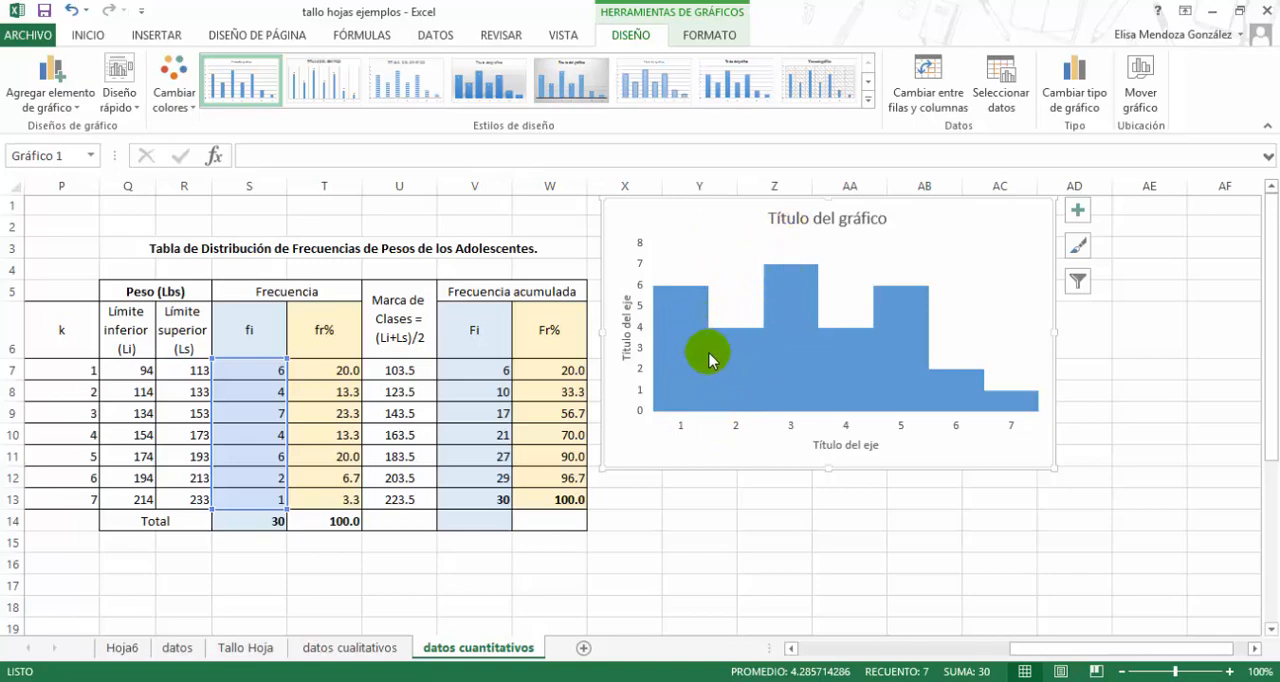
# - Set the histogram's horizontal axis labels to the class marks in U7:U13
pyautogui.click(1000, 97)
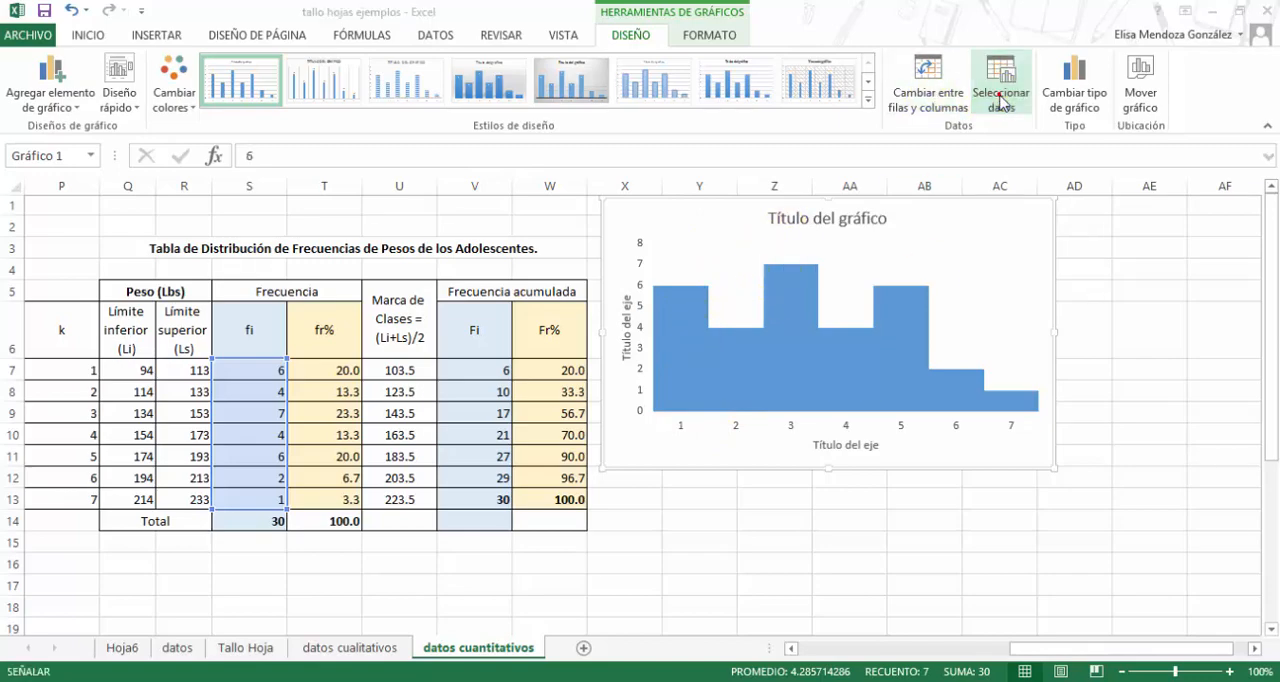
pyautogui.click(740, 277)
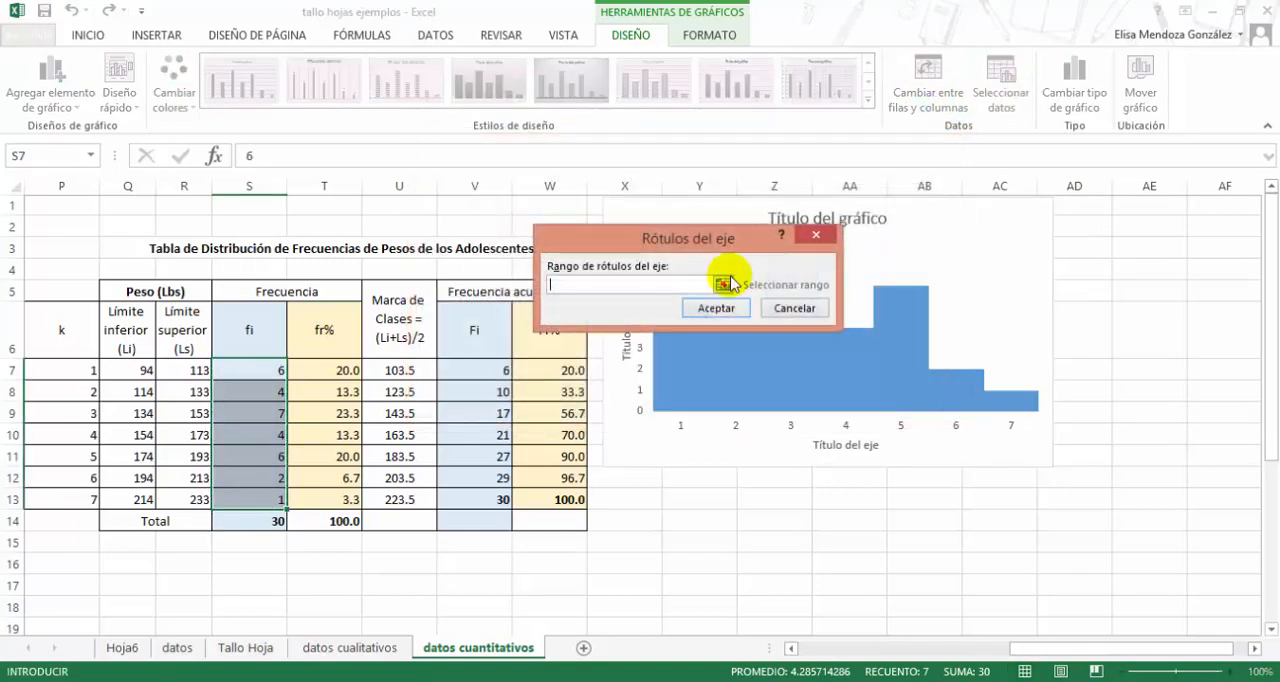
pyautogui.moveTo(400, 370); pyautogui.dragTo(392, 498)
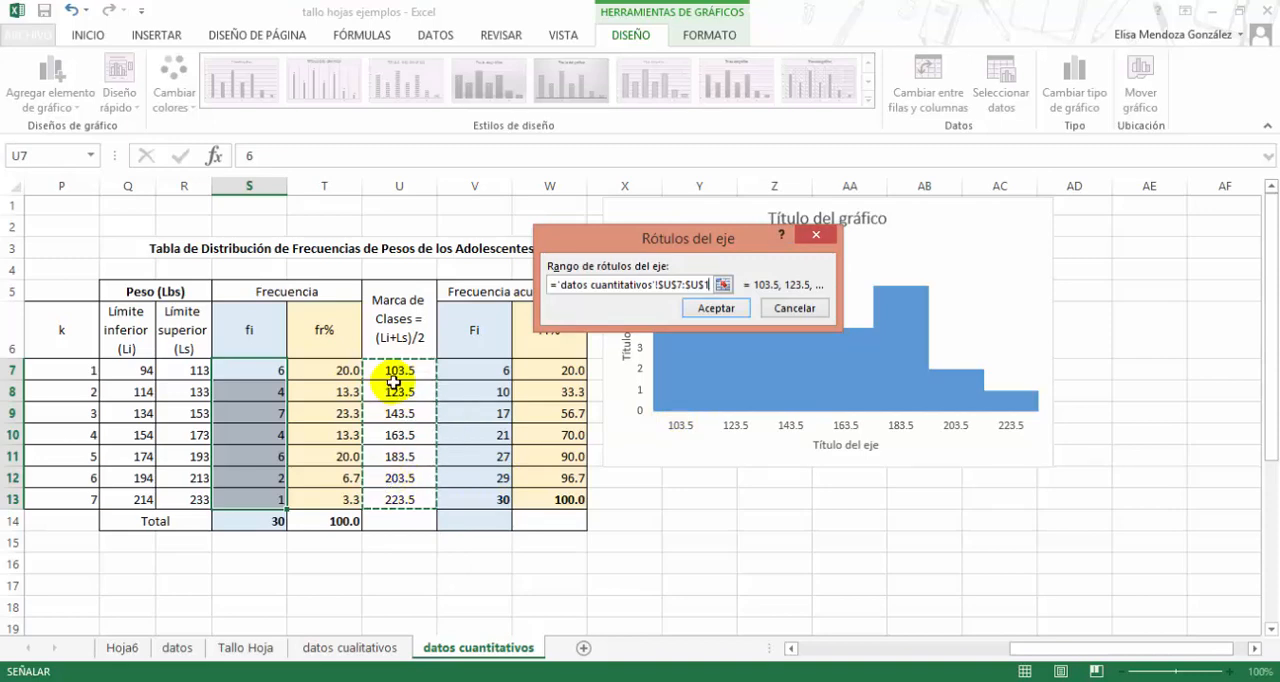
pyautogui.click(693, 303)
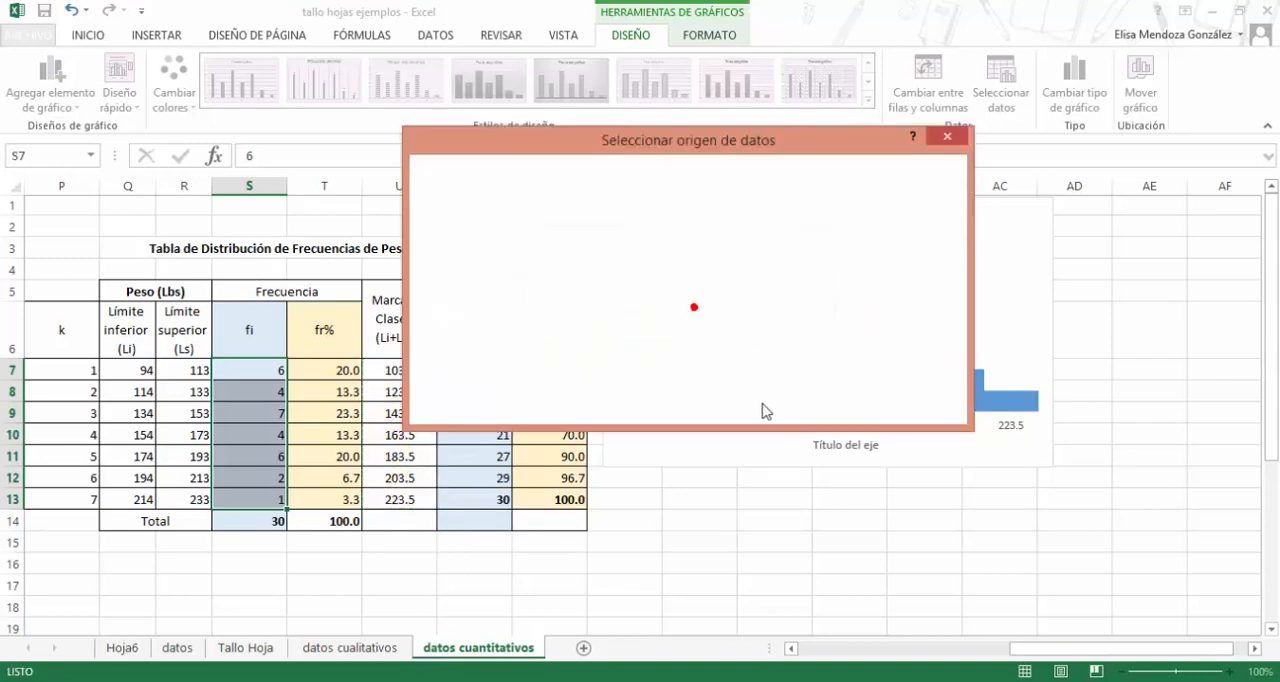
pyautogui.click(834, 409)
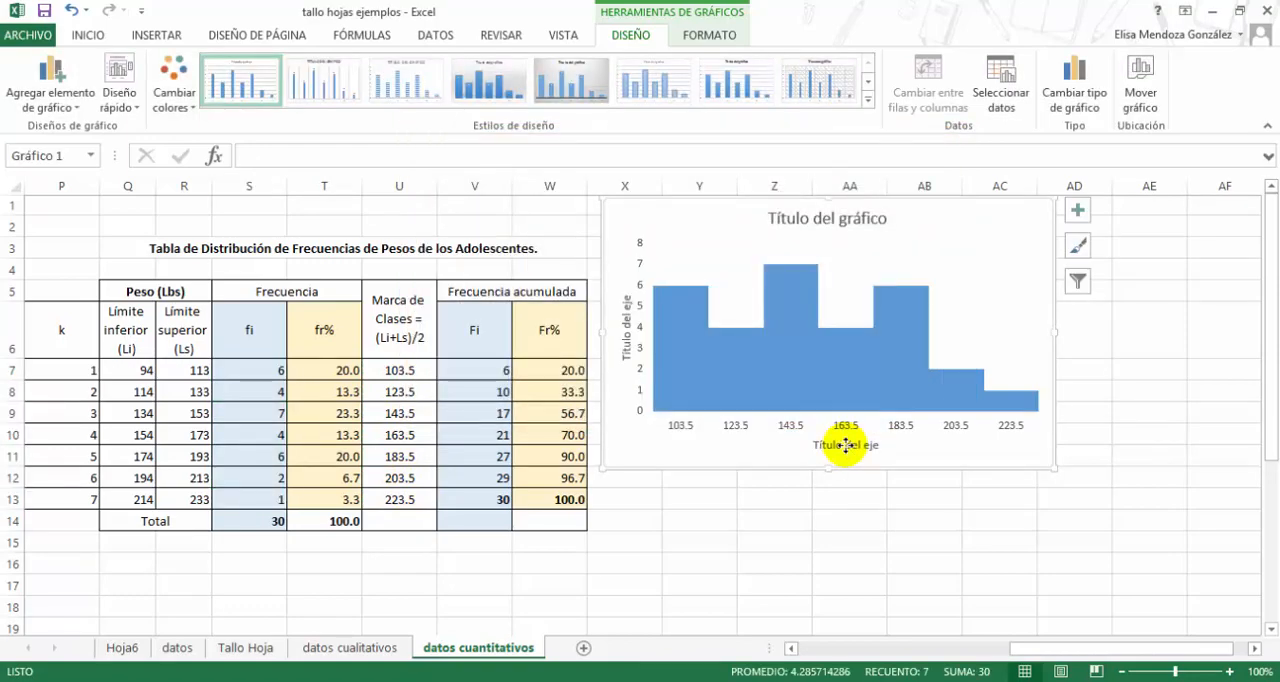
# - Title the histogram's horizontal axis "Peso (lbs)" and its vertical axis "fi"
pyautogui.click(845, 446)
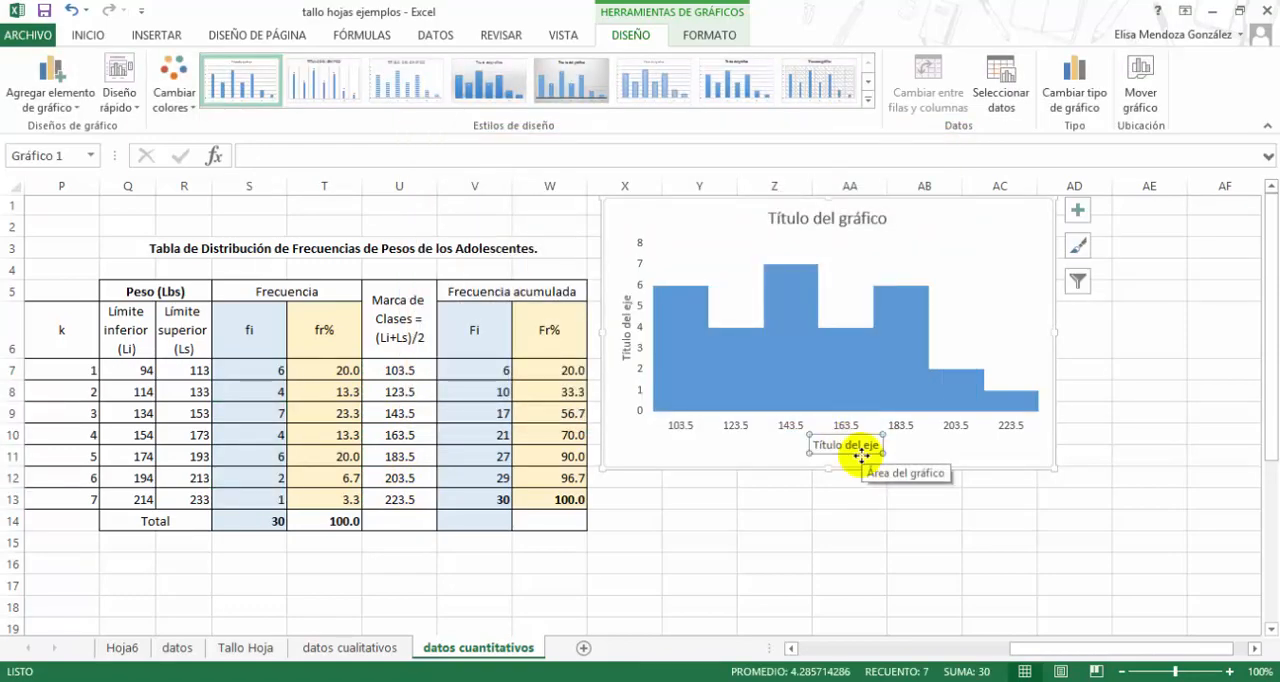
pyautogui.write('Peso (lbs')
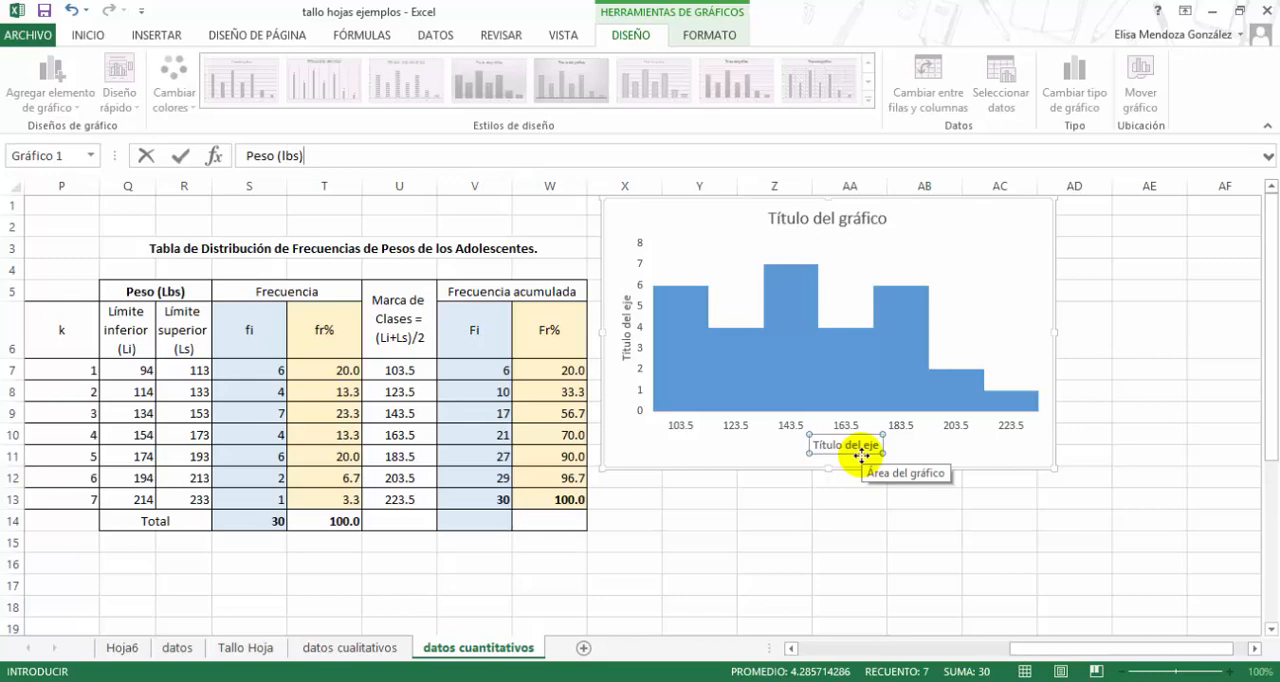
pyautogui.press('Return')
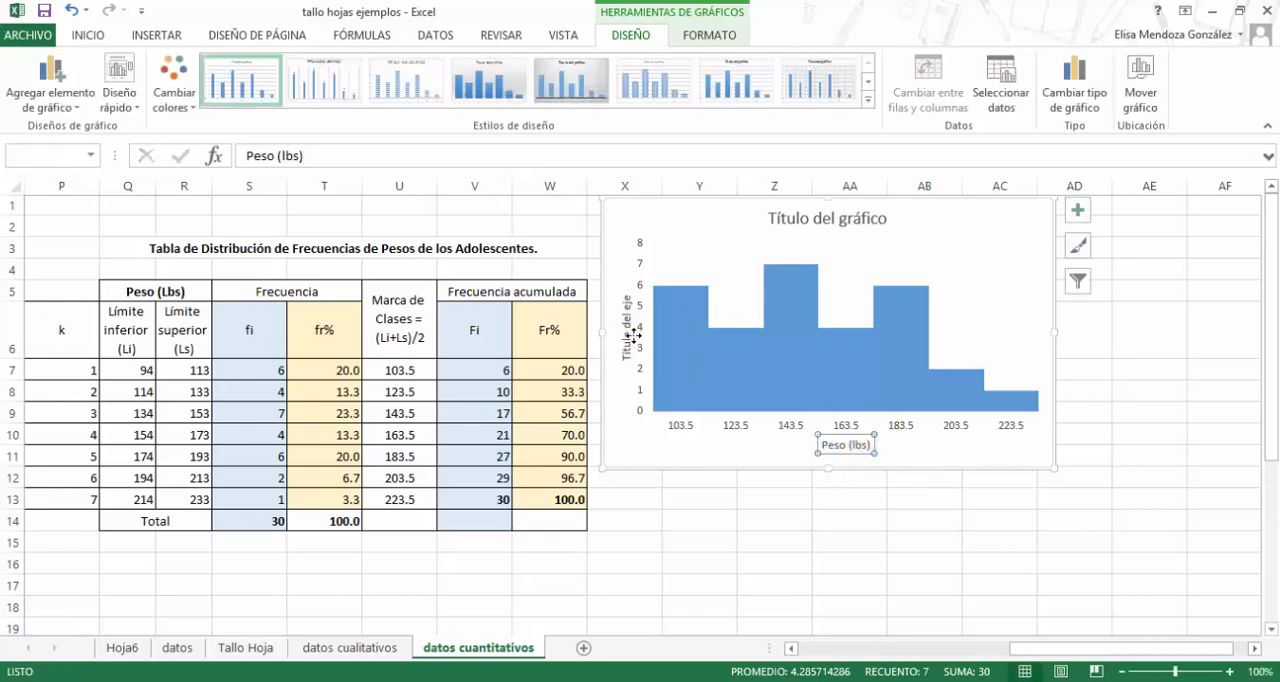
pyautogui.click(633, 339)
pyautogui.write('f')
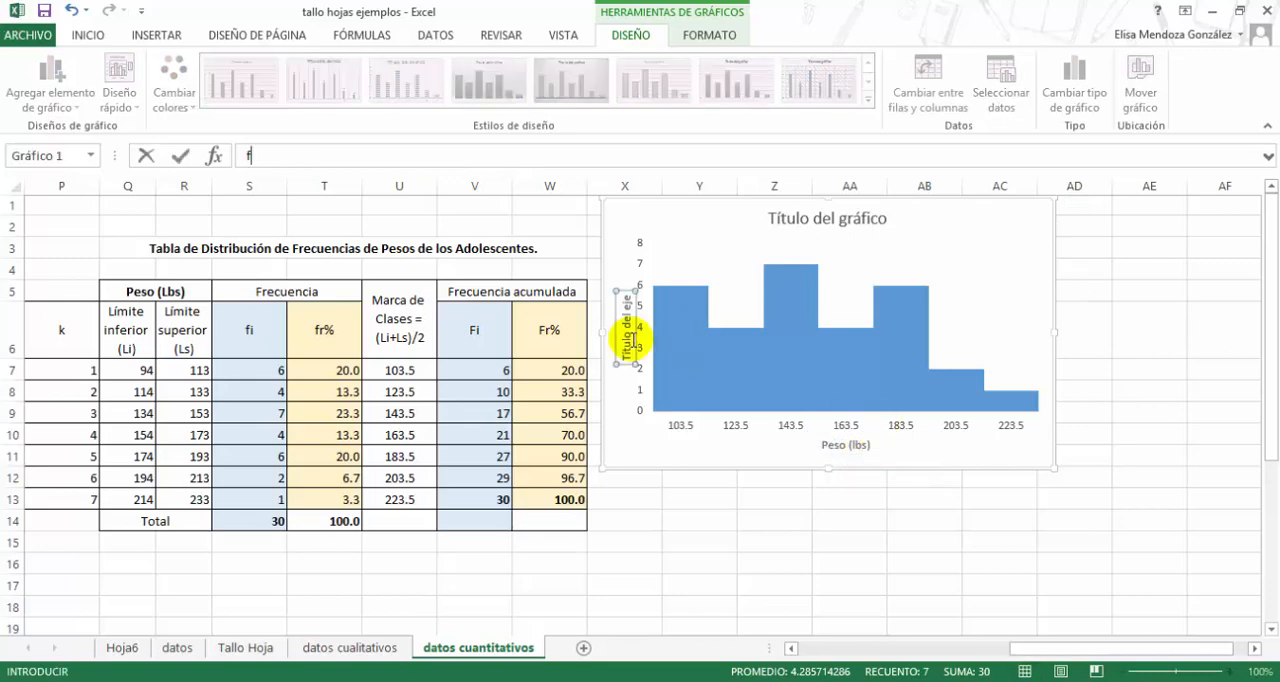
pyautogui.write('i')
pyautogui.press('Return')
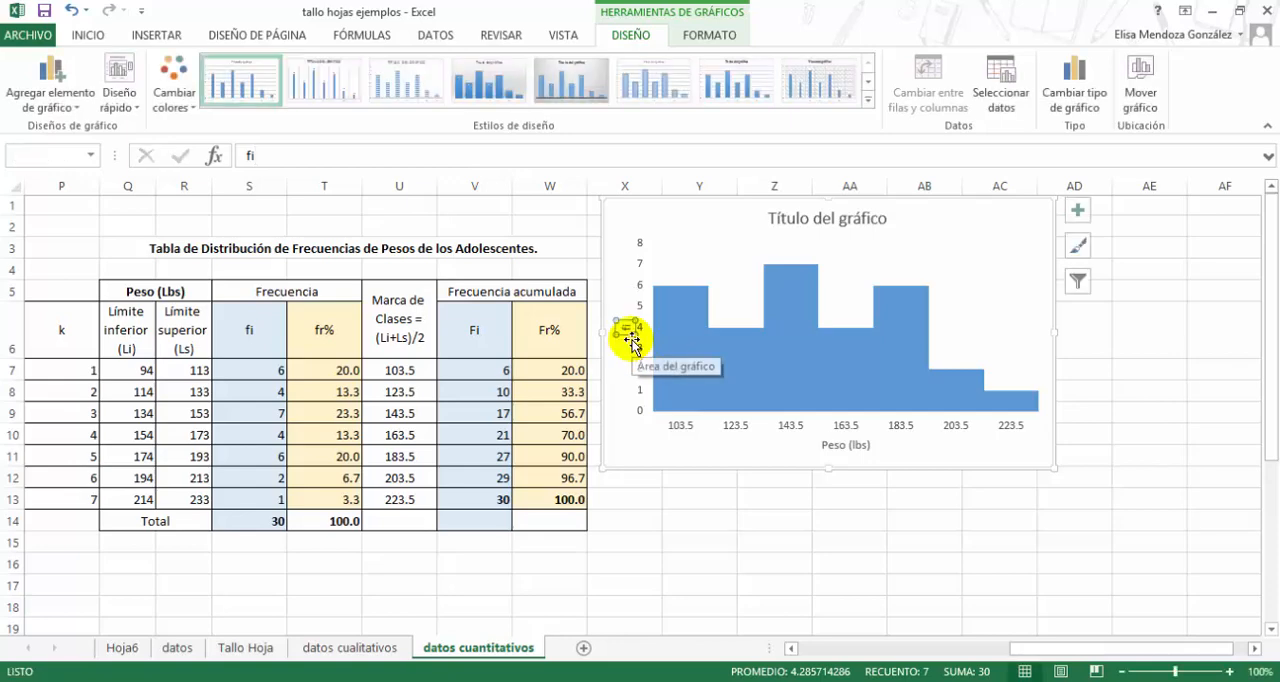
# - Replace the chart title with "Distribución de Frecuencias de Pesos de los Adolescentes", copied from the table title in Q3, without the final period
pyautogui.click(776, 218)
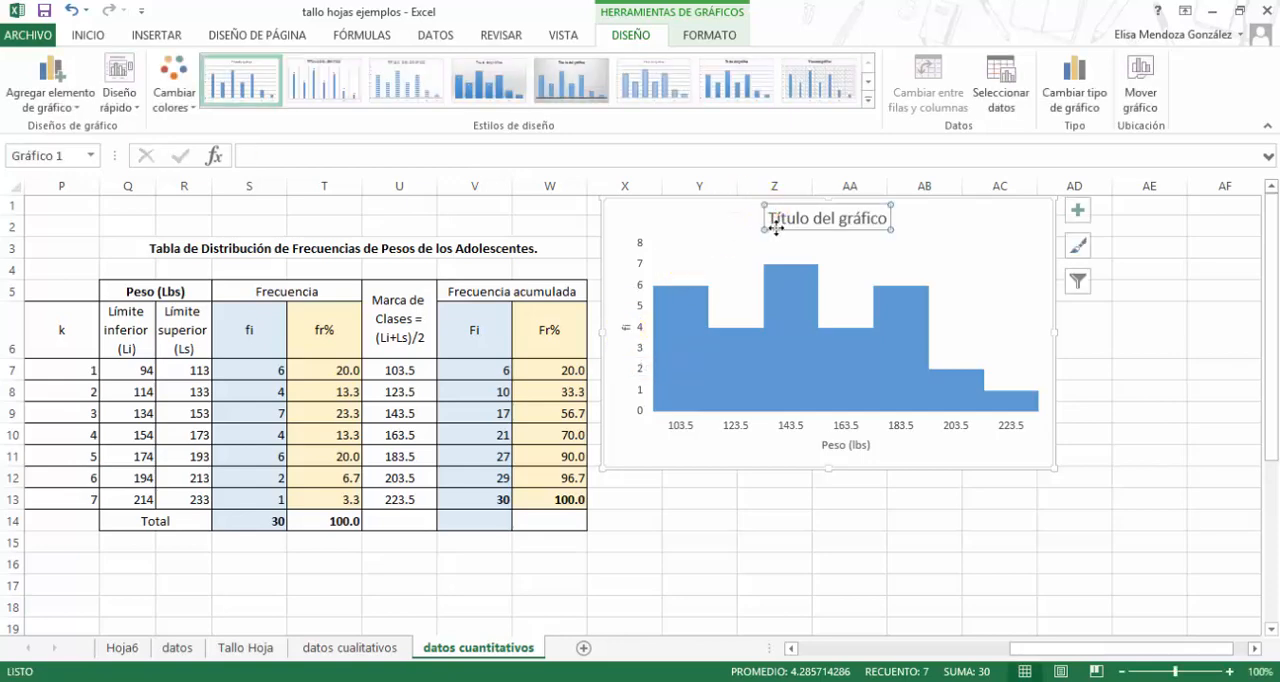
pyautogui.click(549, 251)
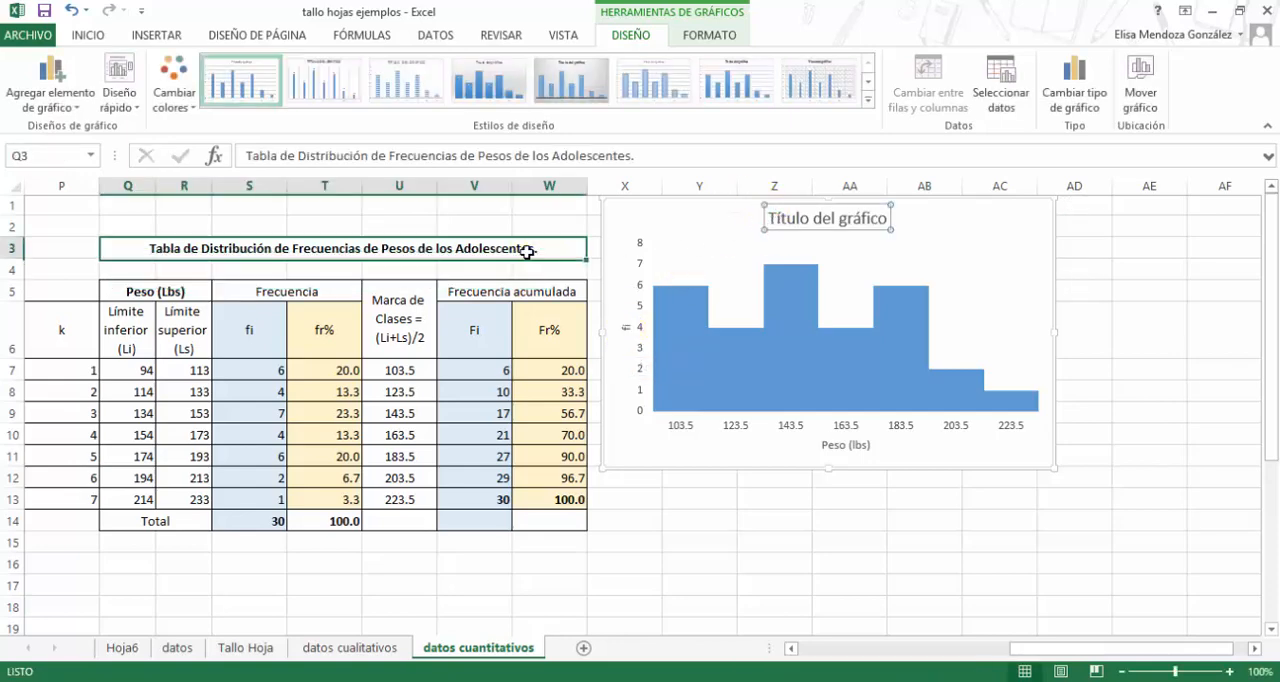
pyautogui.doubleClick(490, 250)
pyautogui.moveTo(490, 250); pyautogui.dragTo(226, 250)
pyautogui.click(60, 82)
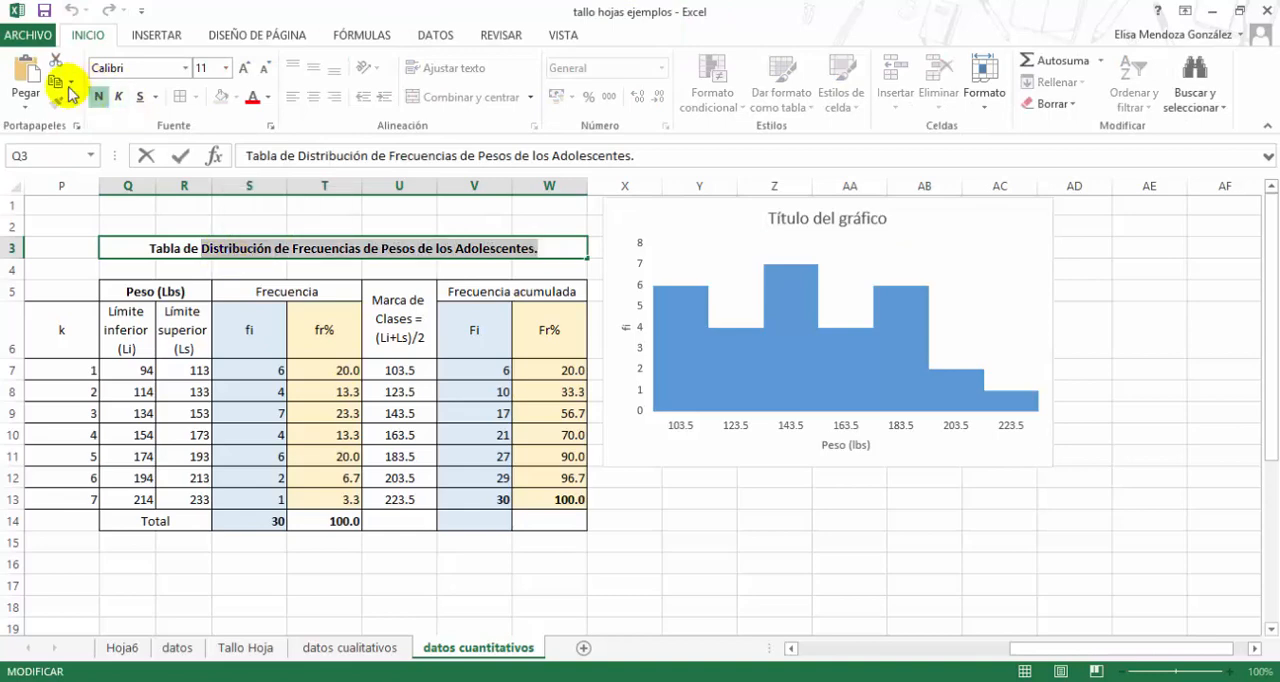
pyautogui.click(822, 218)
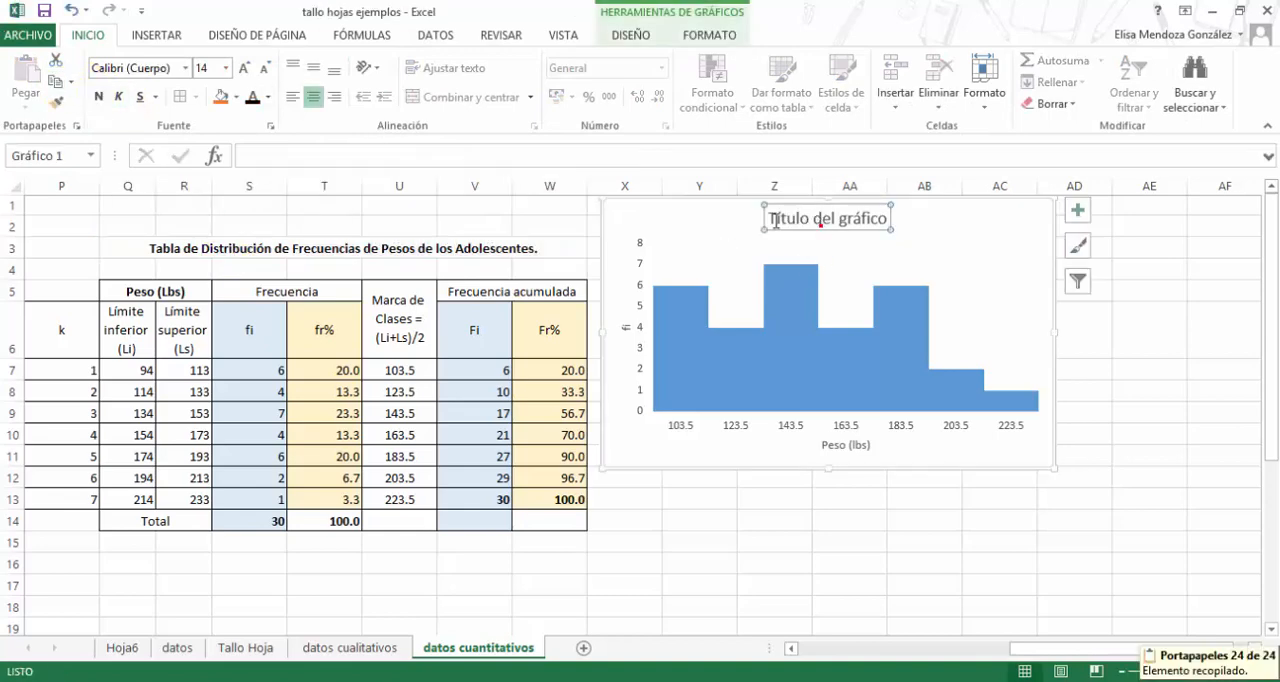
pyautogui.click(843, 220)
pyautogui.moveTo(771, 219); pyautogui.dragTo(880, 220)
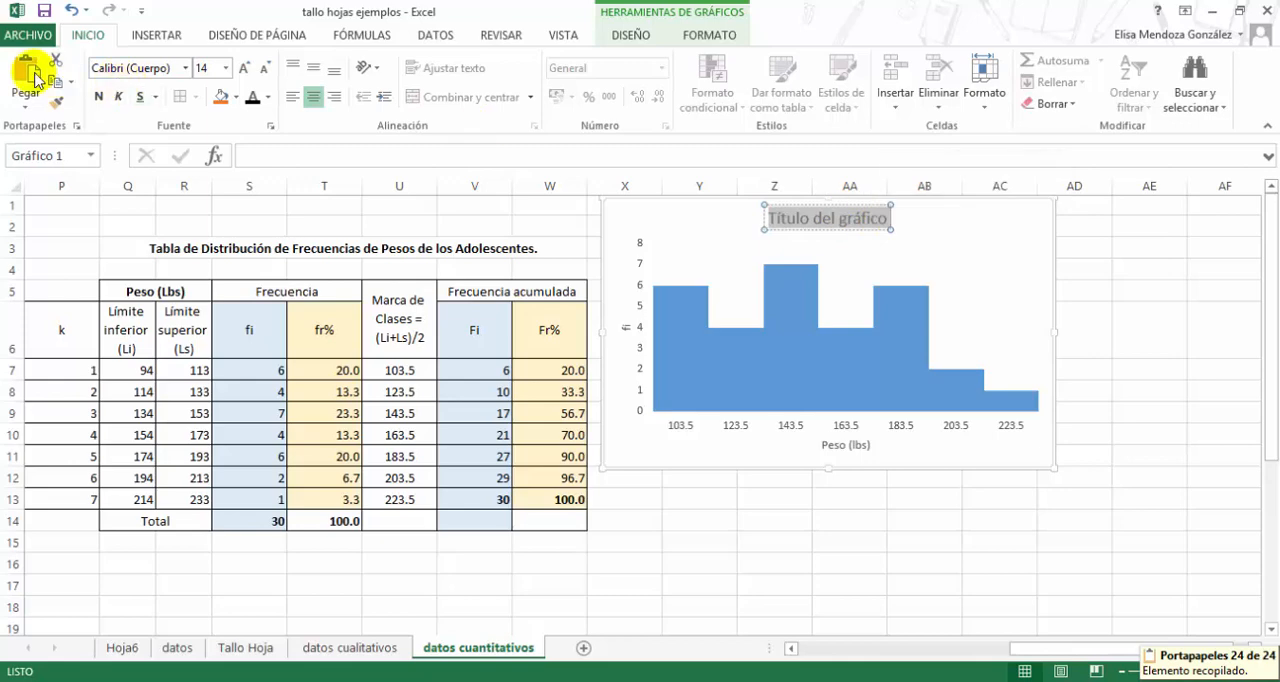
pyautogui.click(30, 76)
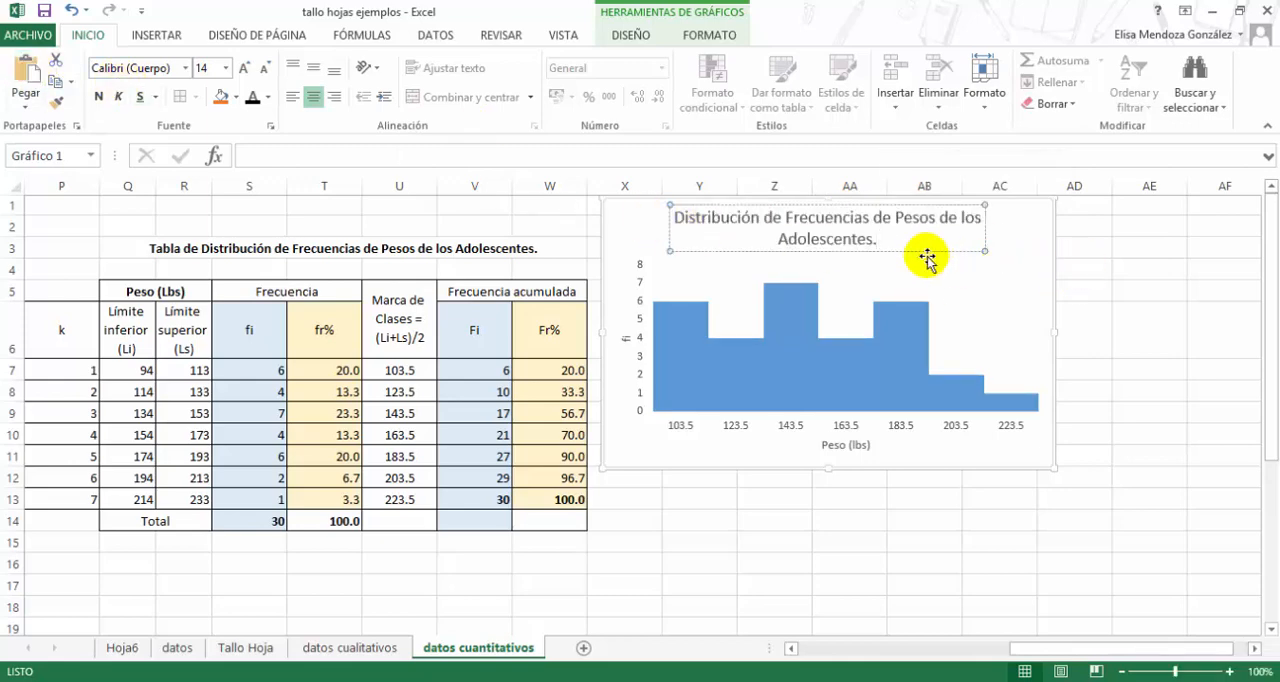
pyautogui.press('Return')
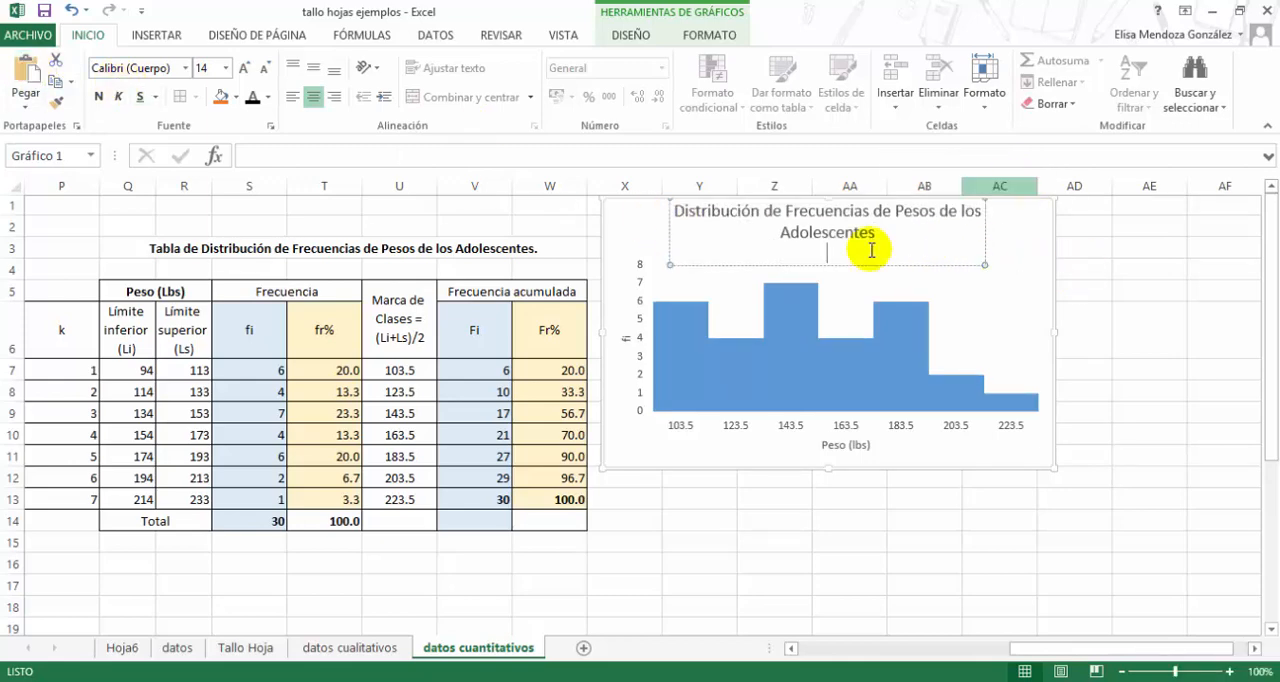
pyautogui.press('BackSpace')
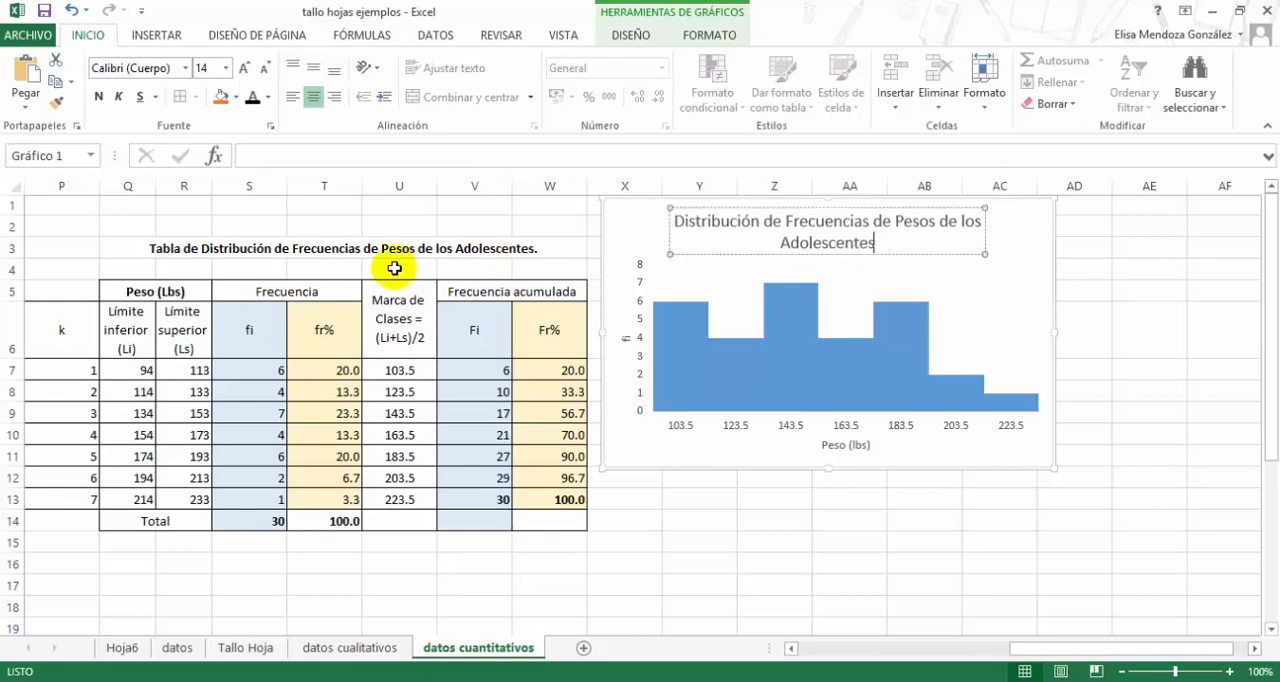
# - Remove the final period from the table title in Q3
pyautogui.click(309, 249)
pyautogui.click(625, 158)
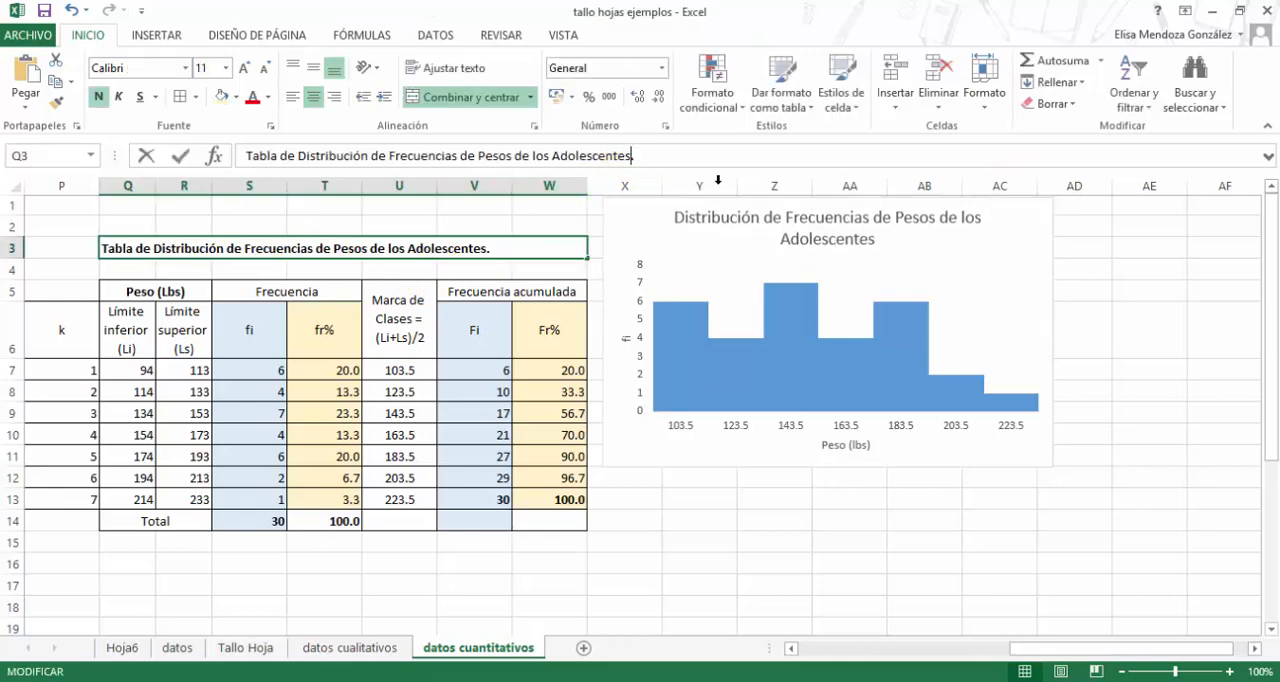
pyautogui.press('Return')
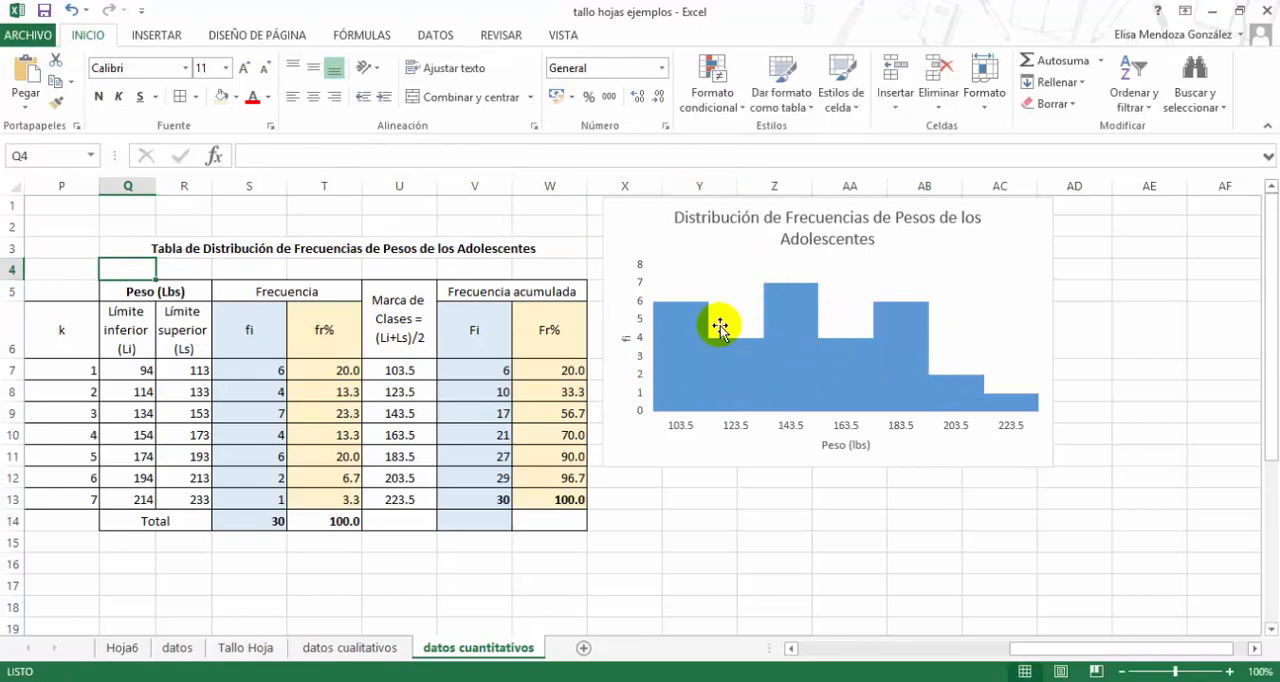
# - Set the font colour of all the histogram's text to black
pyautogui.click(665, 200)
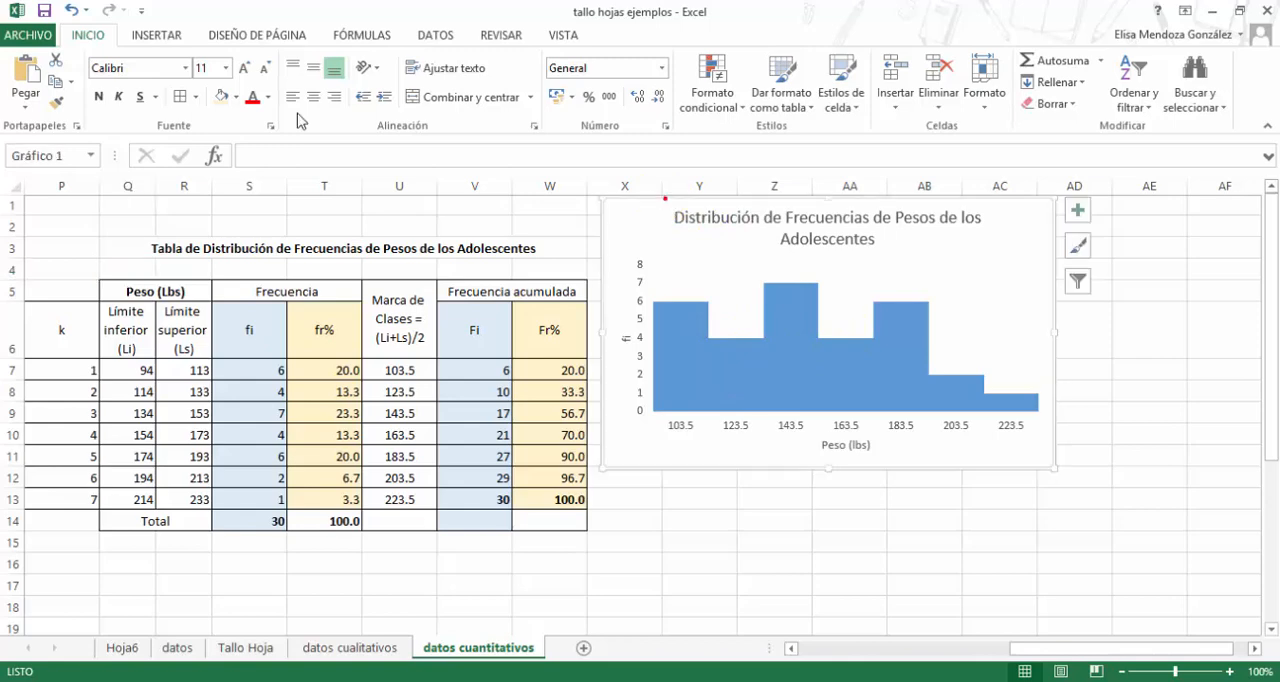
pyautogui.click(254, 99)
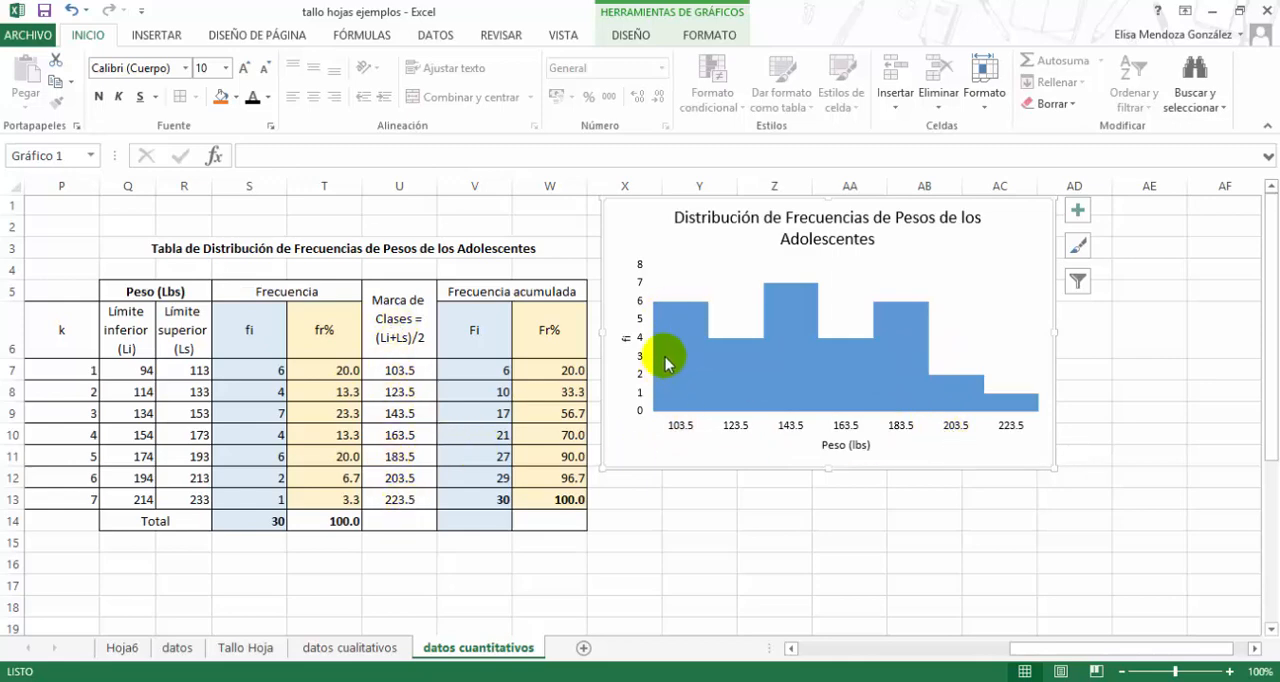
# - Examine the histogram's bars and class-mark labels against the fi frequencies in column S and the class marks in column U
pyautogui.click(260, 378)
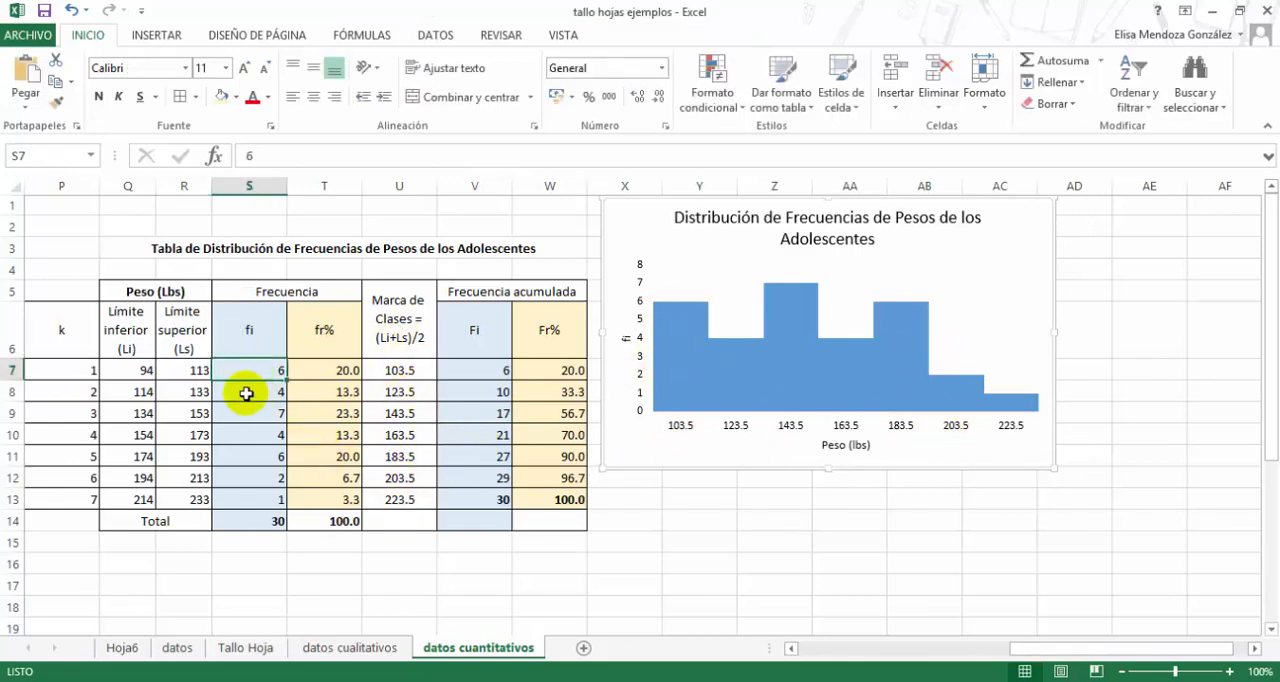
pyautogui.click(677, 331)
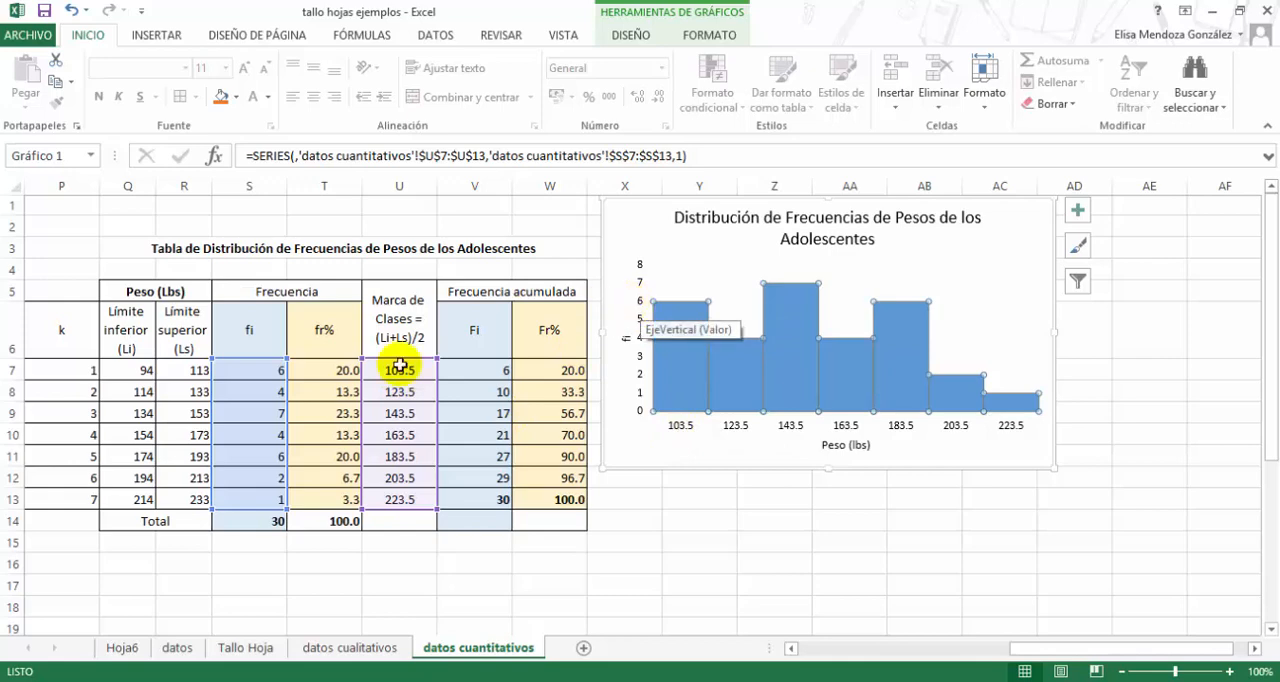
pyautogui.click(252, 369)
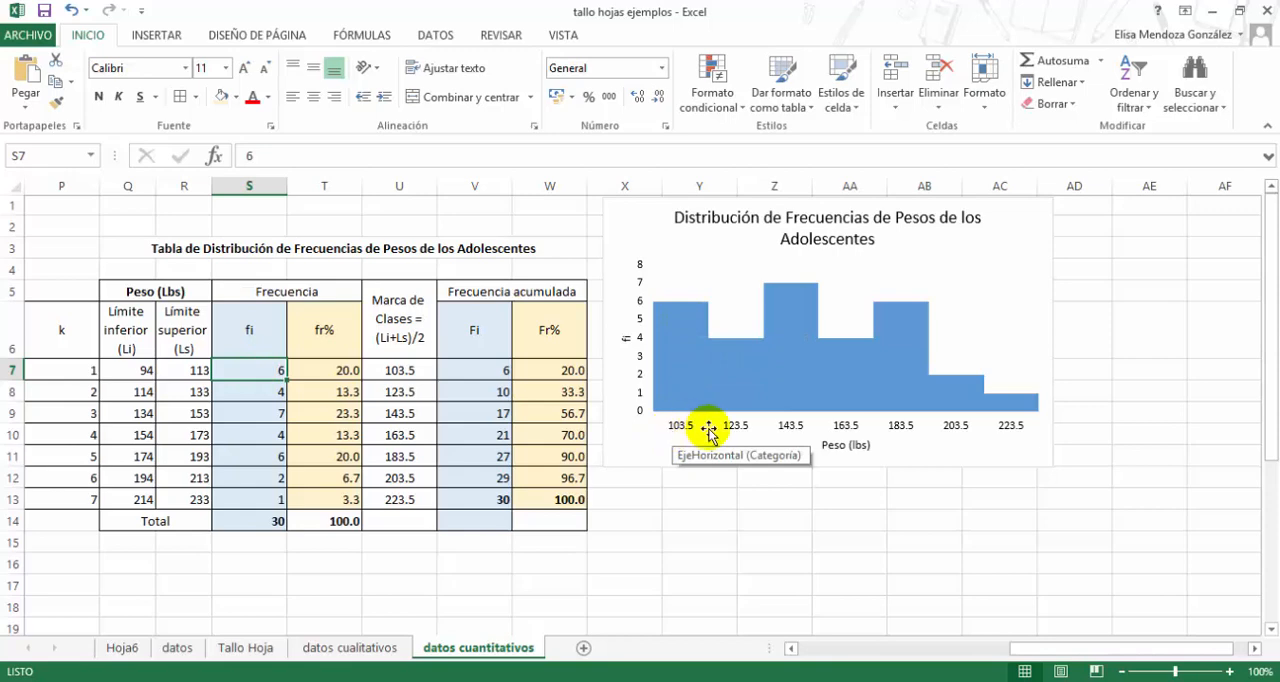
pyautogui.click(734, 347)
pyautogui.click(734, 347)
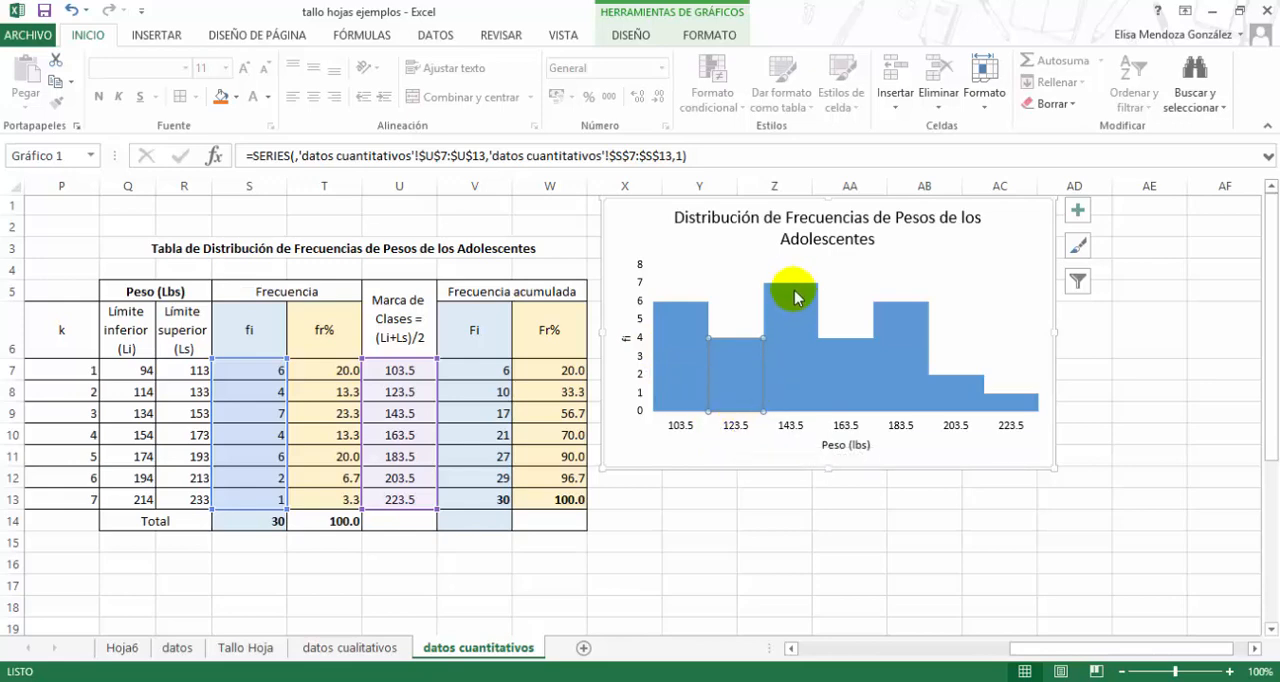
pyautogui.moveTo(799, 294)
pyautogui.click(788, 411)
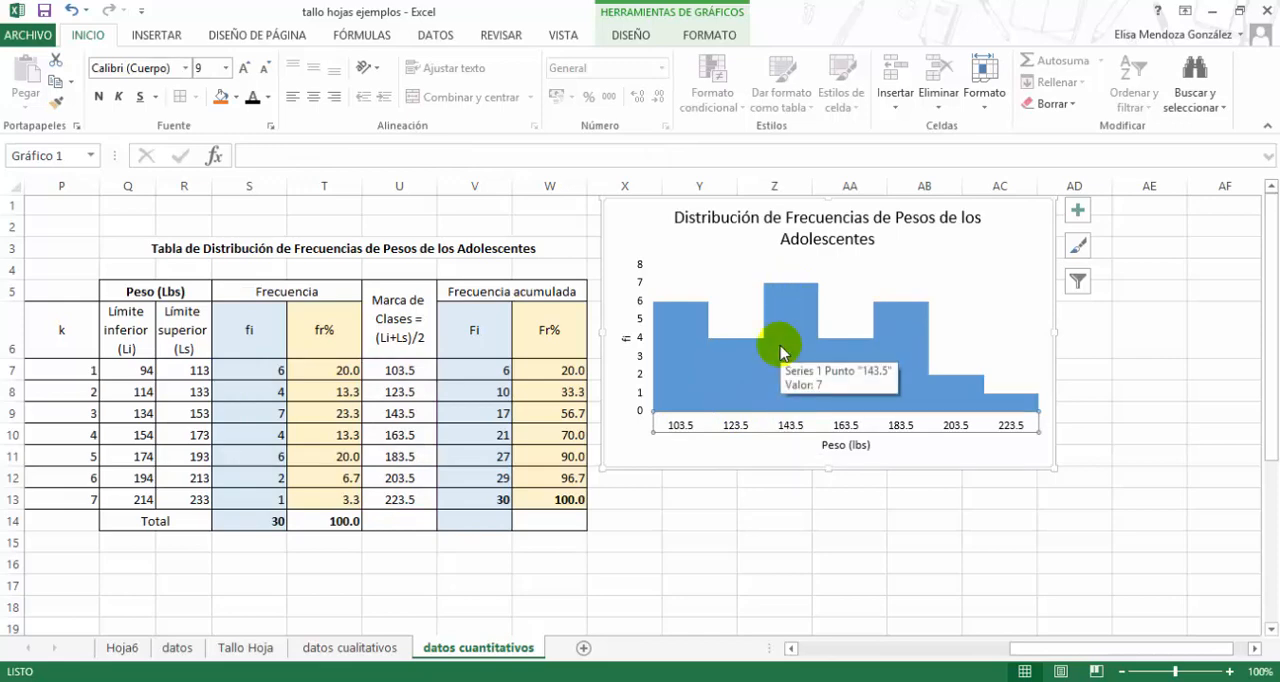
pyautogui.click(791, 294)
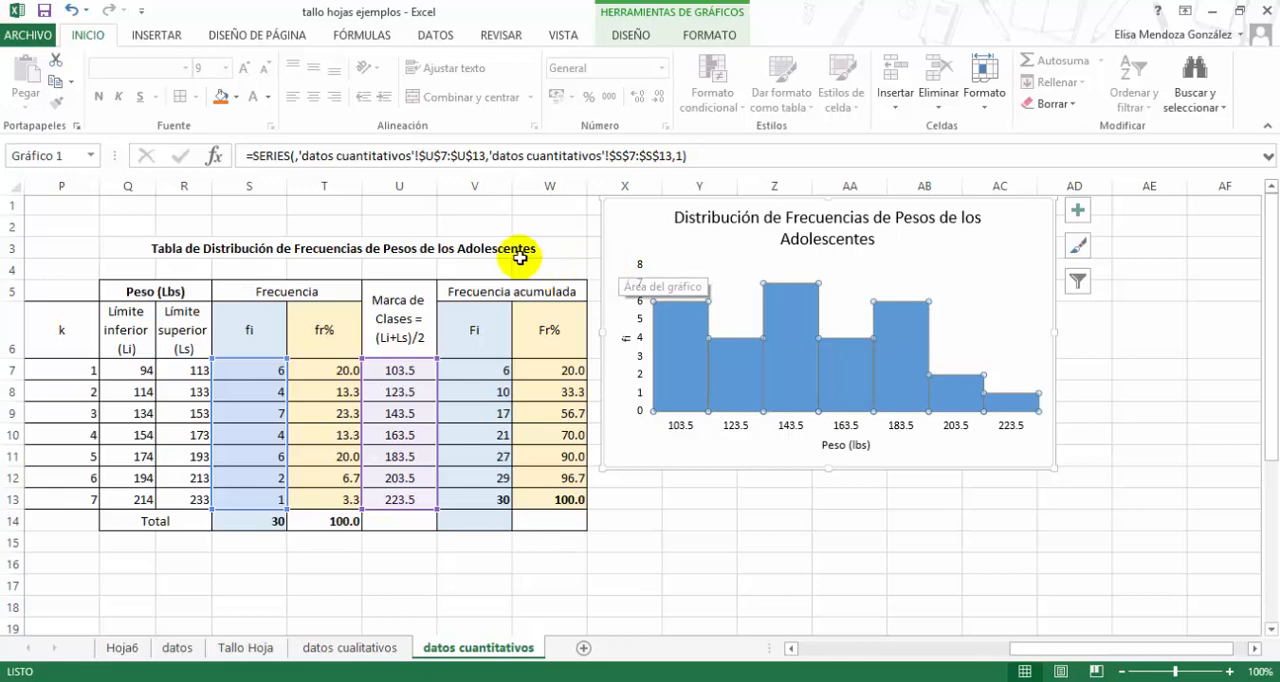
pyautogui.click(508, 230)
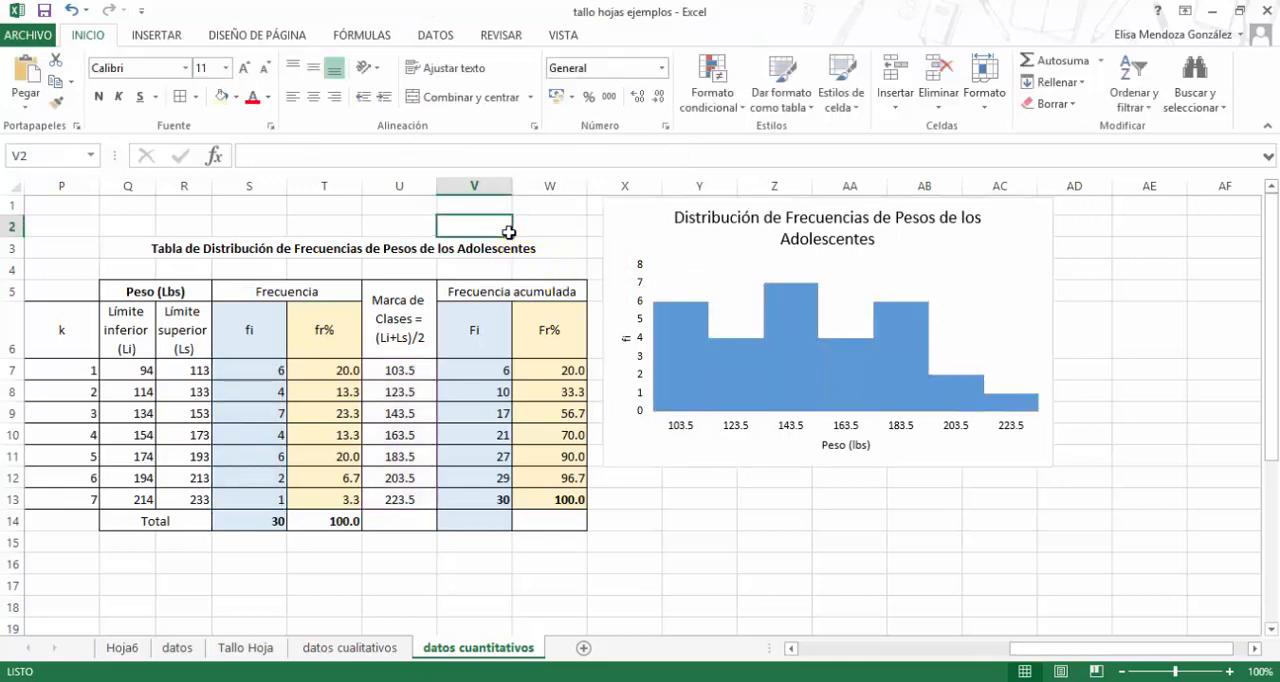
pyautogui.click(868, 681)
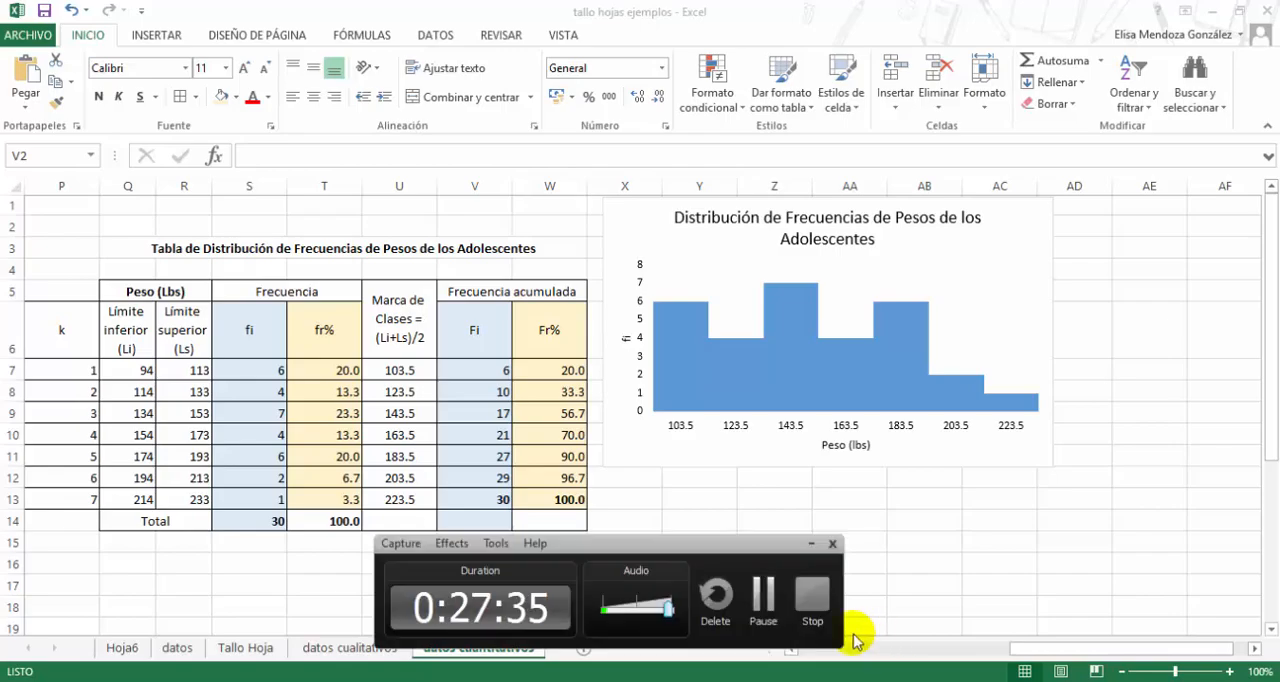